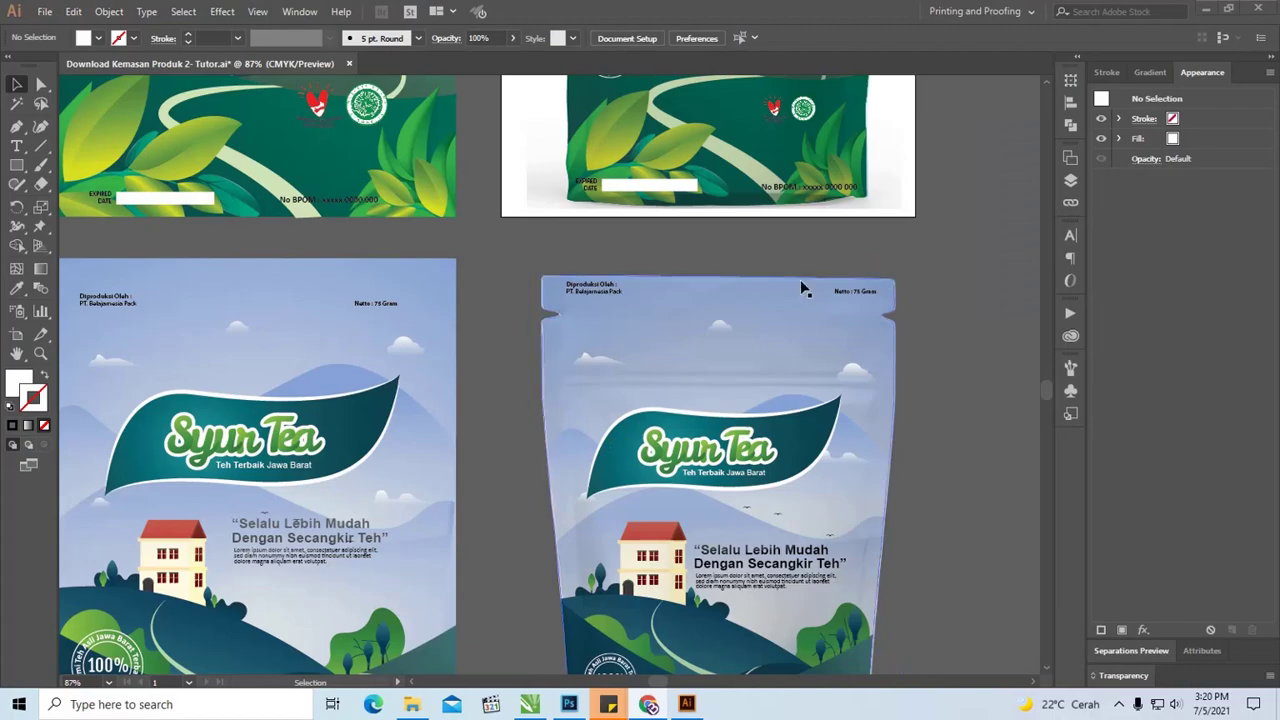
In File Explorer, select the three tea design folders and the Tutor .ai file, then return to Illustrator
{"action": "left_click", "coordinate": [412, 704]}
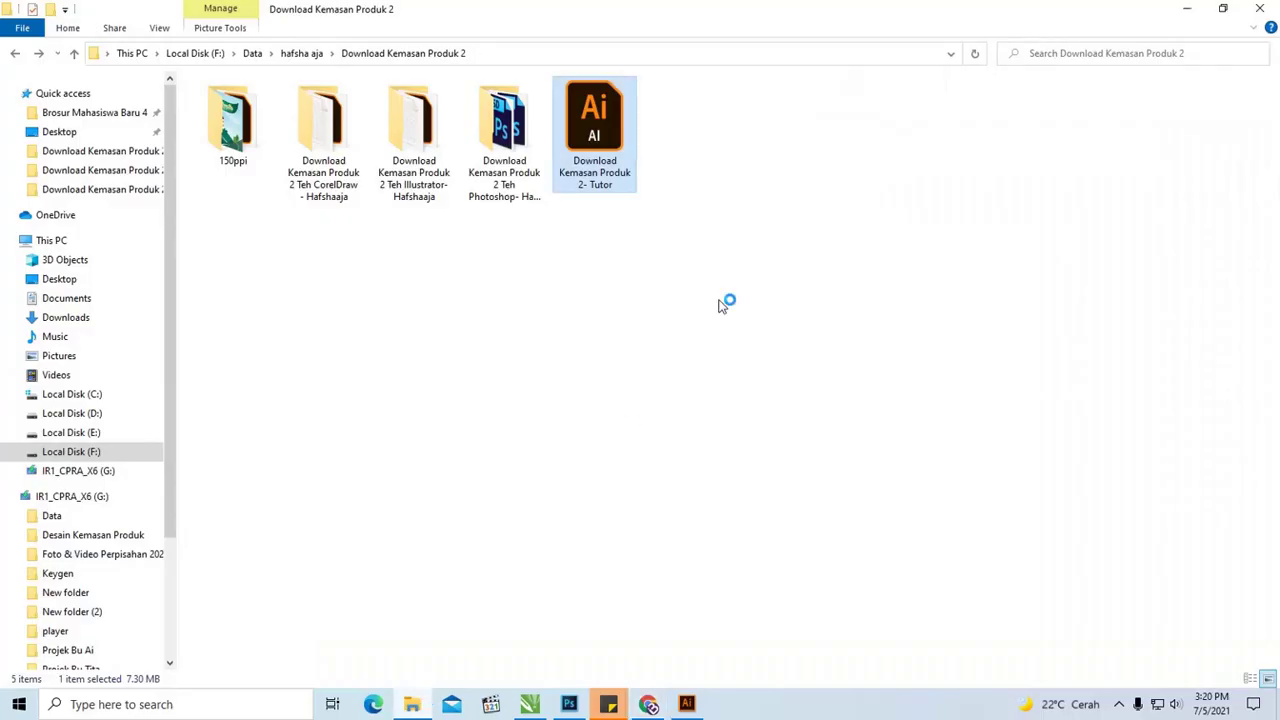
{"action": "left_click_drag", "start_coordinate": [330, 242], "coordinate": [518, 150]}
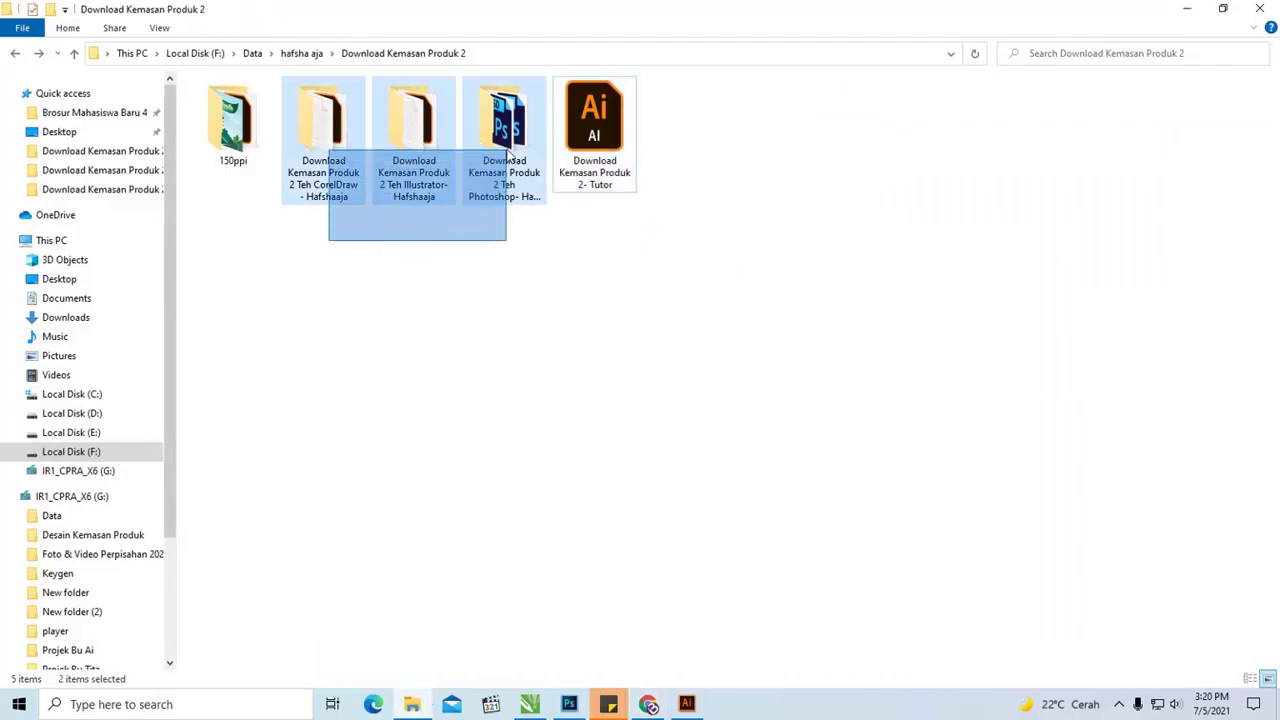
{"action": "left_click_drag", "start_coordinate": [535, 252], "coordinate": [341, 127]}
{"action": "left_click", "coordinate": [548, 252]}
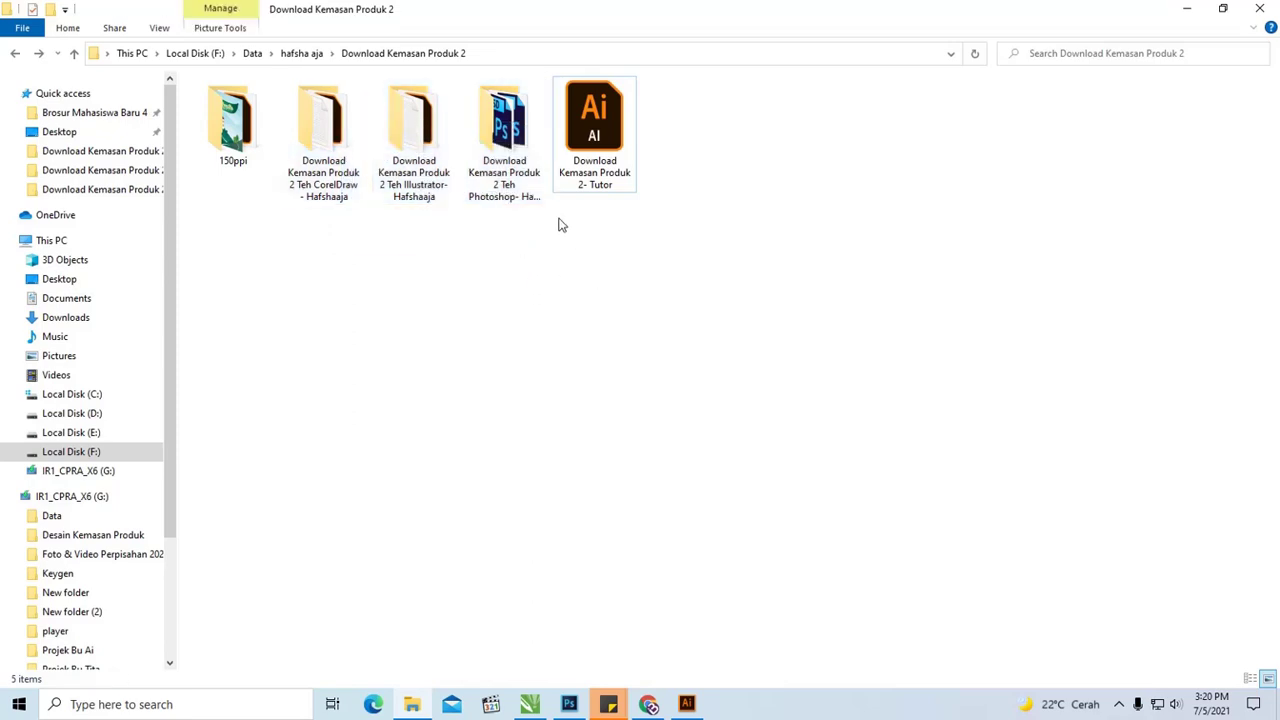
{"action": "left_click", "coordinate": [601, 155]}
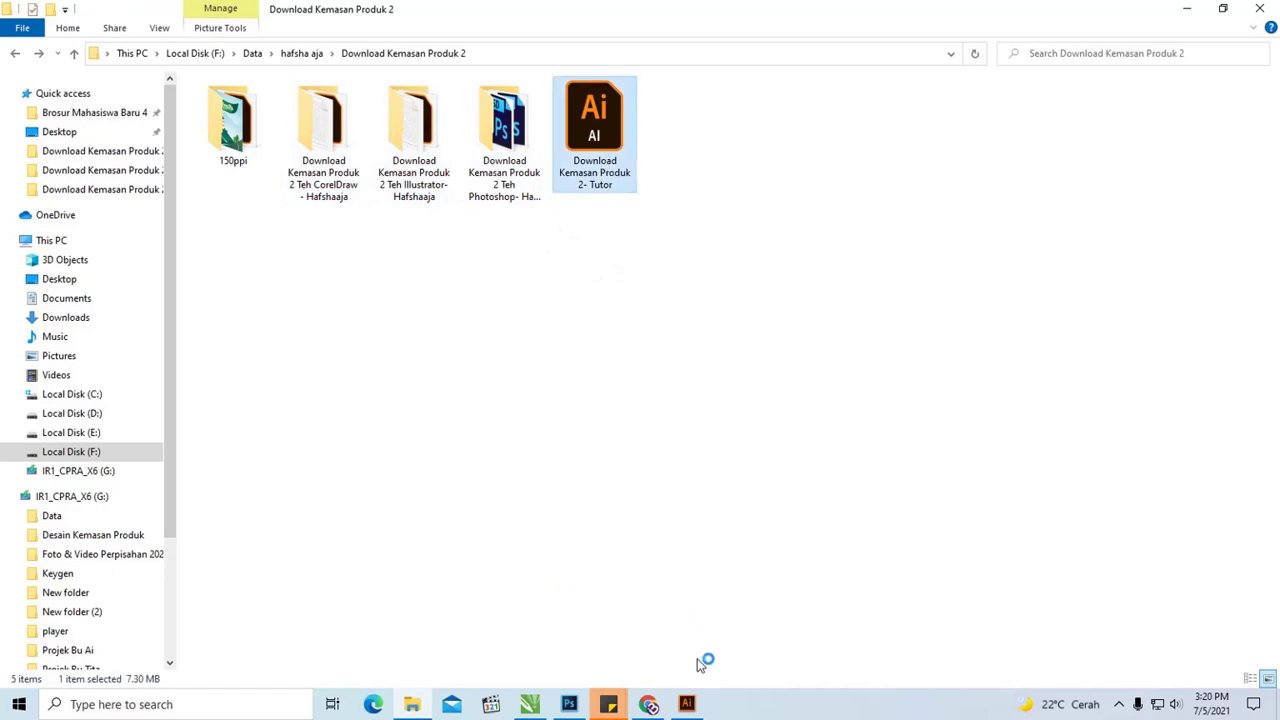
{"action": "left_click", "coordinate": [695, 704]}
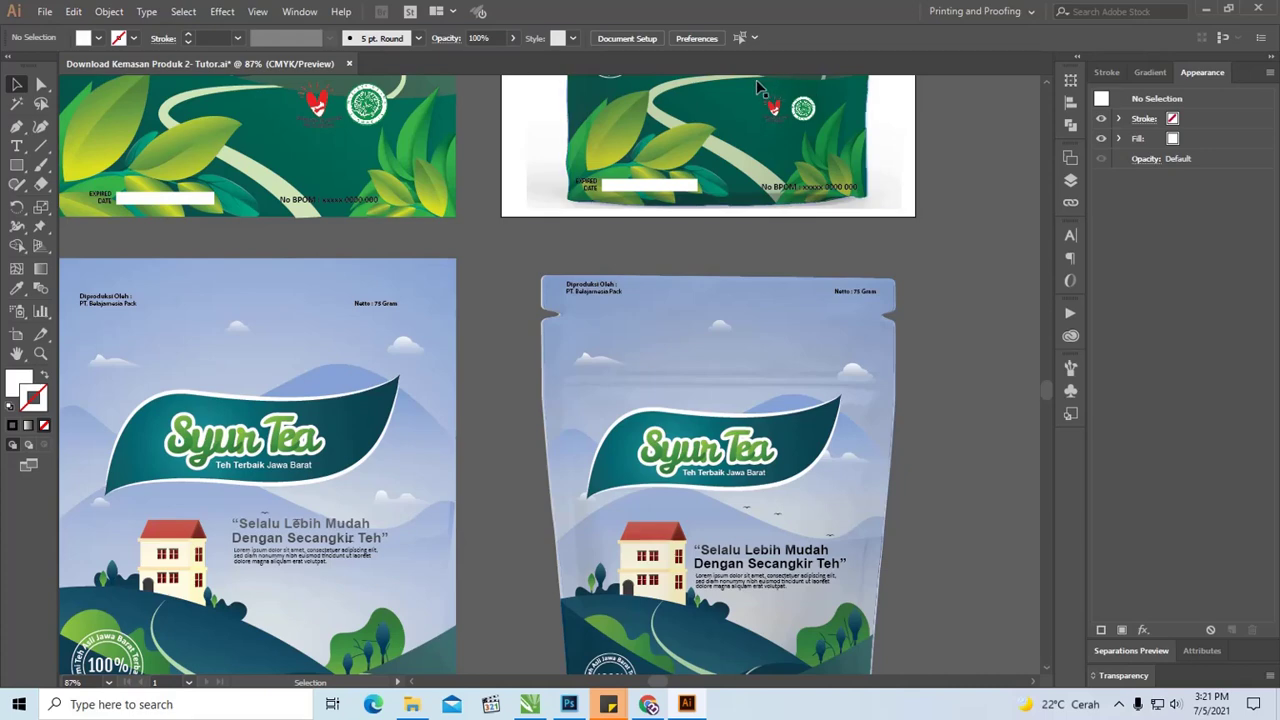
Zoom out twice with the Zoom tool to see more of the packaging artwork
{"action": "key", "text": "z"}
{"action": "right_click", "coordinate": [653, 101]}
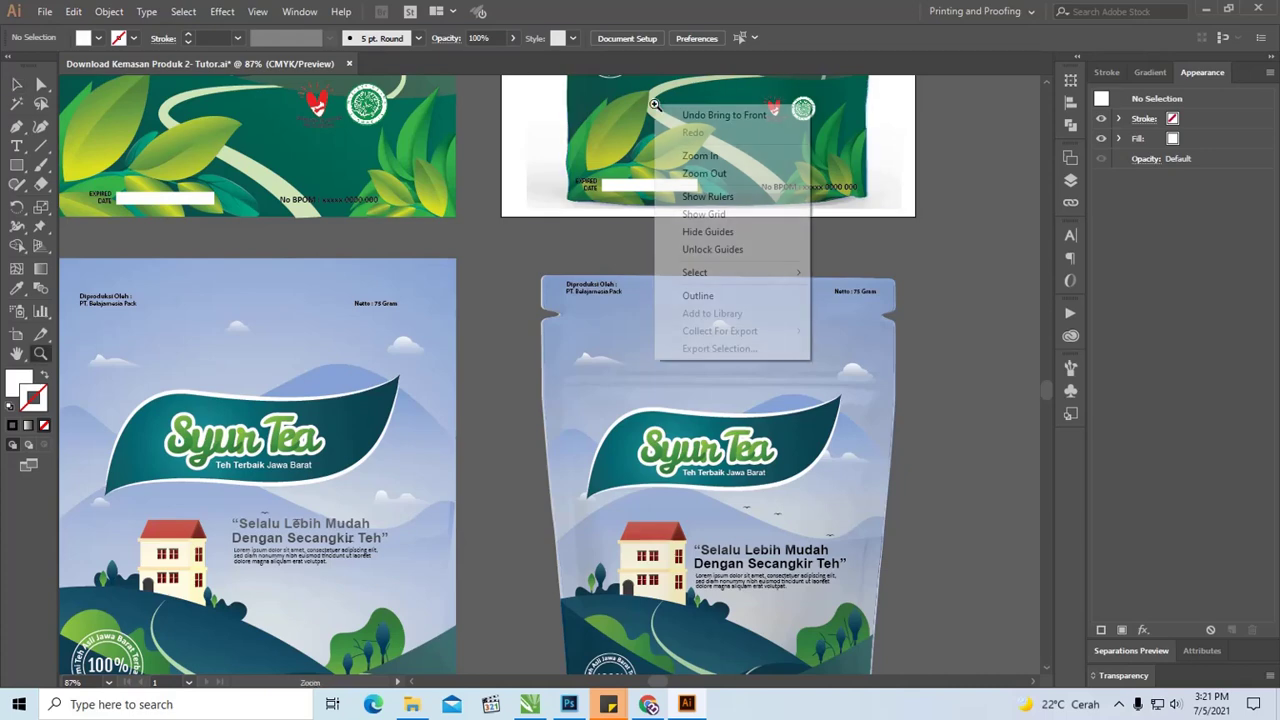
{"action": "left_click", "coordinate": [702, 174]}
{"action": "right_click", "coordinate": [665, 172]}
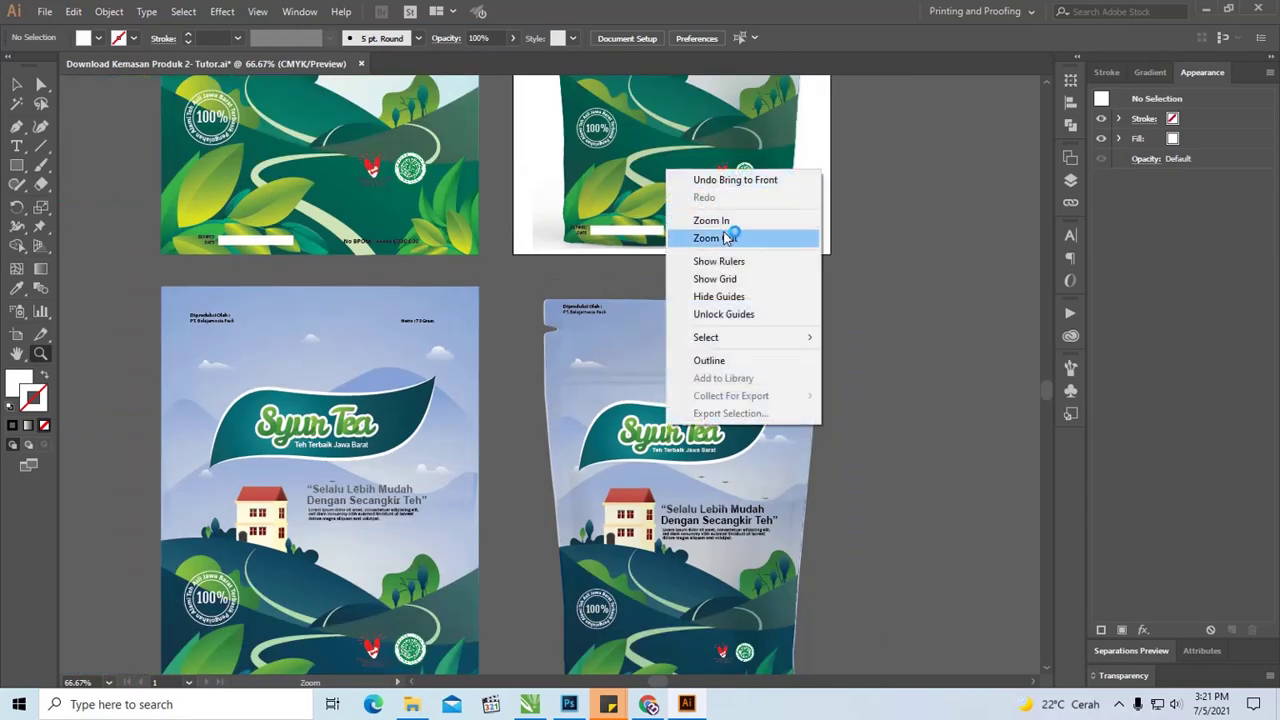
{"action": "left_click", "coordinate": [727, 238]}
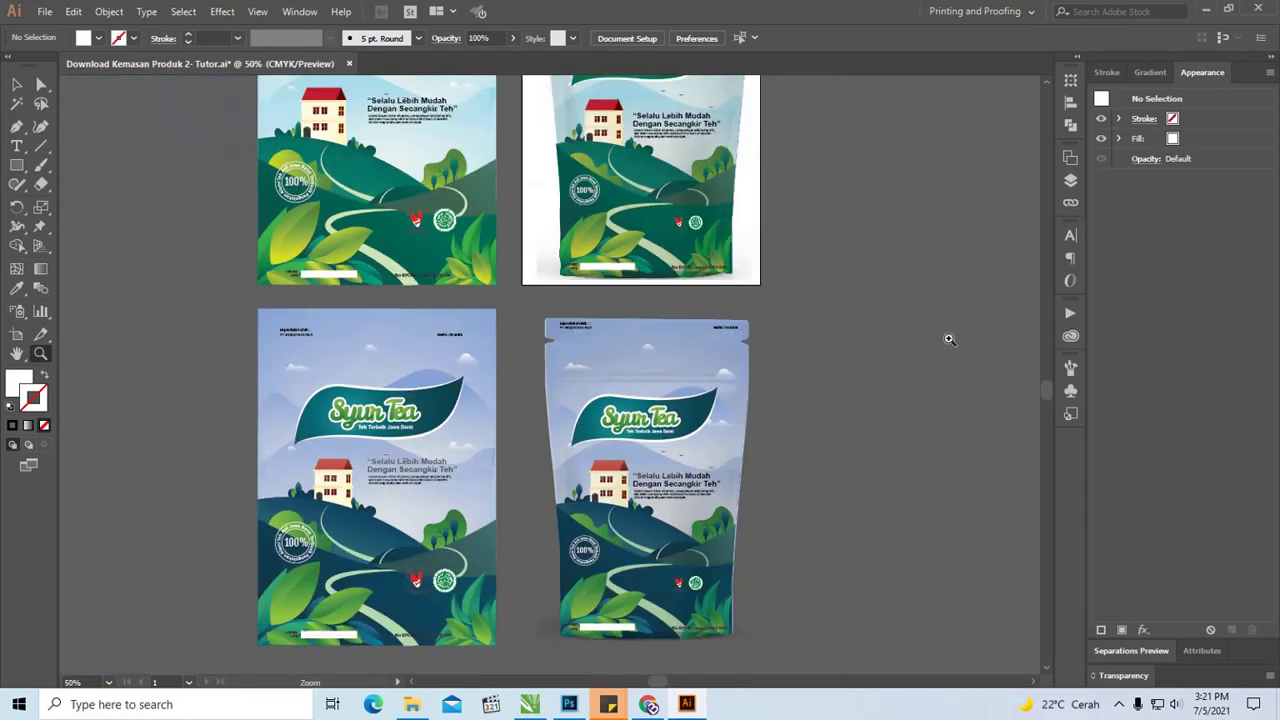
Scroll to the top row and zoom in to frame the green label and pouch mockups
{"action": "left_click_drag", "start_coordinate": [1046, 387], "coordinate": [1047, 393]}
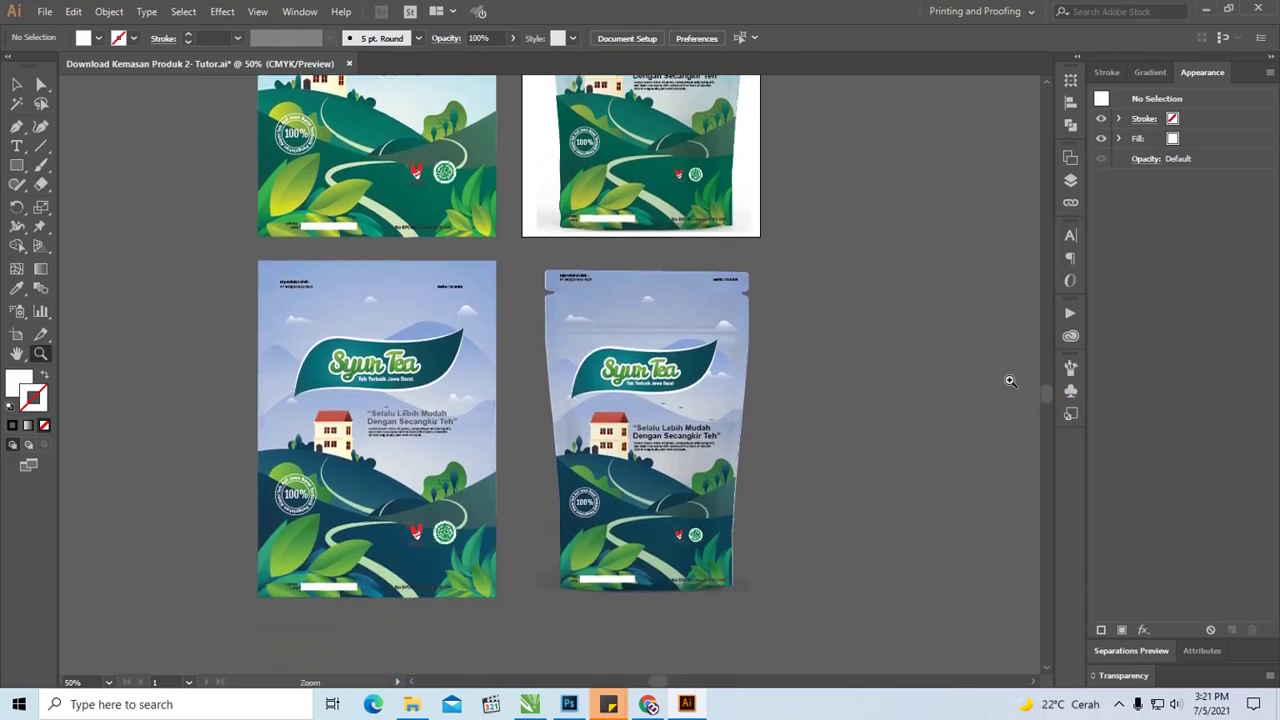
{"action": "scroll", "coordinate": [640, 308], "scroll_direction": "up", "scroll_amount": 2}
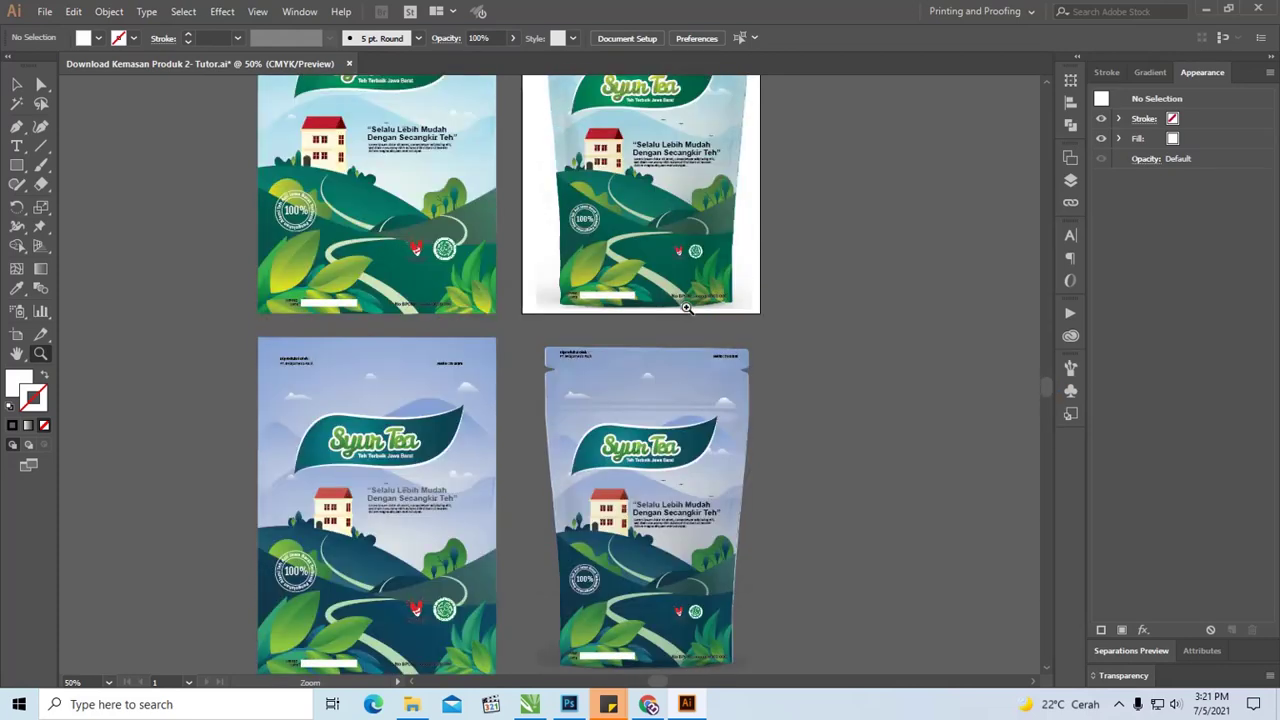
{"action": "scroll", "coordinate": [686, 308], "scroll_direction": "up", "scroll_amount": 2}
{"action": "scroll", "coordinate": [660, 255], "scroll_direction": "down", "scroll_amount": 2}
{"action": "scroll", "coordinate": [655, 280], "scroll_direction": "down", "scroll_amount": 2}
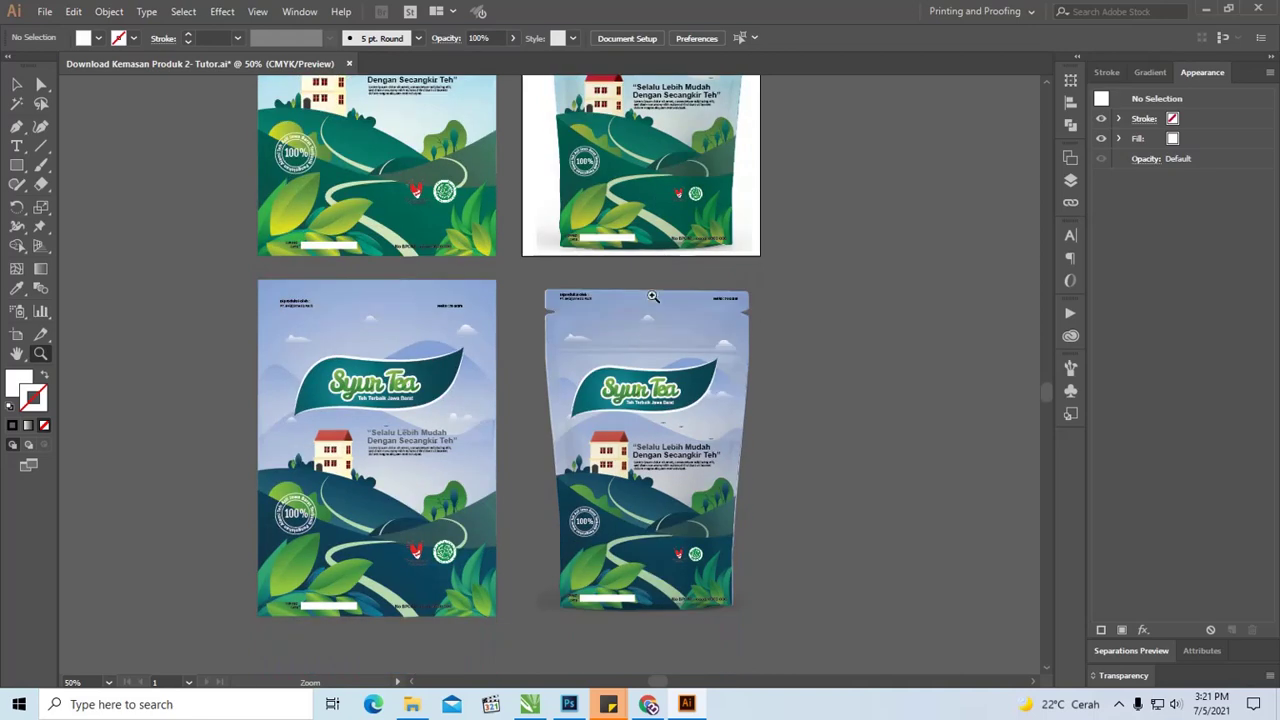
{"action": "scroll", "coordinate": [590, 425], "scroll_direction": "down", "scroll_amount": 1}
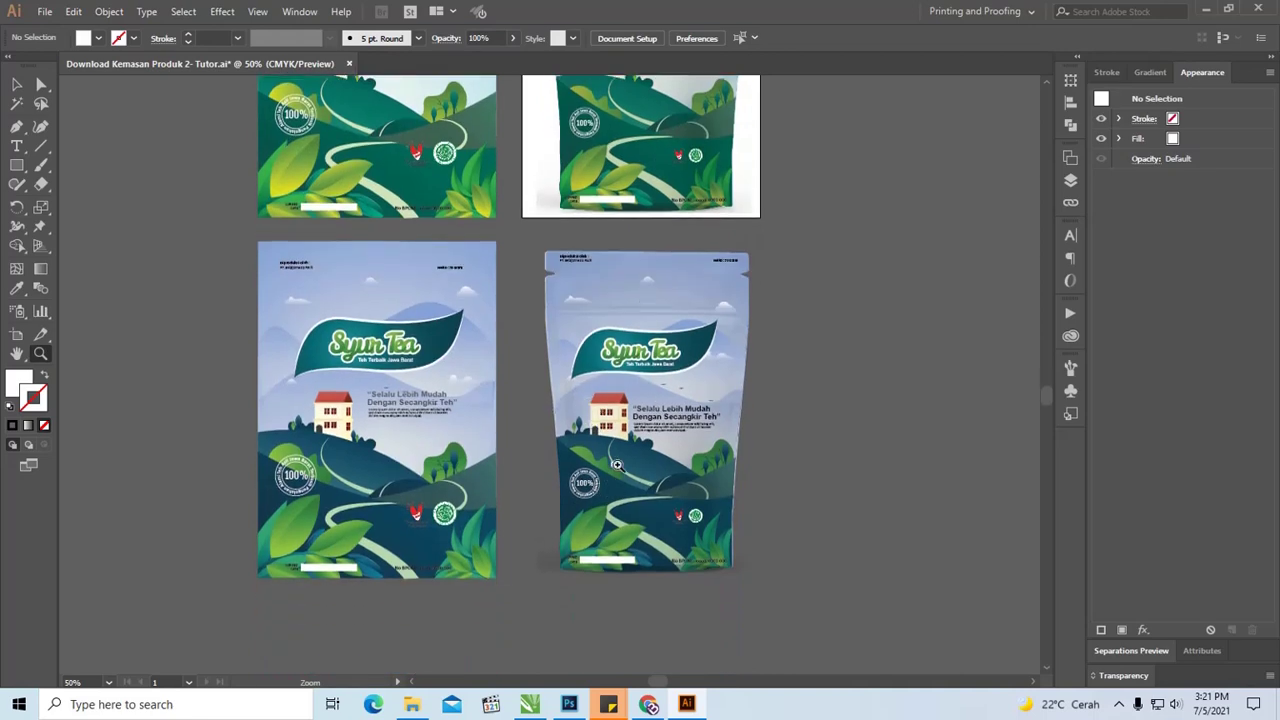
{"action": "scroll", "coordinate": [617, 464], "scroll_direction": "down", "scroll_amount": 1}
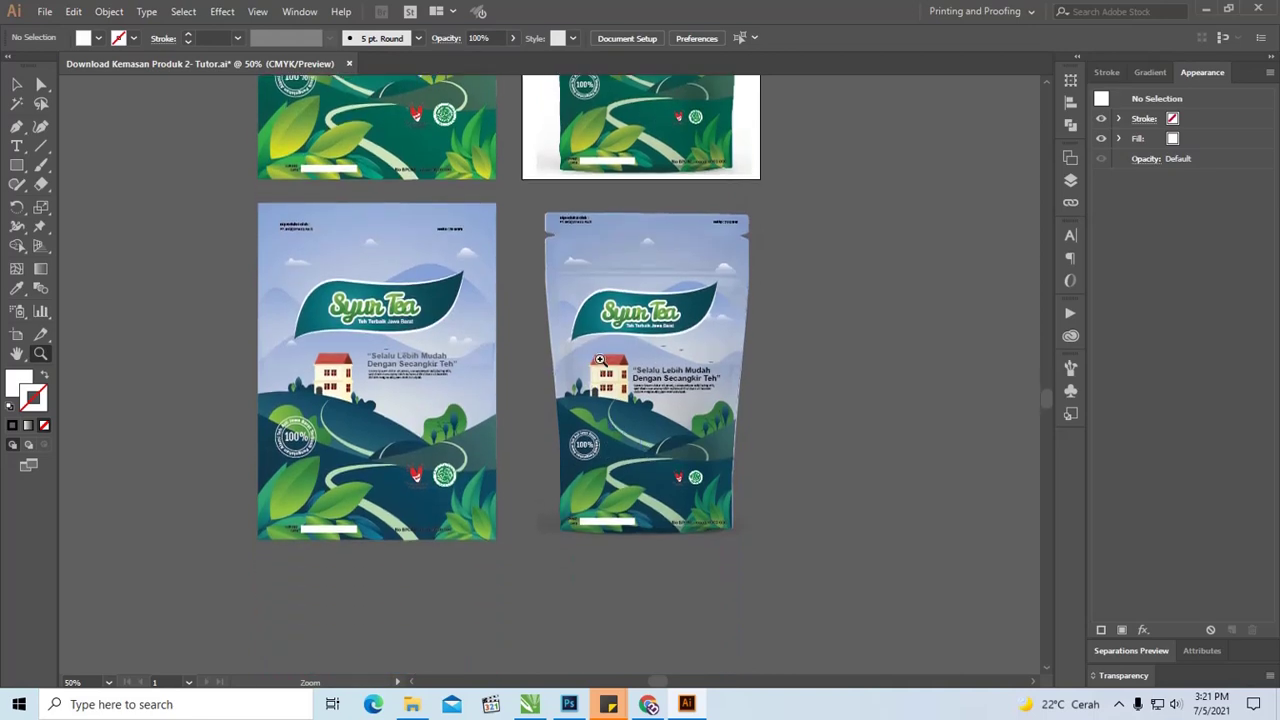
{"action": "scroll", "coordinate": [600, 360], "scroll_direction": "up", "scroll_amount": 3}
{"action": "scroll", "coordinate": [610, 356], "scroll_direction": "up", "scroll_amount": 3}
{"action": "scroll", "coordinate": [523, 335], "scroll_direction": "up", "scroll_amount": 1}
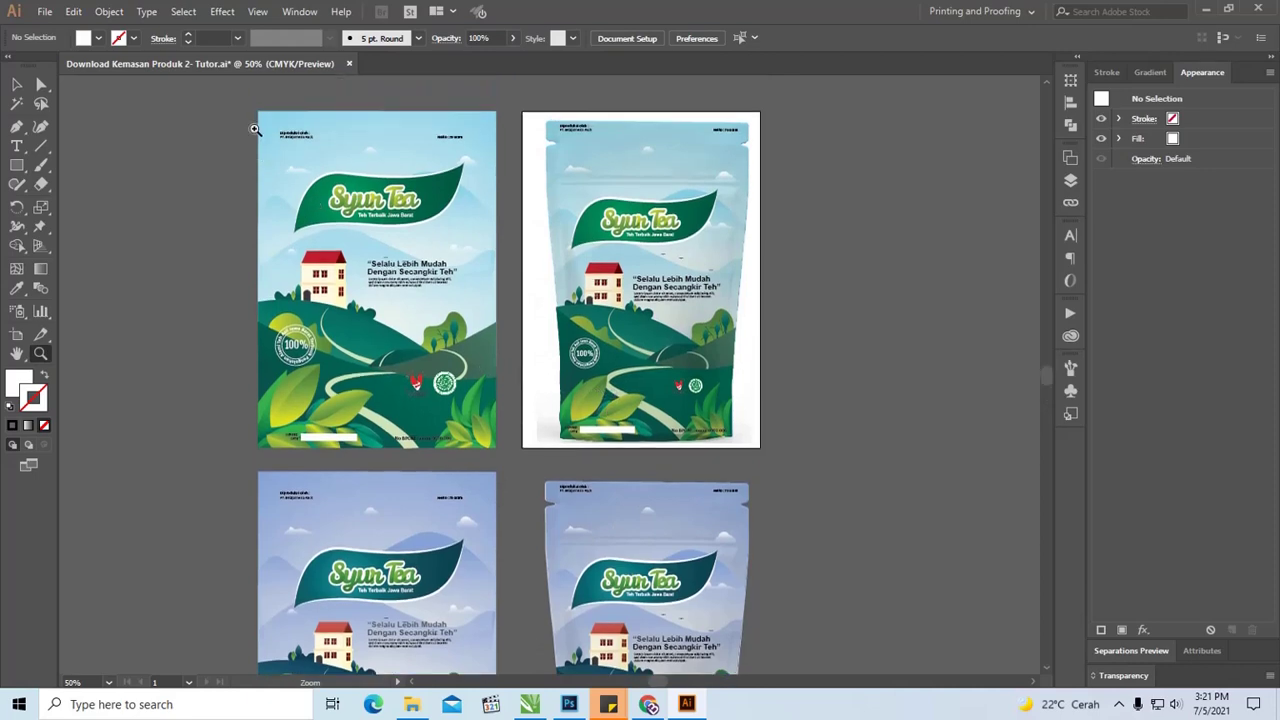
{"action": "left_click_drag", "start_coordinate": [255, 129], "coordinate": [800, 436]}
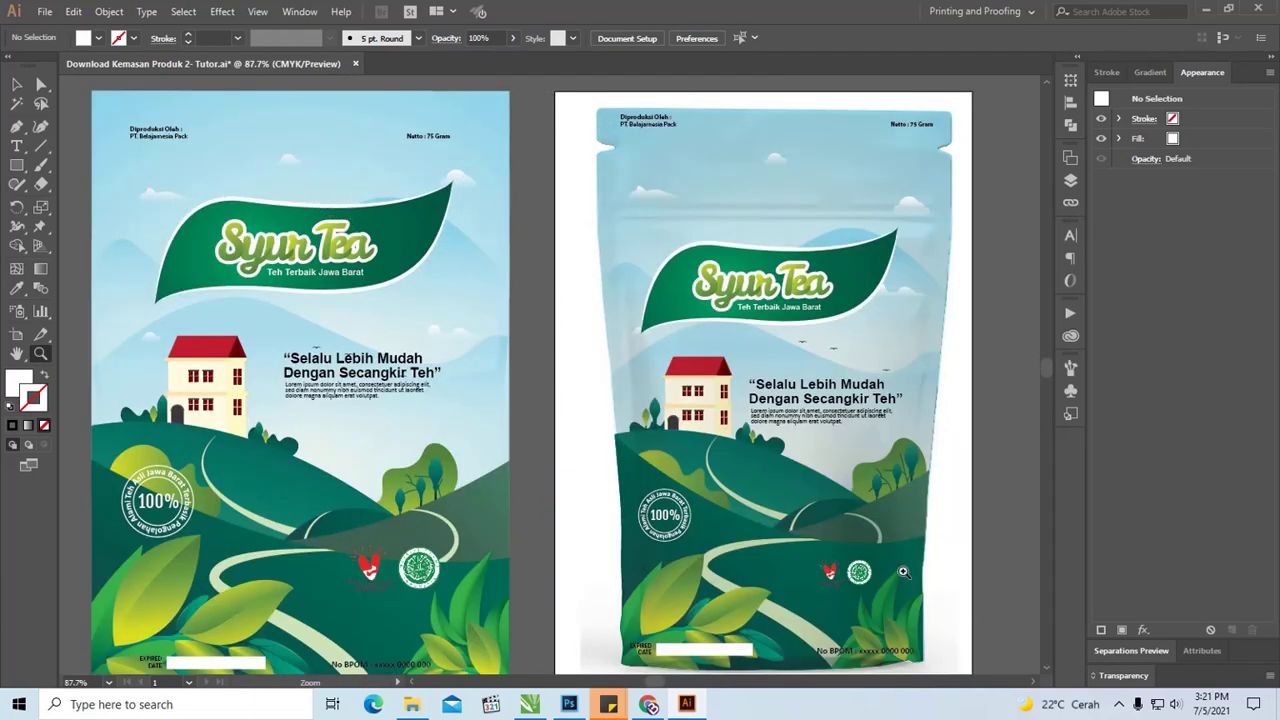
{"action": "scroll", "coordinate": [334, 503], "scroll_direction": "down", "scroll_amount": 1}
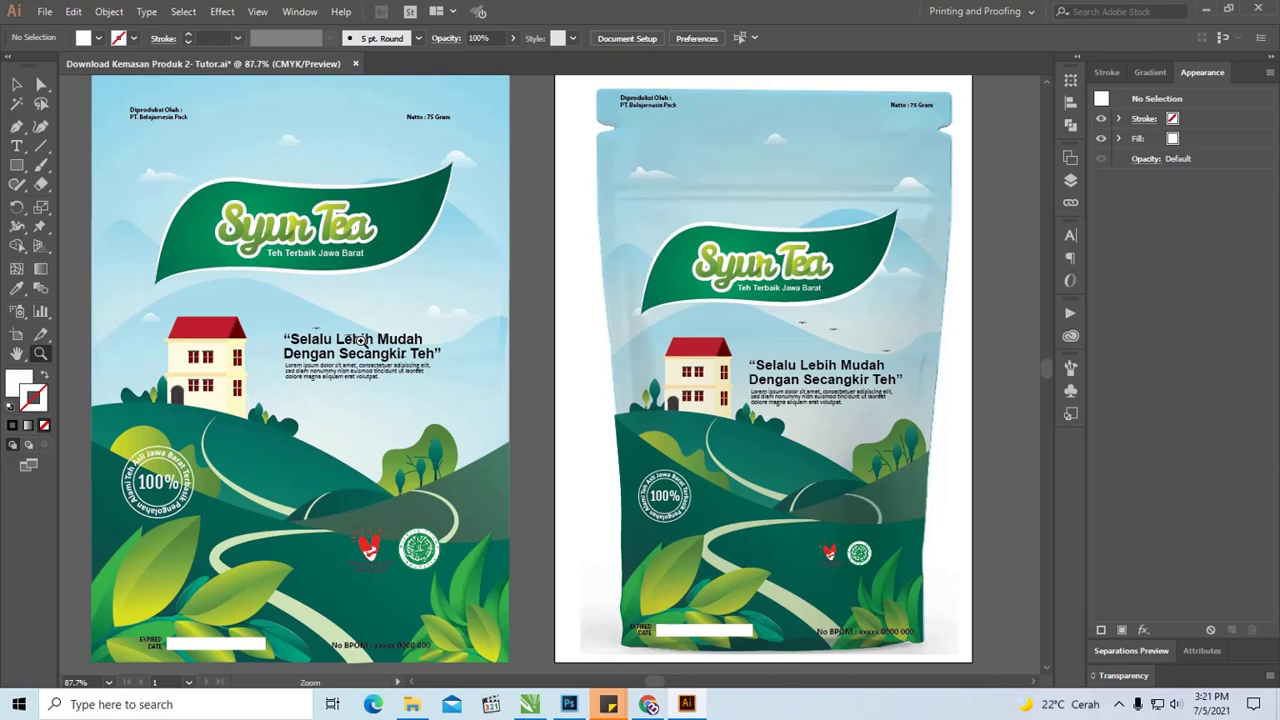
{"action": "scroll", "coordinate": [391, 364], "scroll_direction": "down", "scroll_amount": 1}
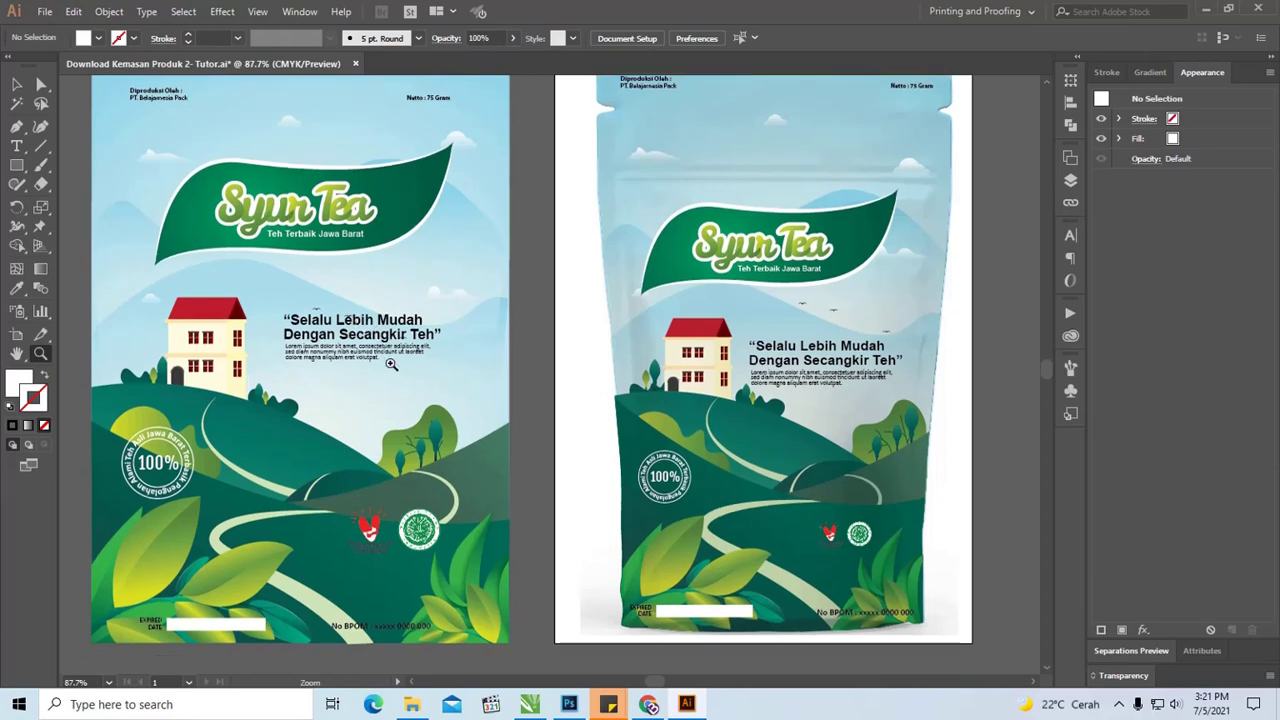
{"action": "scroll", "coordinate": [320, 352], "scroll_direction": "down", "scroll_amount": 2}
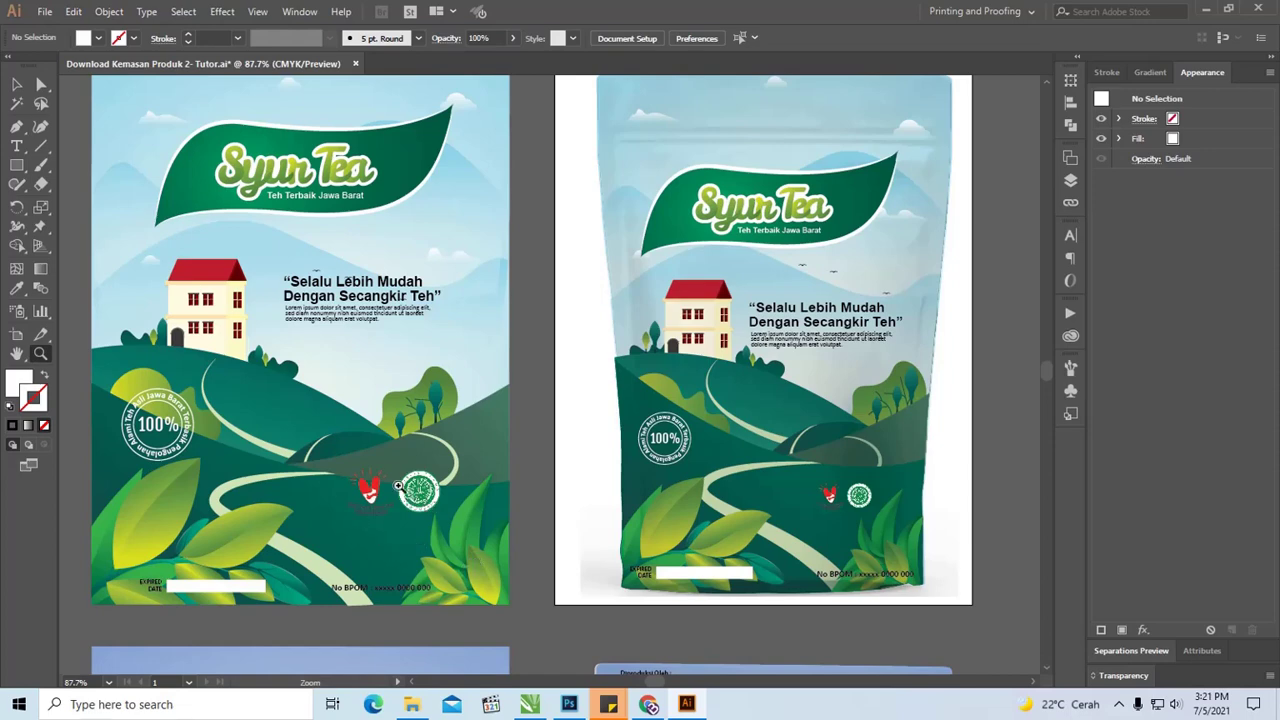
{"action": "scroll", "coordinate": [377, 480], "scroll_direction": "up", "scroll_amount": 1}
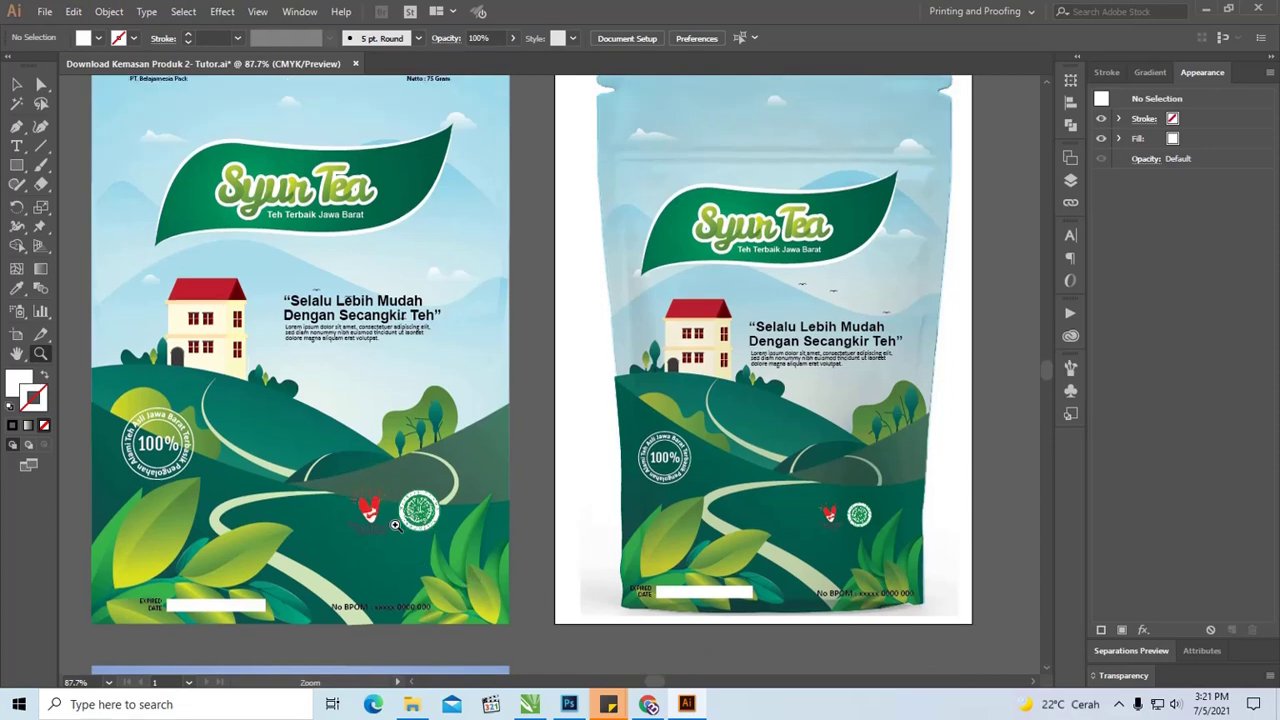
{"action": "scroll", "coordinate": [438, 522], "scroll_direction": "up", "scroll_amount": 3}
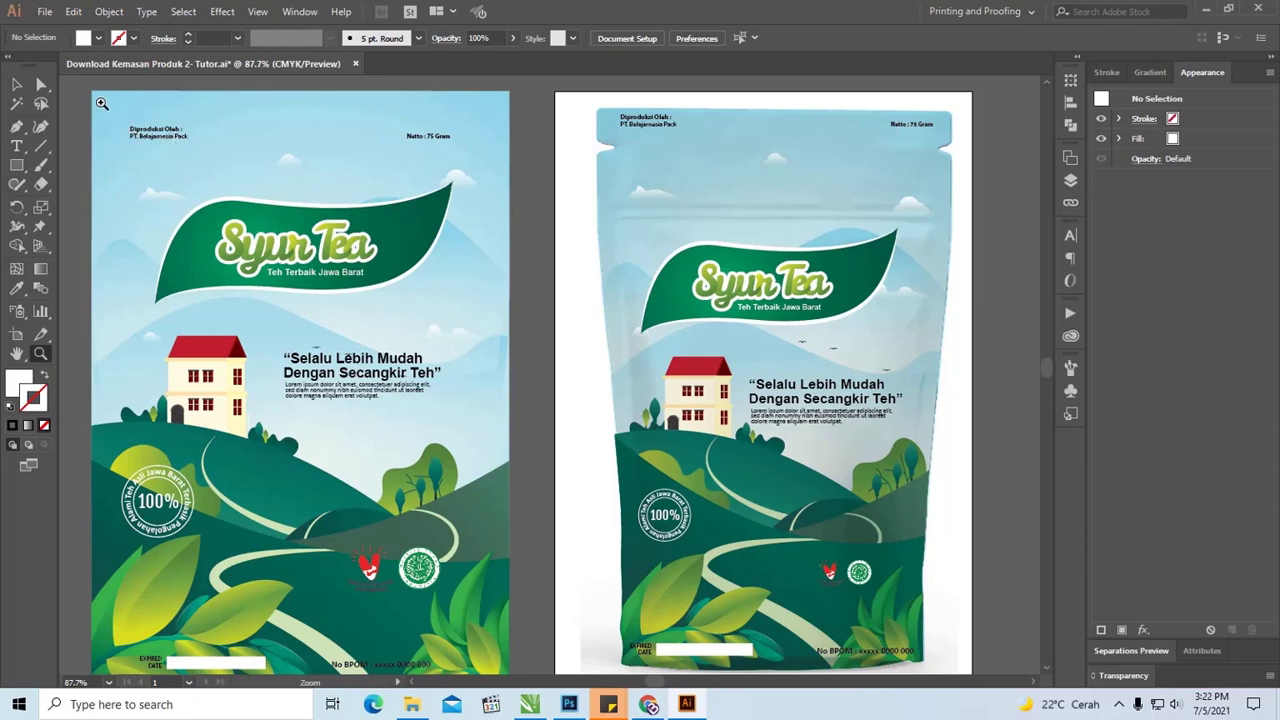
Zoom in on the left label's top, then zoom out and pan to show both artboards
{"action": "left_click_drag", "start_coordinate": [101, 102], "coordinate": [550, 205]}
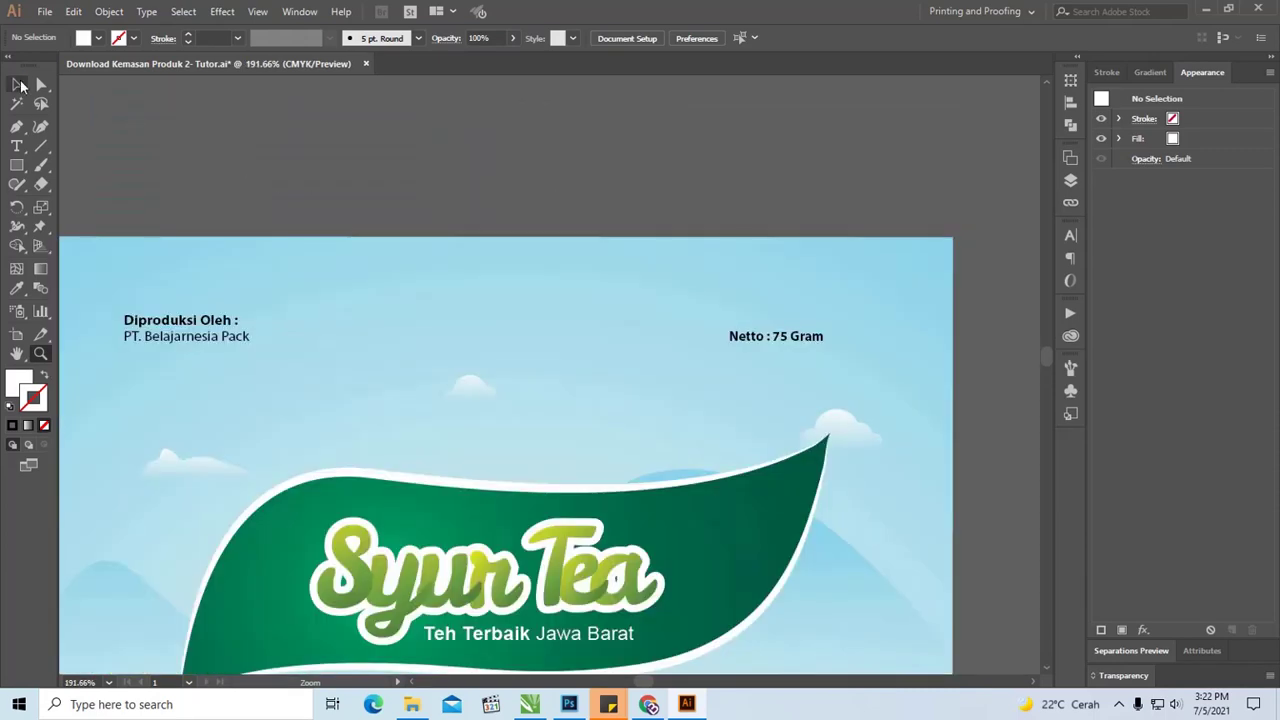
{"action": "left_click", "coordinate": [19, 85]}
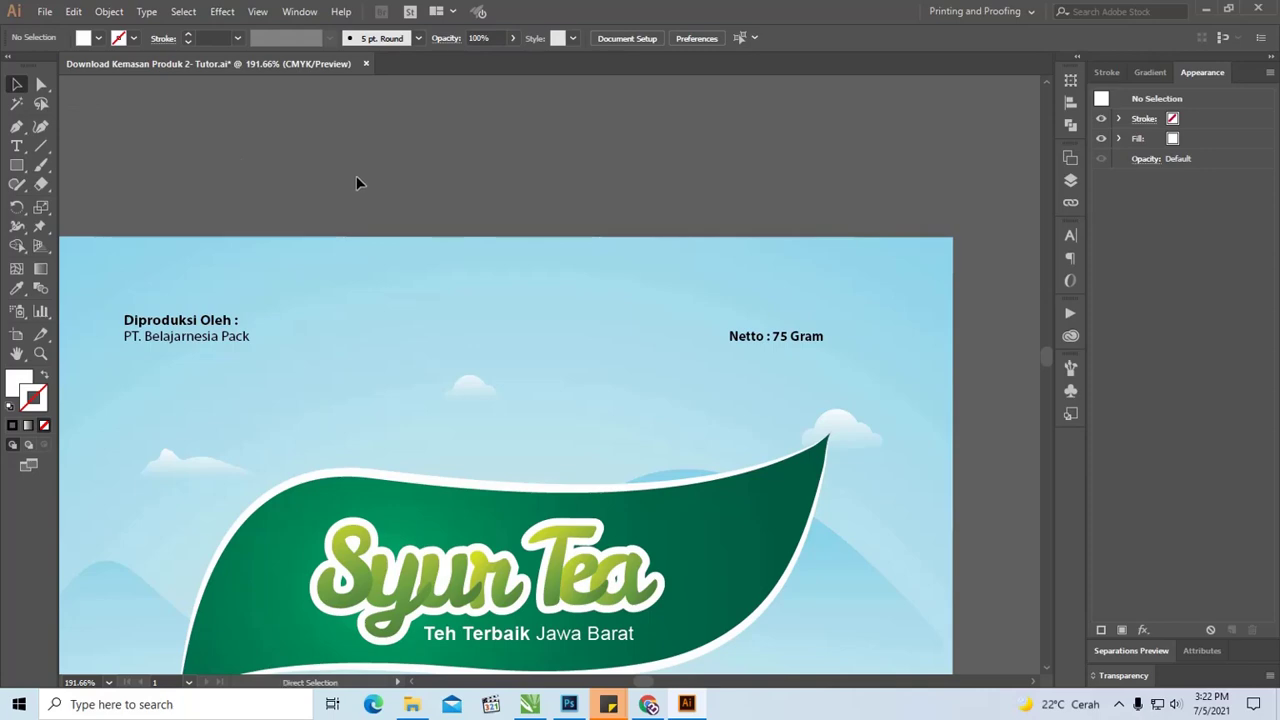
{"action": "key", "text": "ctrl+minus"}
{"action": "key", "text": "ctrl+minus"}
{"action": "key", "text": "ctrl+minus"}
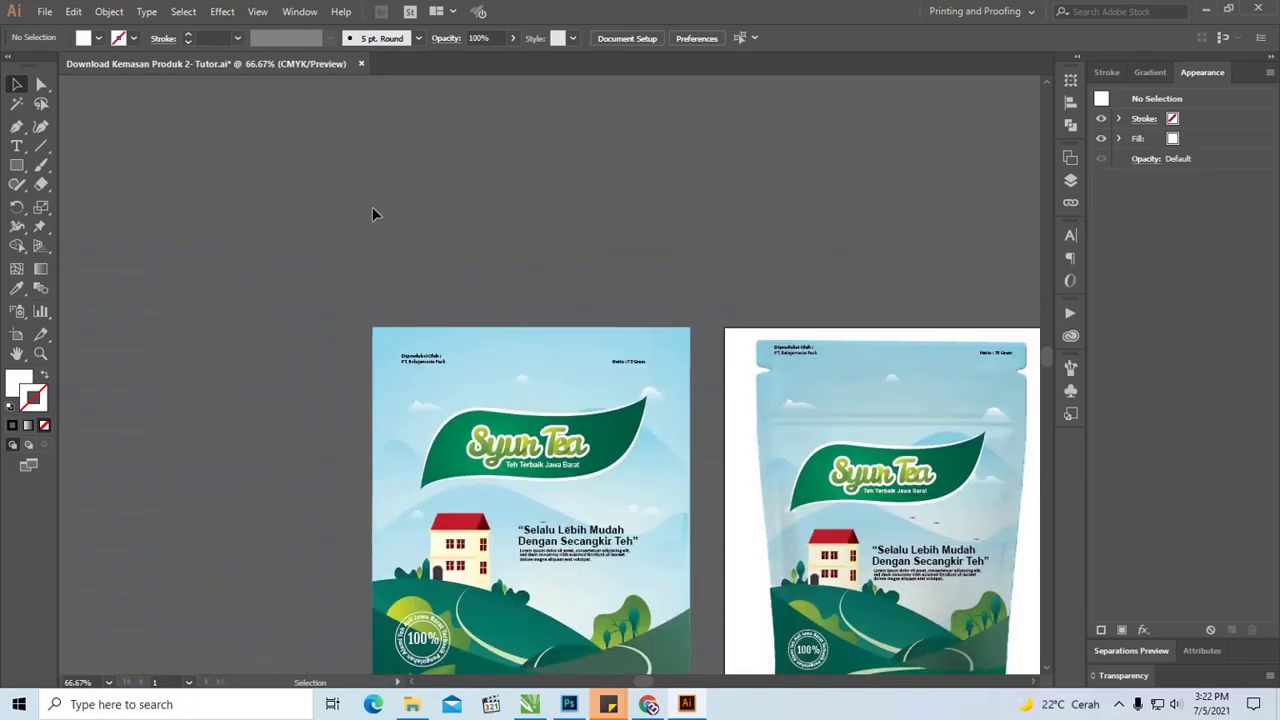
{"action": "left_click_drag", "start_coordinate": [466, 330], "coordinate": [378, 154]}
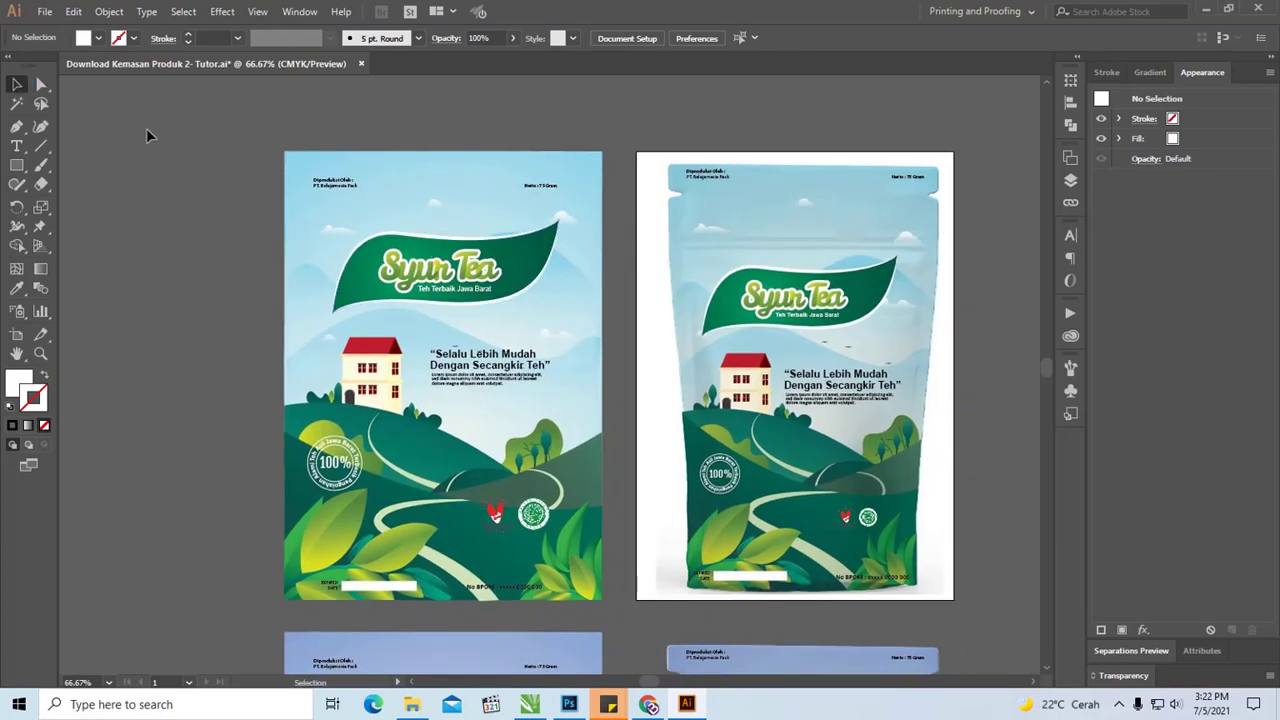
{"action": "scroll", "coordinate": [450, 300], "scroll_direction": "down", "scroll_amount": 1}
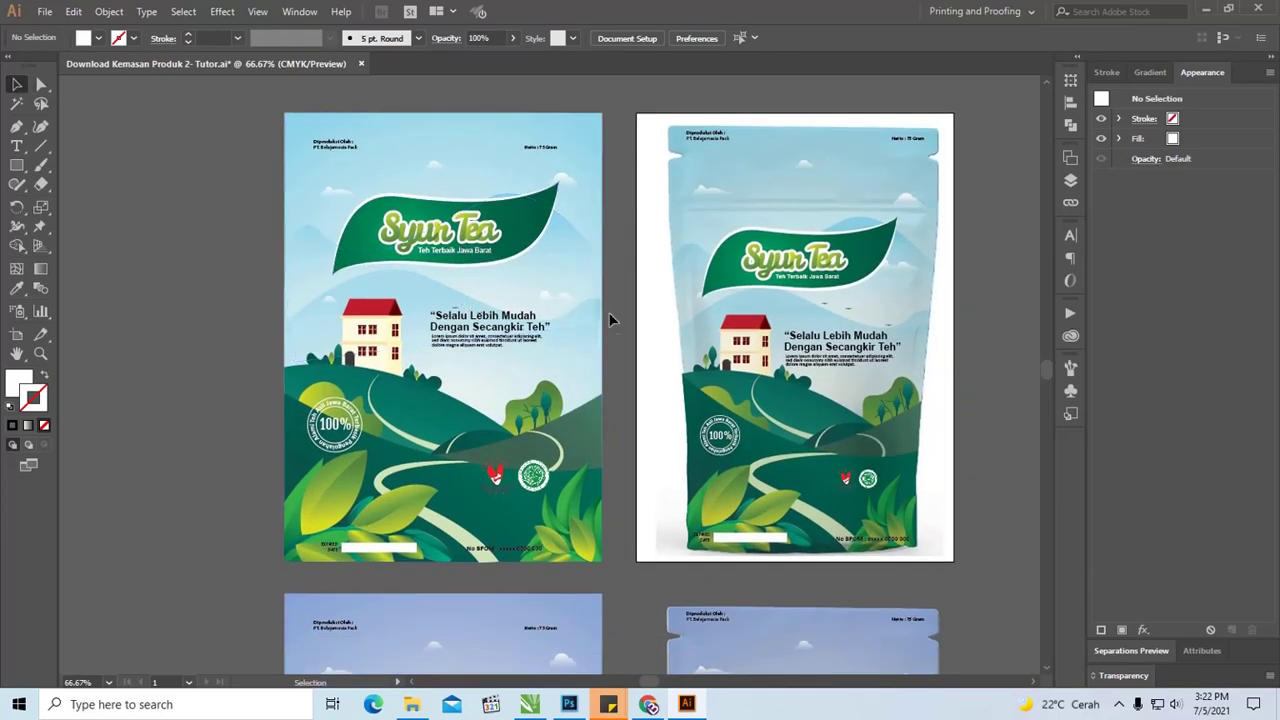
Deselect the artwork and zoom in on the heart and halal logos
{"action": "left_click", "coordinate": [535, 490]}
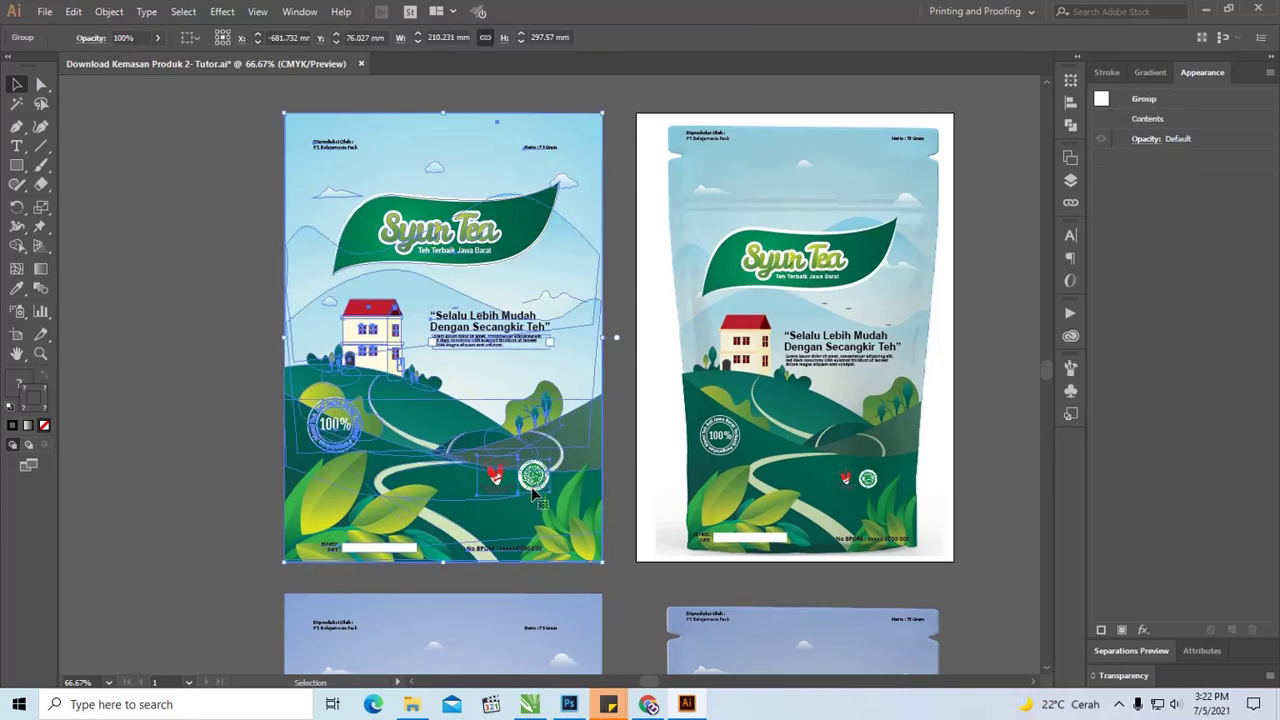
{"action": "left_click", "coordinate": [631, 418]}
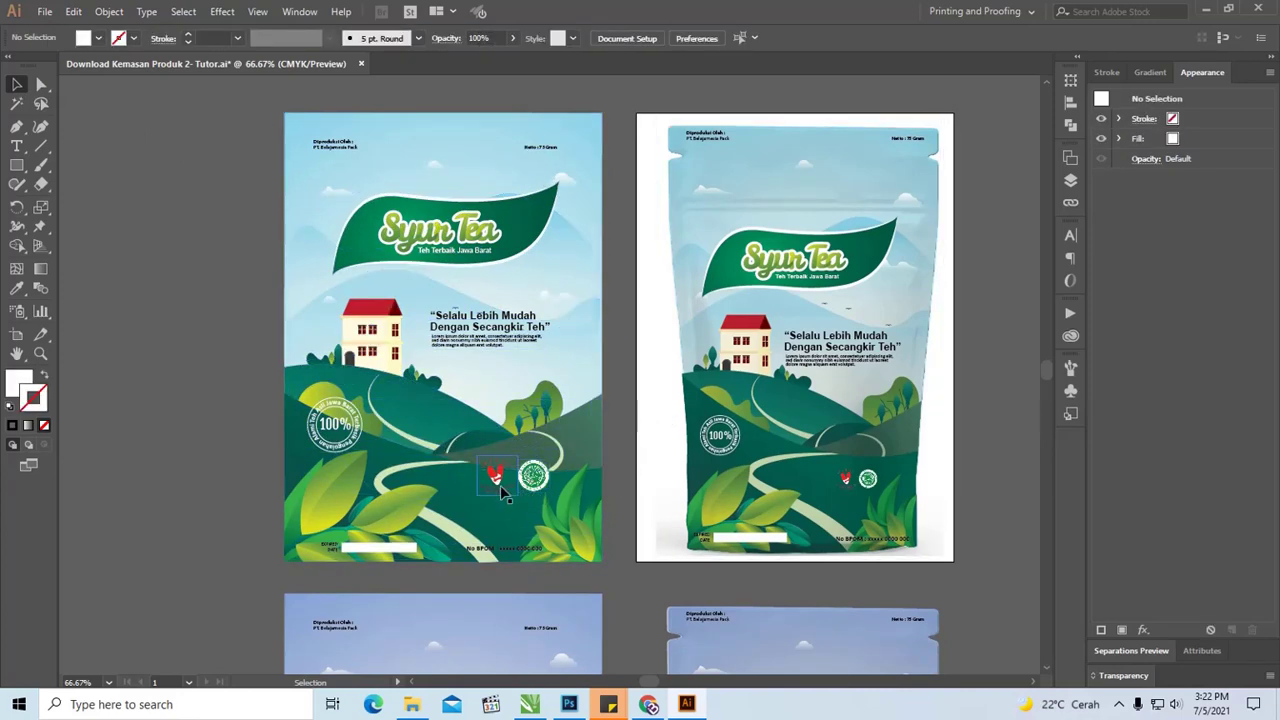
{"action": "key", "text": "z"}
{"action": "left_click_drag", "start_coordinate": [465, 447], "coordinate": [640, 500]}
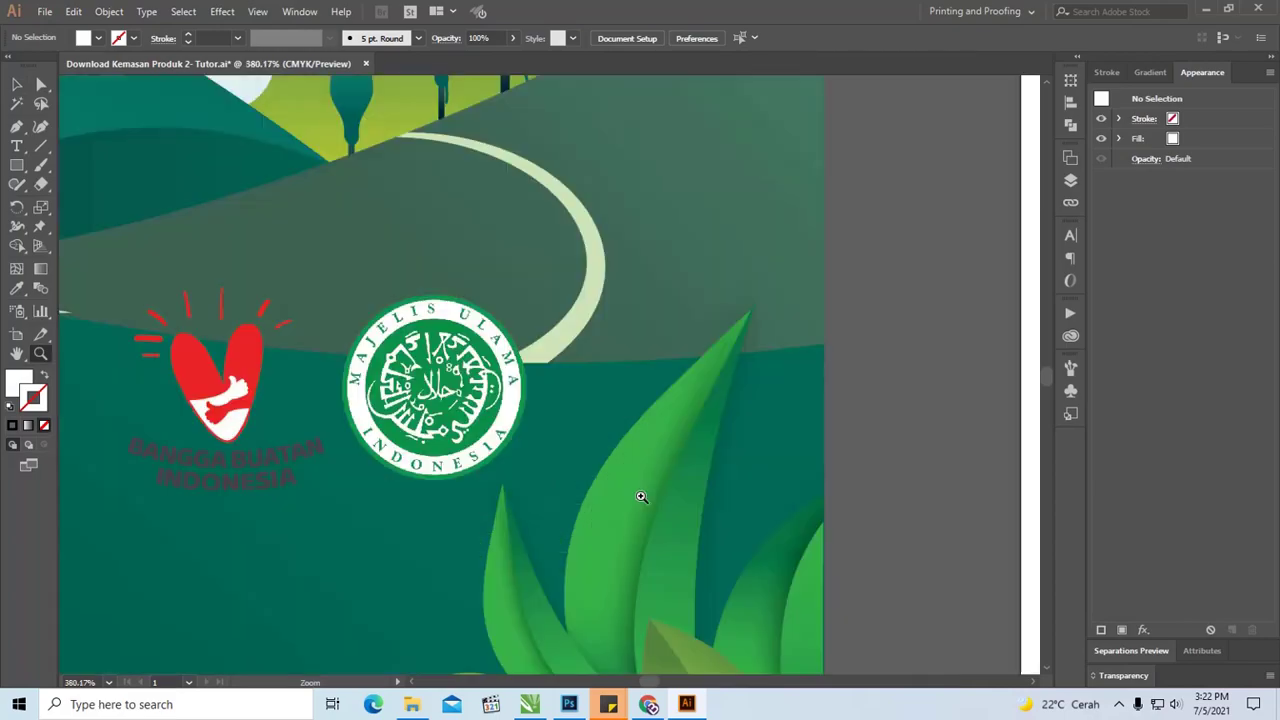
{"action": "left_click", "coordinate": [411, 704]}
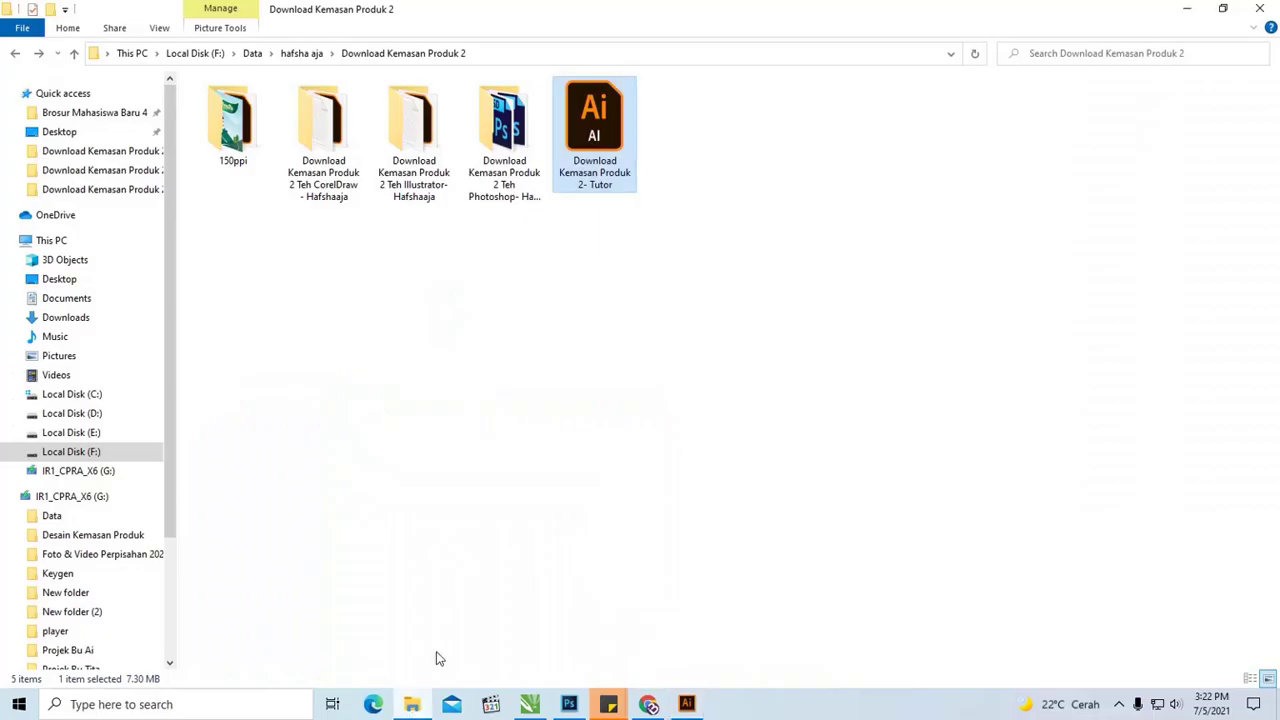
{"action": "left_click", "coordinate": [335, 135]}
{"action": "double_click", "coordinate": [335, 135]}
{"action": "double_click", "coordinate": [330, 105]}
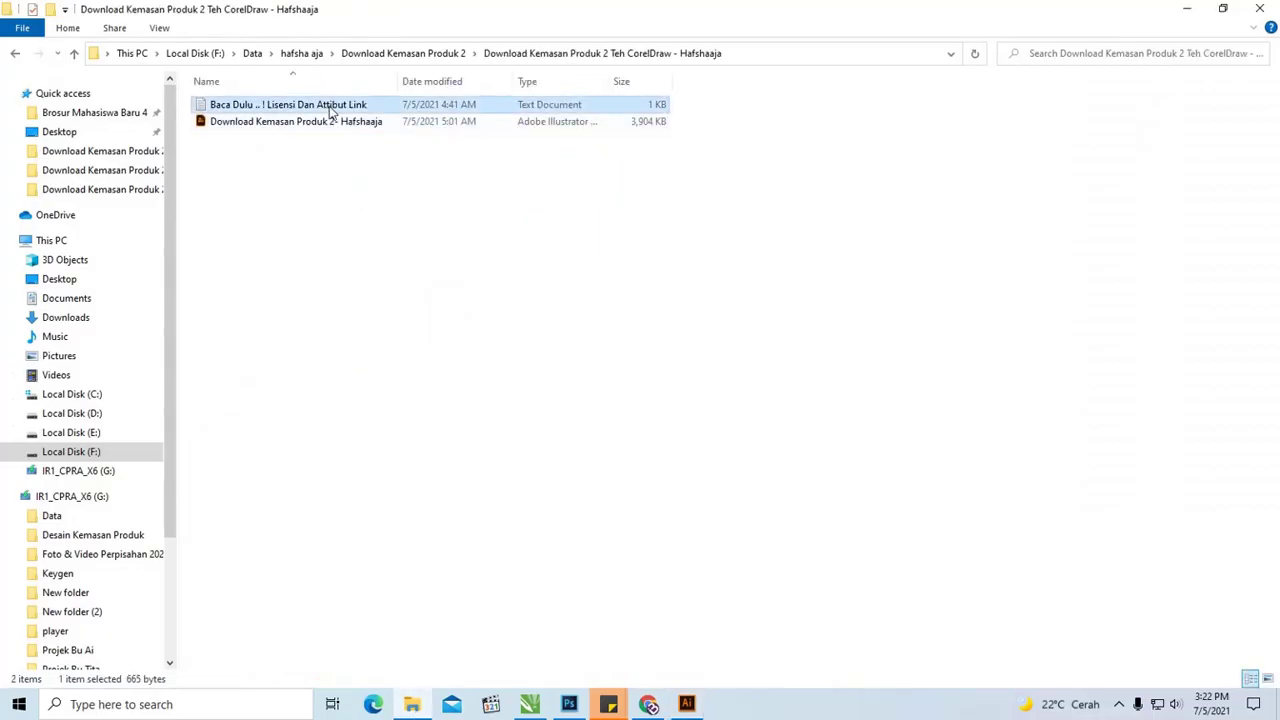
{"action": "left_click_drag", "start_coordinate": [480, 183], "coordinate": [585, 183]}
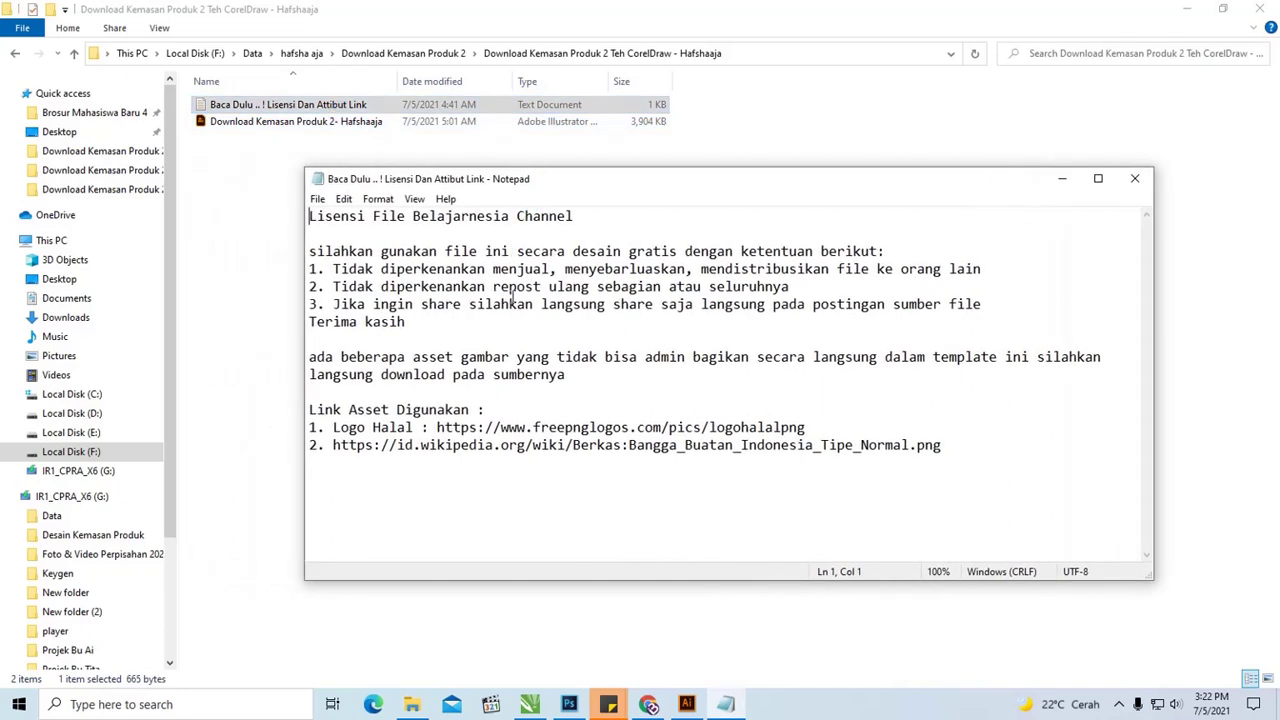
{"action": "left_click", "coordinate": [612, 417]}
{"action": "left_click_drag", "start_coordinate": [954, 444], "coordinate": [349, 445]}
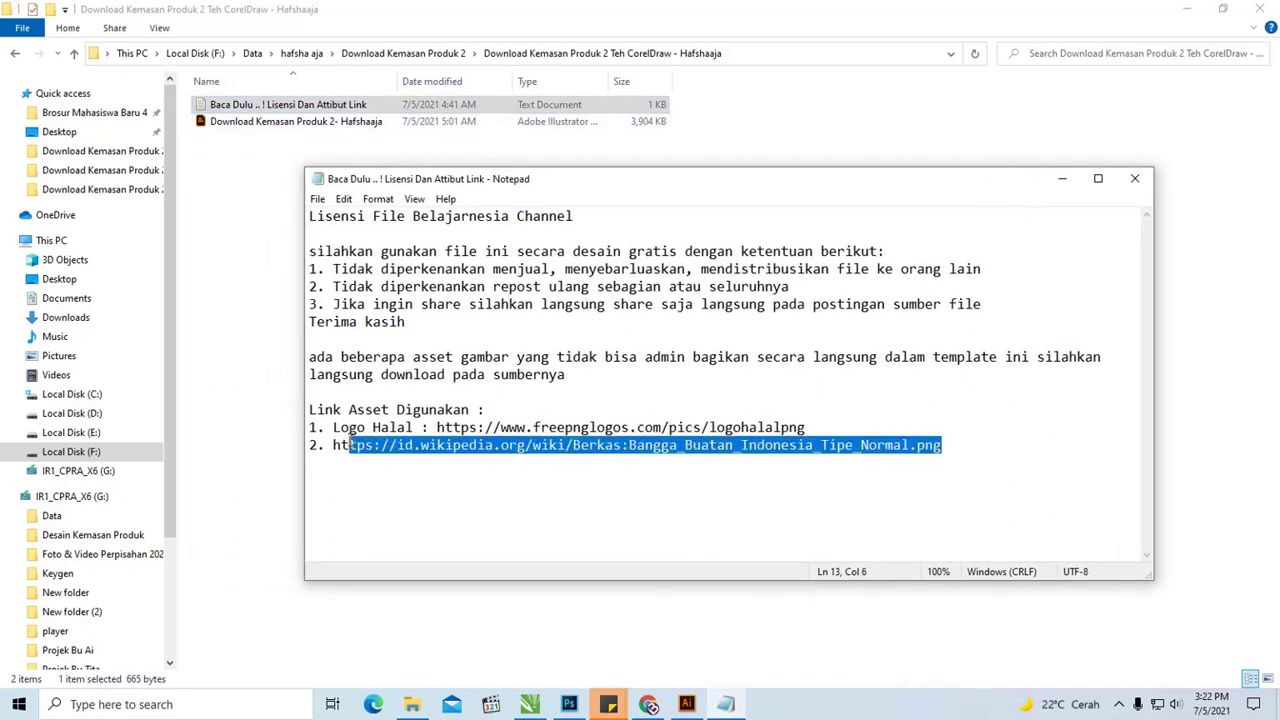
{"action": "left_click", "coordinate": [1135, 178]}
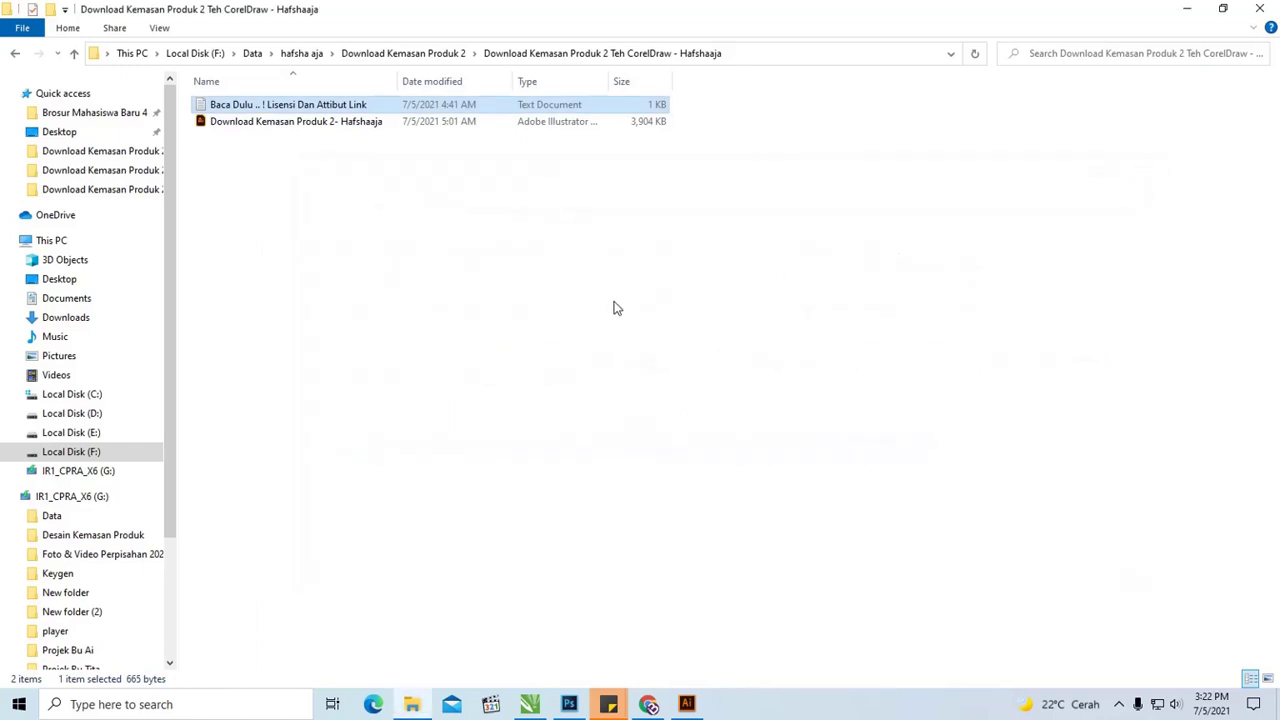
{"action": "key", "text": "BackSpace"}
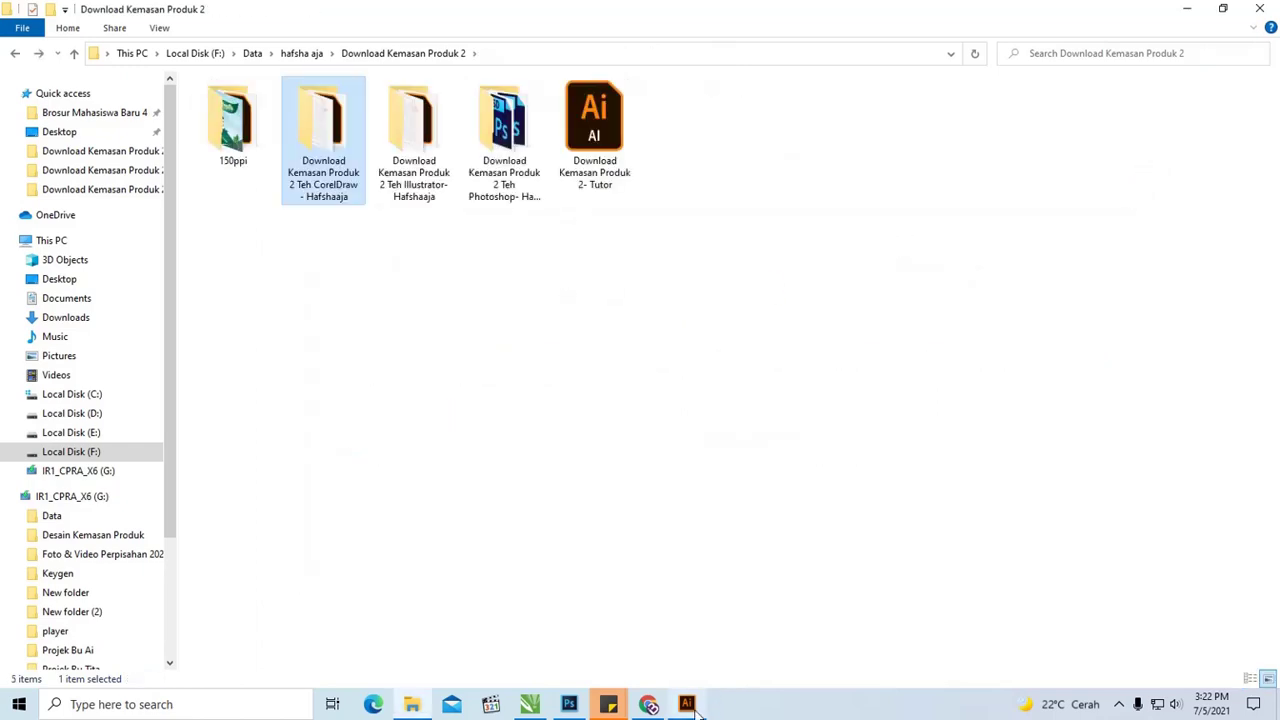
{"action": "left_click", "coordinate": [686, 704]}
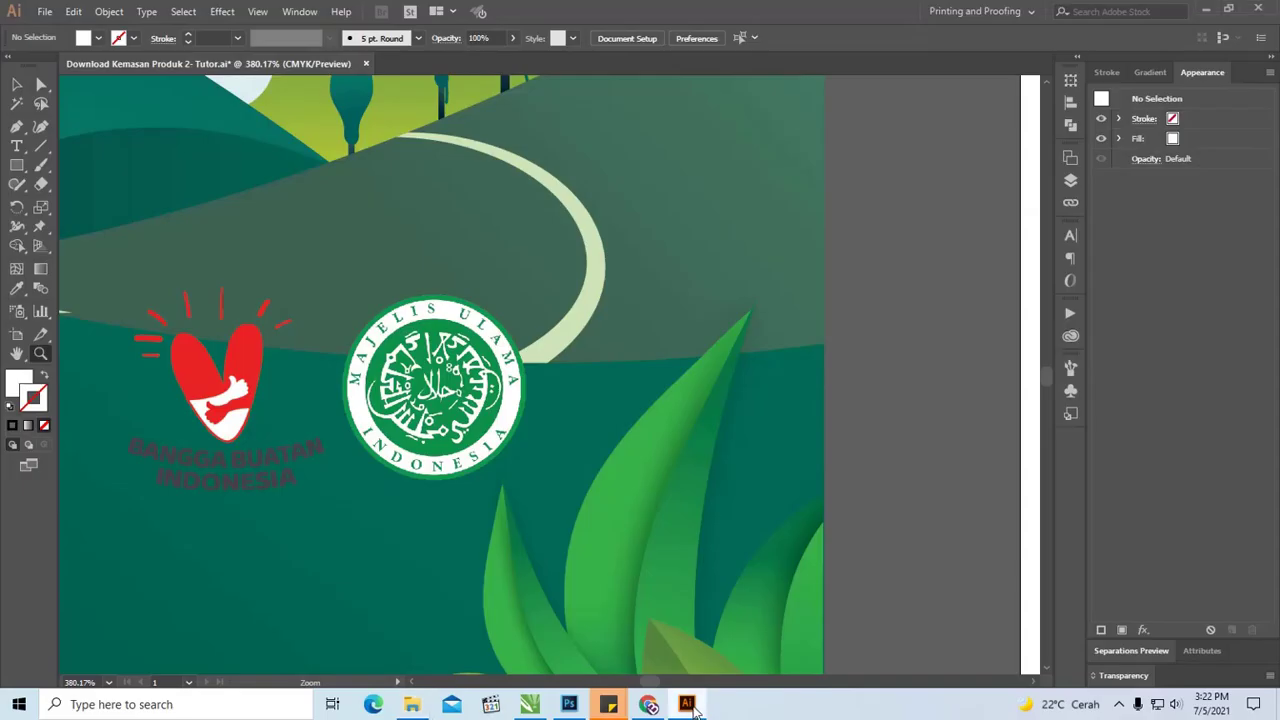
Zoom back out from the logo close-up and unlock the guides
{"action": "left_click", "coordinate": [770, 441], "text": "alt"}
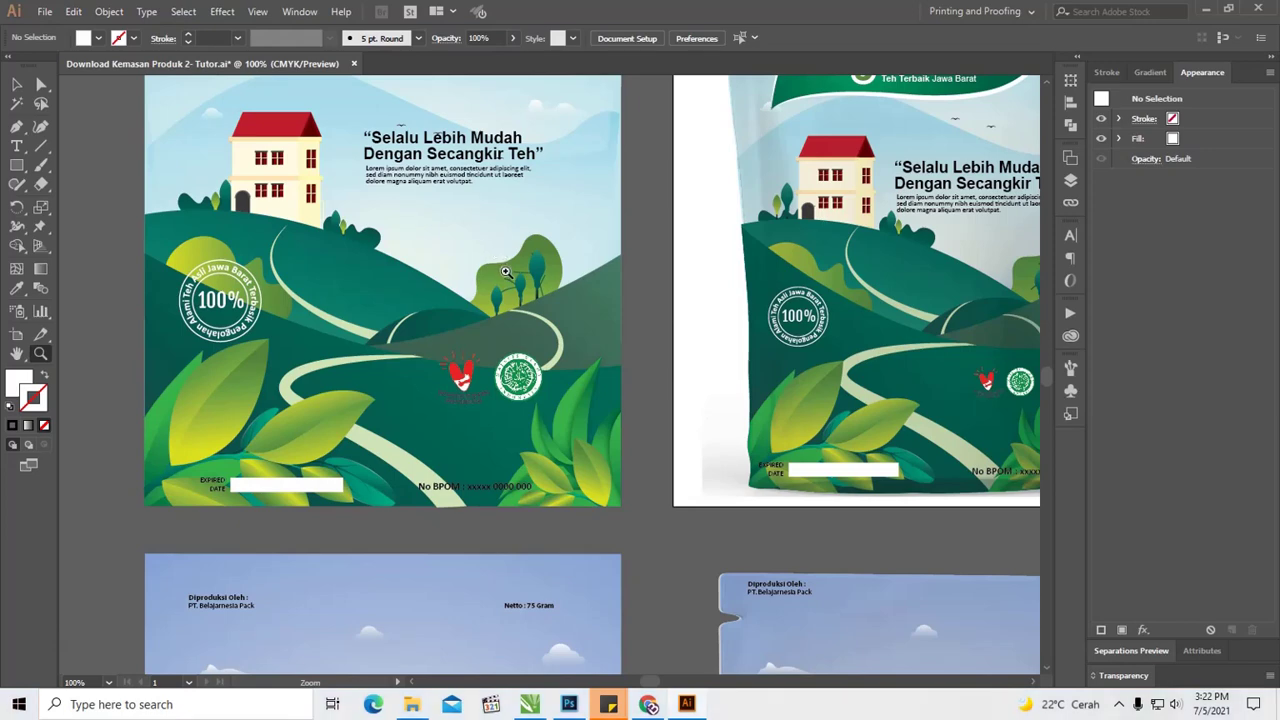
{"action": "right_click", "coordinate": [506, 272]}
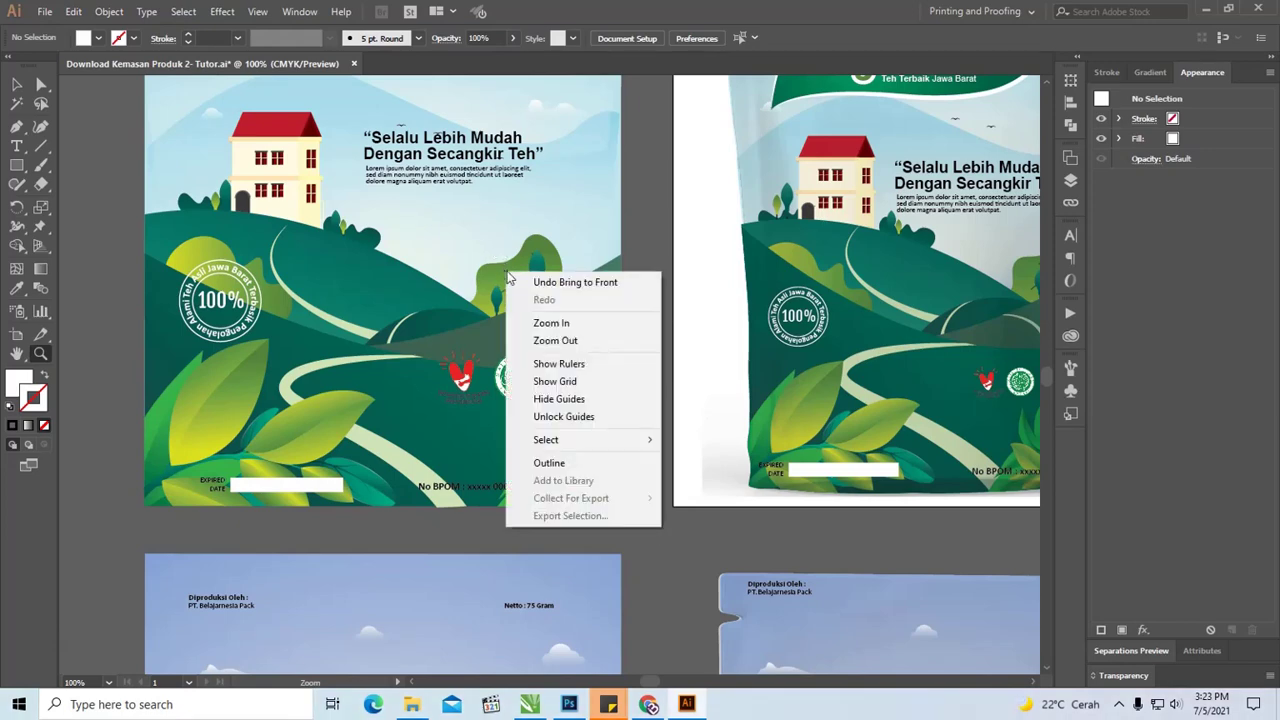
{"action": "left_click", "coordinate": [577, 418]}
Zoom out further to show all artboards and return to the Selection tool
{"action": "right_click", "coordinate": [118, 343]}
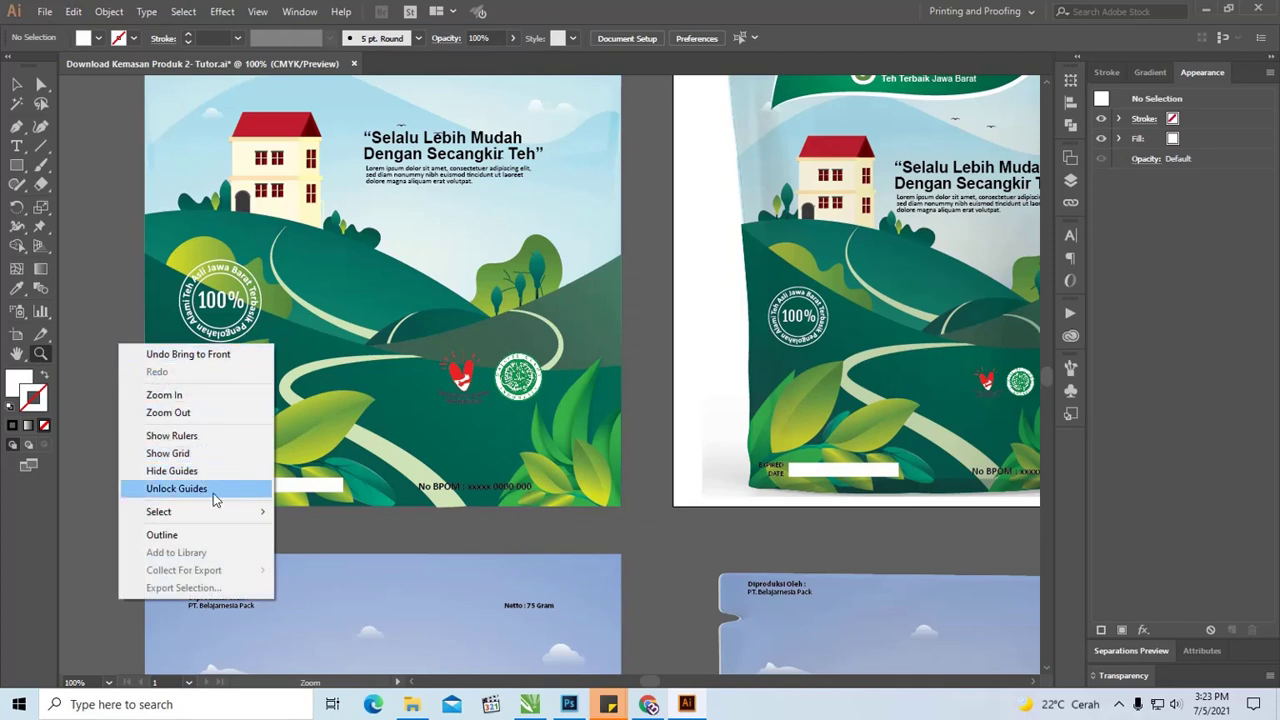
{"action": "left_click", "coordinate": [203, 413]}
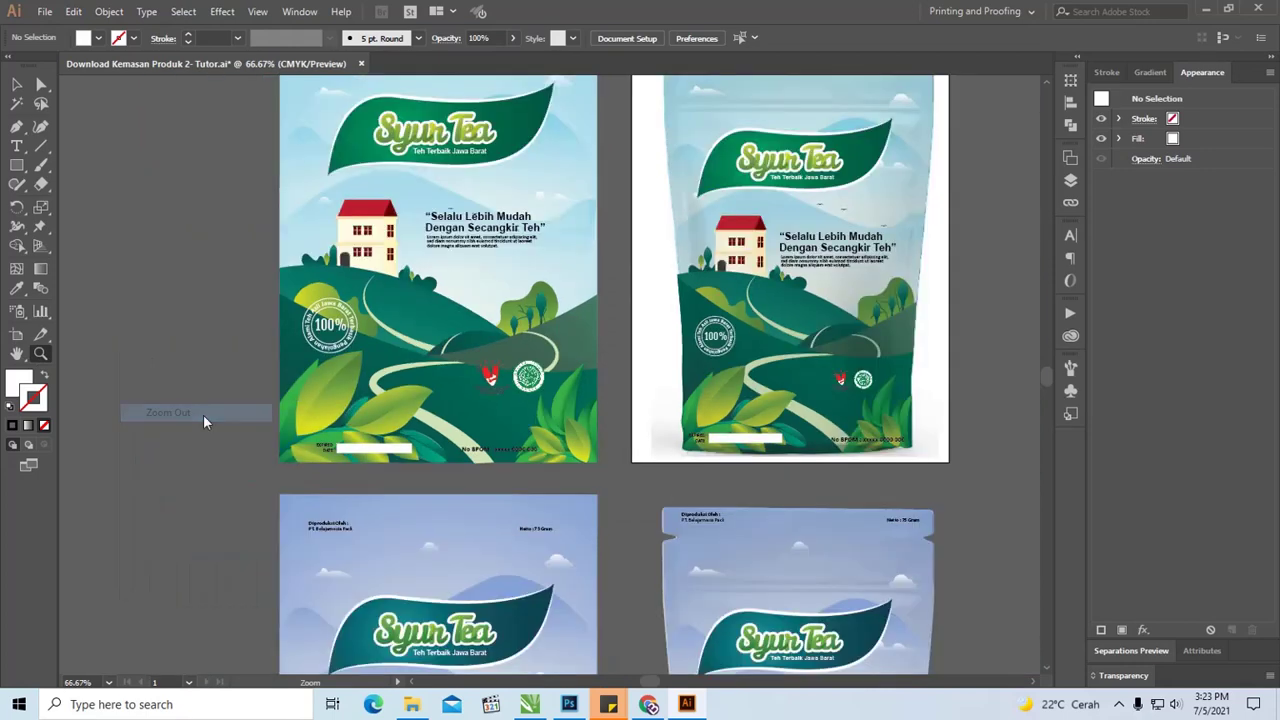
{"action": "left_click", "coordinate": [17, 84]}
Select the pouch mockup group and ungroup it
{"action": "left_click_drag", "start_coordinate": [607, 274], "coordinate": [408, 371]}
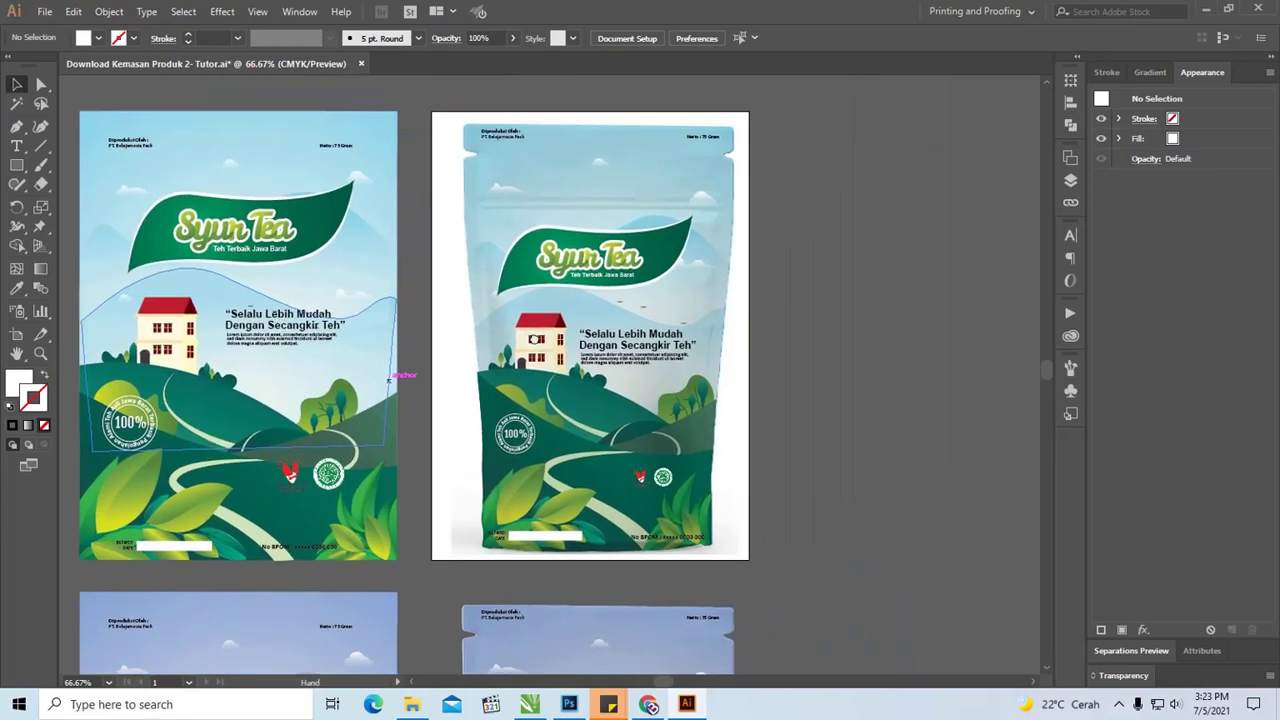
{"action": "left_click", "coordinate": [548, 221]}
{"action": "left_click_drag", "start_coordinate": [548, 221], "coordinate": [567, 218]}
{"action": "right_click", "coordinate": [566, 221]}
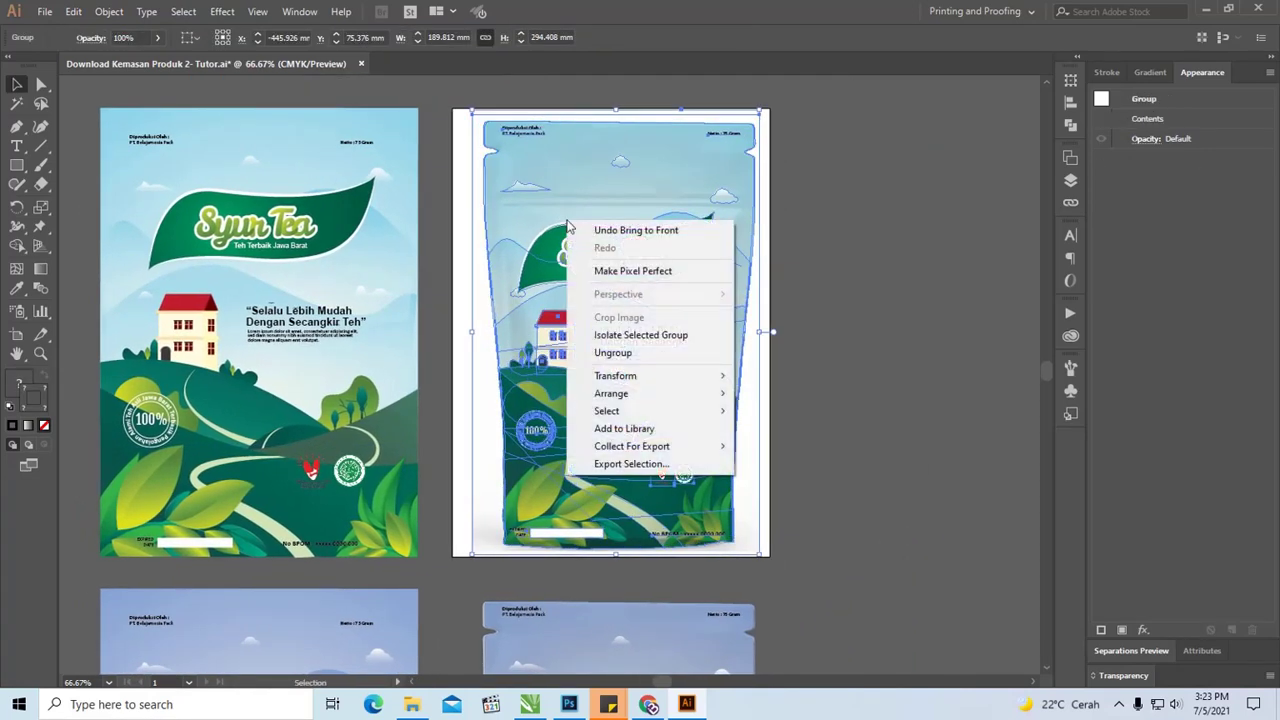
{"action": "left_click", "coordinate": [650, 360]}
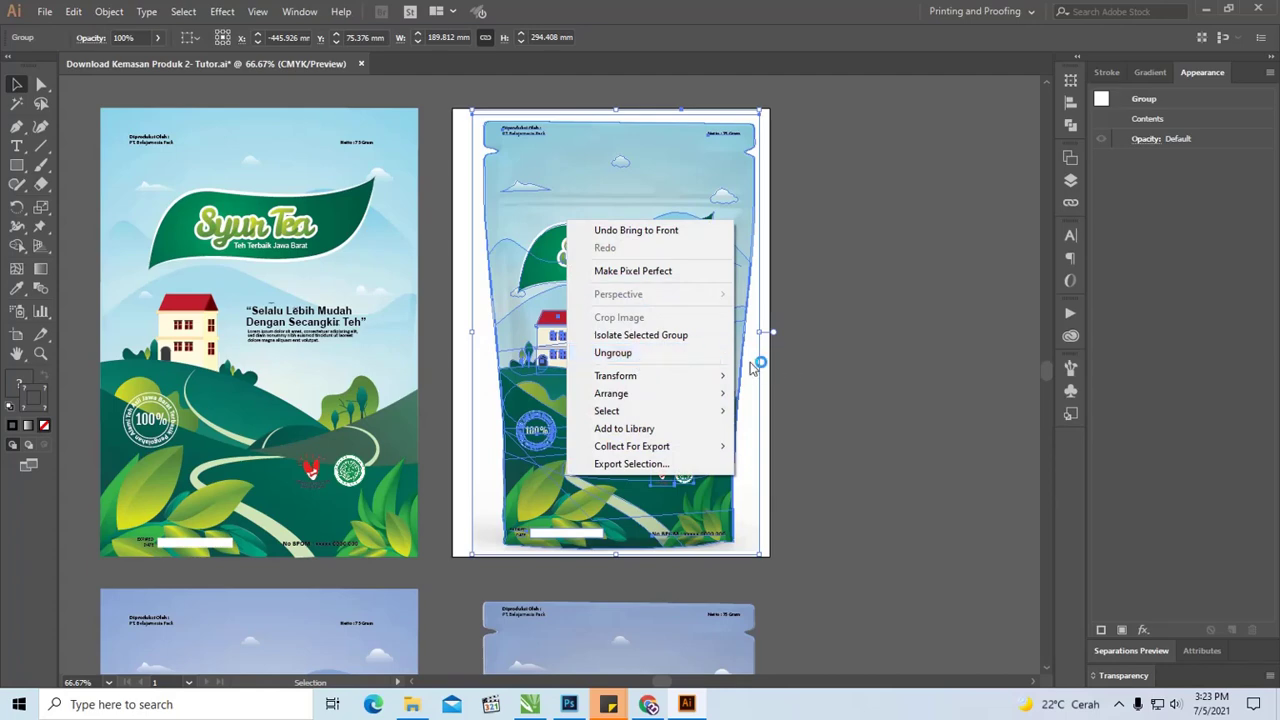
Move the blank white pouch to the right and select the middle artboard's background path
{"action": "left_click", "coordinate": [846, 360]}
{"action": "left_click_drag", "start_coordinate": [677, 197], "coordinate": [882, 238]}
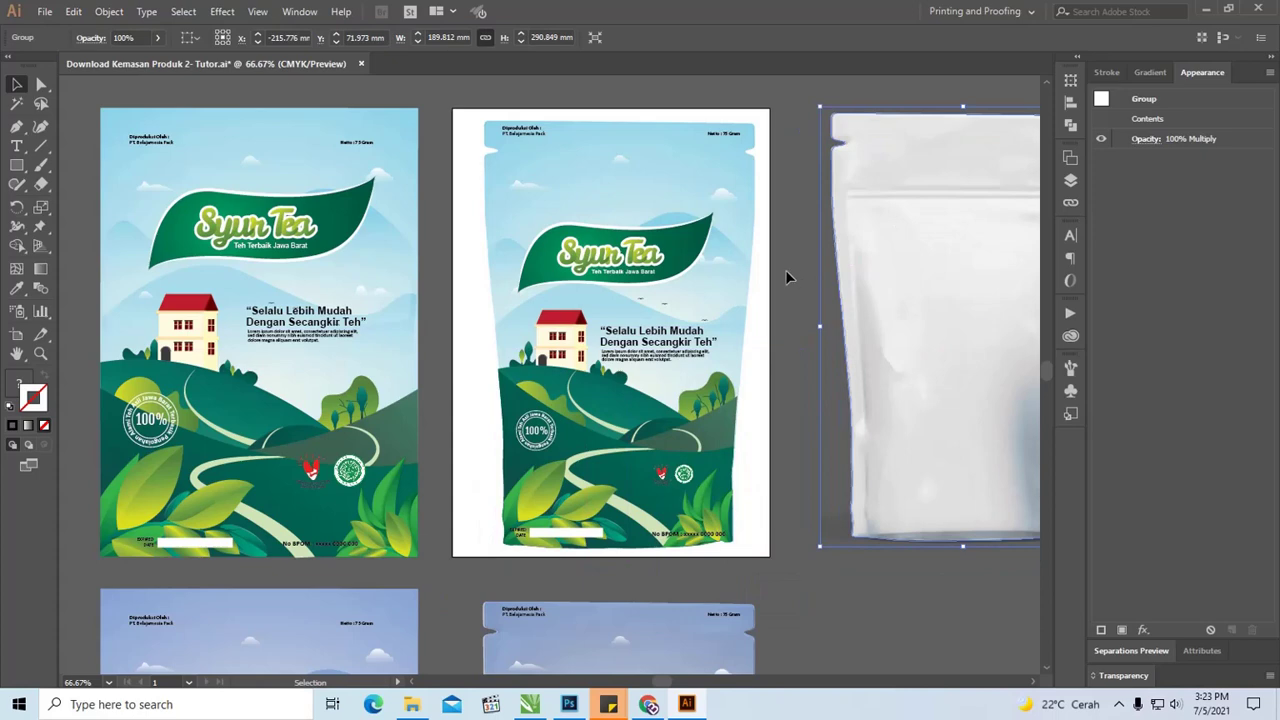
{"action": "left_click_drag", "start_coordinate": [849, 277], "coordinate": [813, 247]}
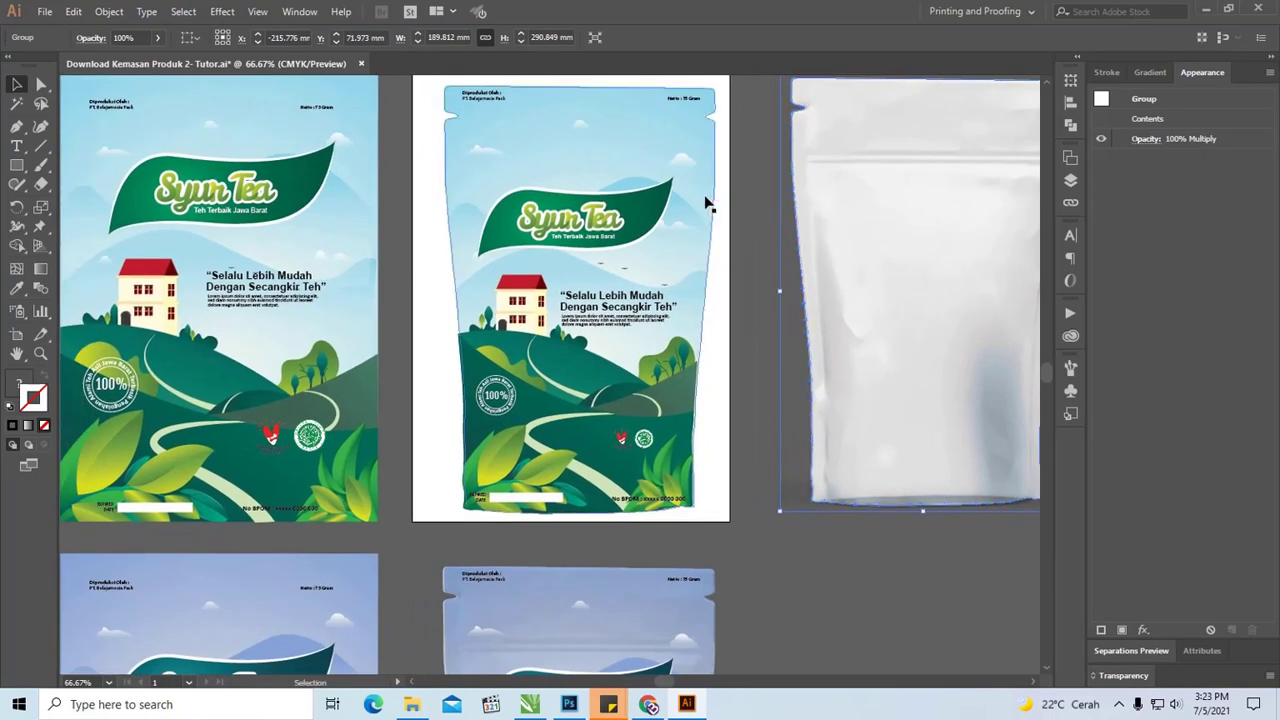
{"action": "left_click", "coordinate": [700, 201]}
{"action": "right_click", "coordinate": [697, 203]}
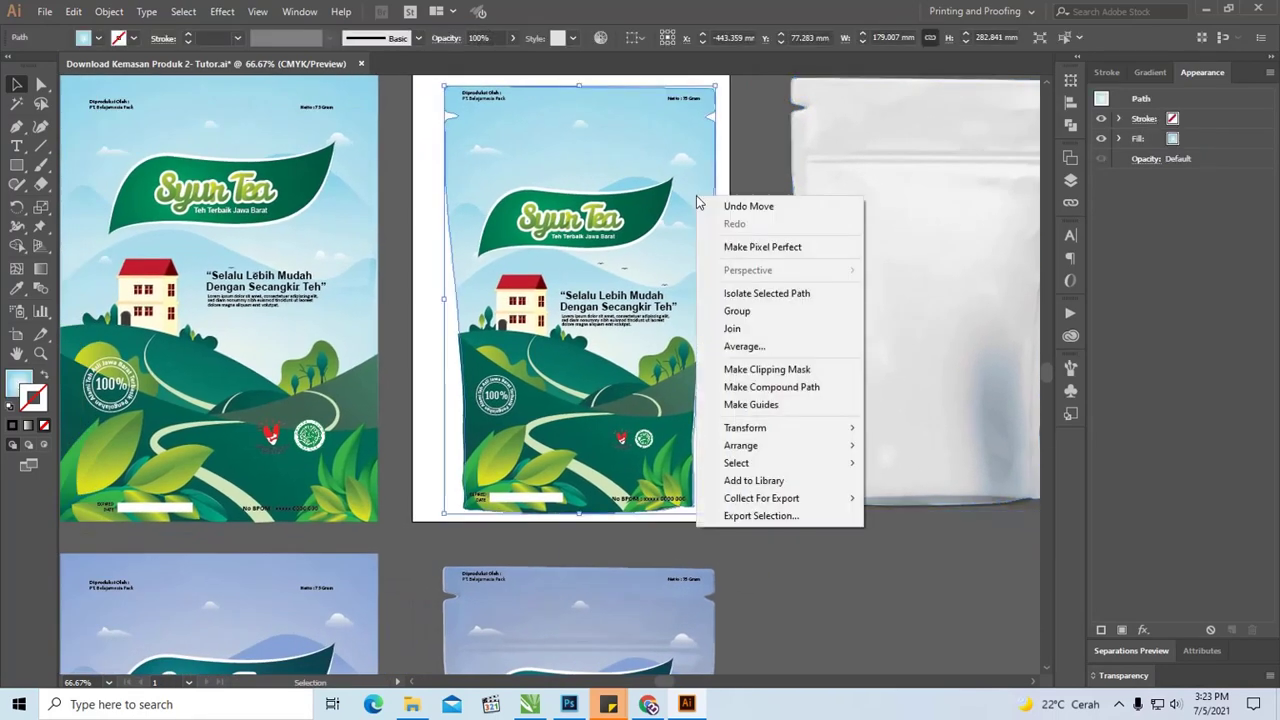
Isolate the pouch-shaped background path, inspect its anchor points, and join its open ends
{"action": "left_click", "coordinate": [789, 293]}
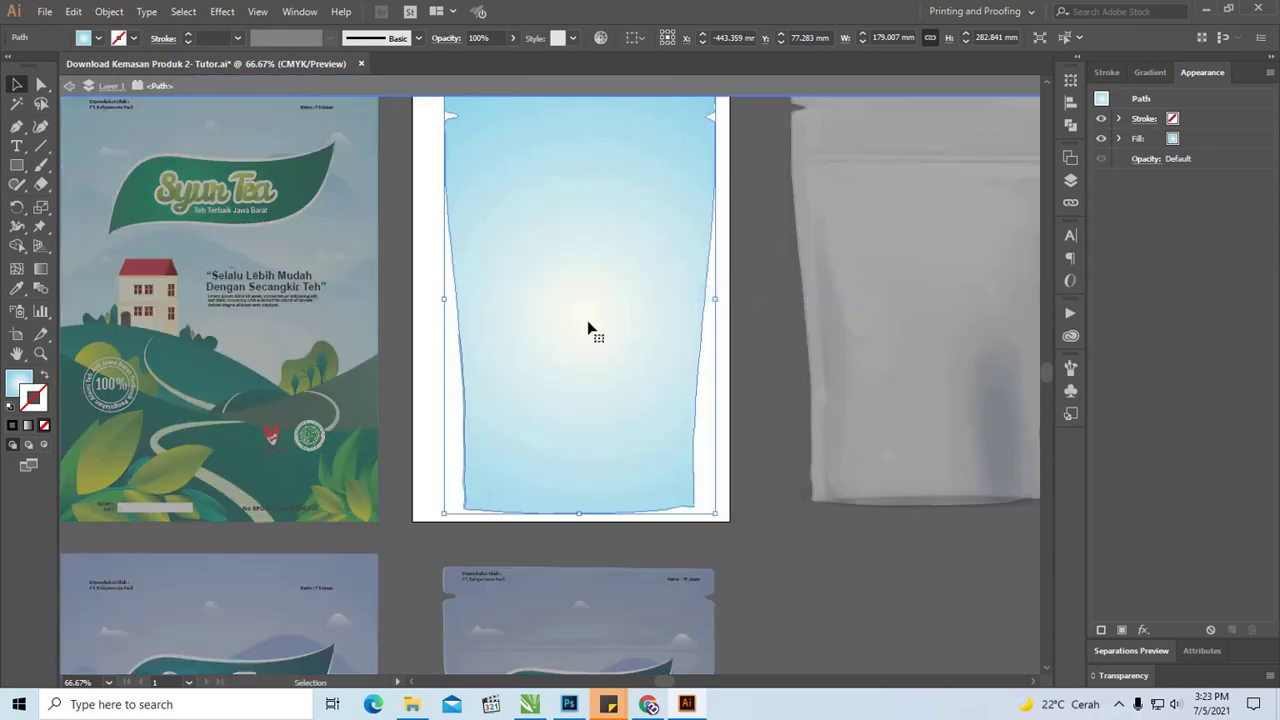
{"action": "scroll", "coordinate": [646, 366], "scroll_direction": "up", "scroll_amount": 2}
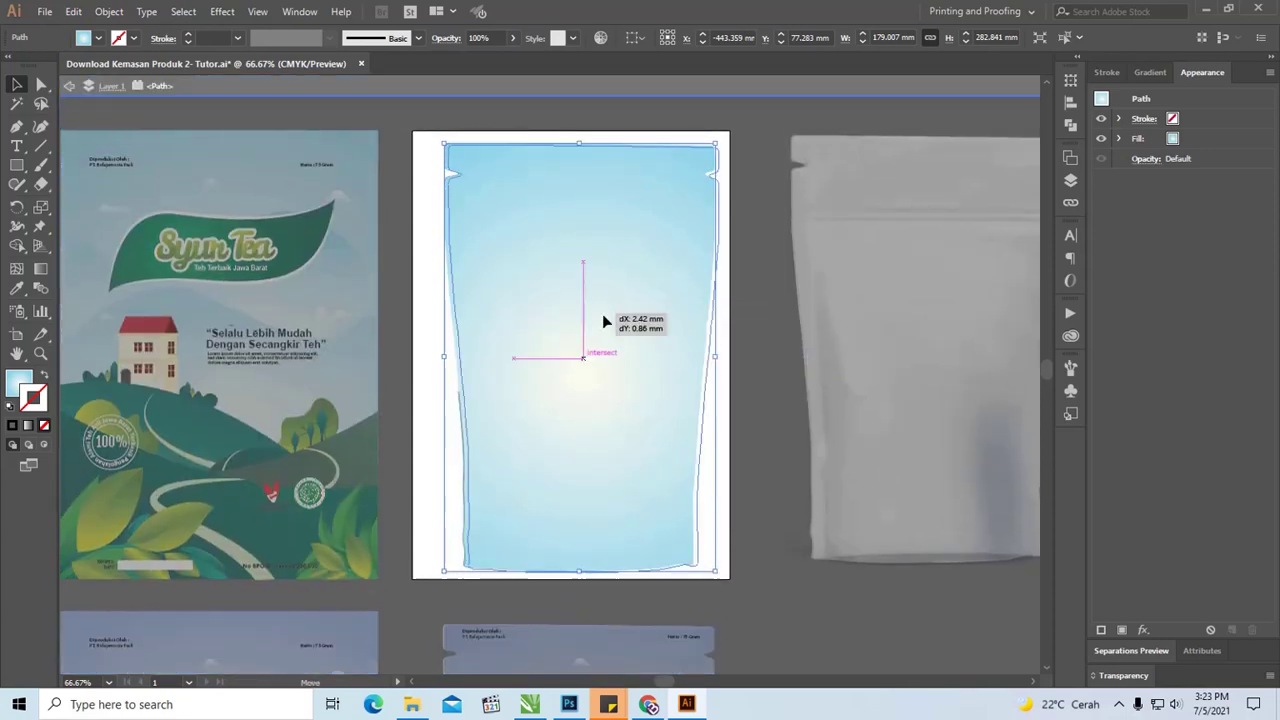
{"action": "key", "text": "a"}
{"action": "left_click", "coordinate": [649, 321]}
{"action": "key", "text": "v"}
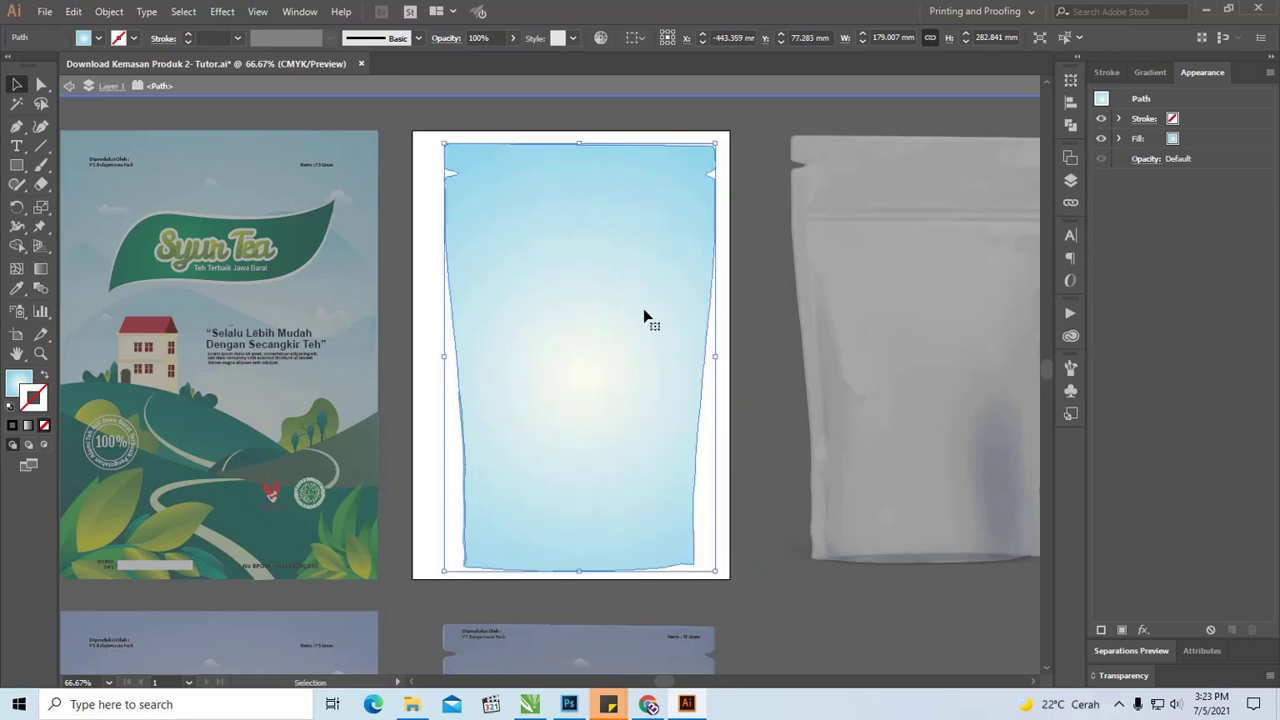
{"action": "right_click", "coordinate": [630, 293]}
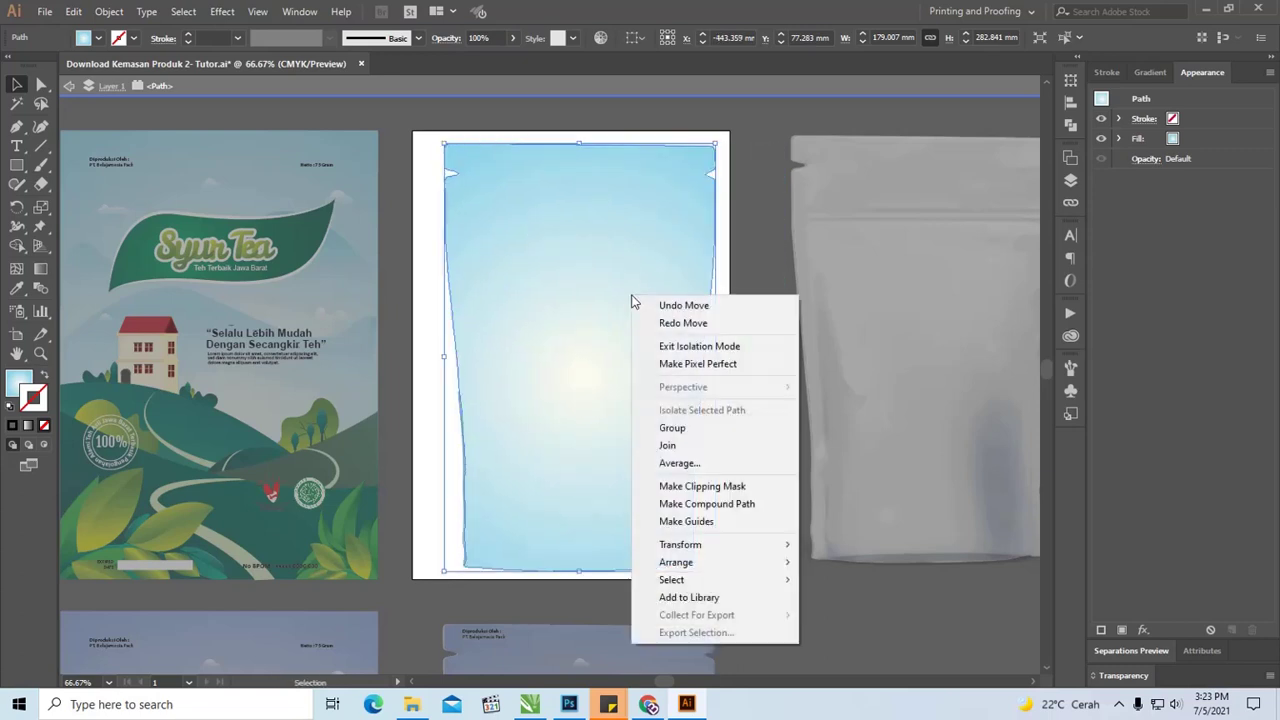
{"action": "left_click", "coordinate": [680, 443]}
Move the blue pouch shape onto the white pouch and exit isolation to view the clipped artwork
{"action": "key", "text": "ctrl"}
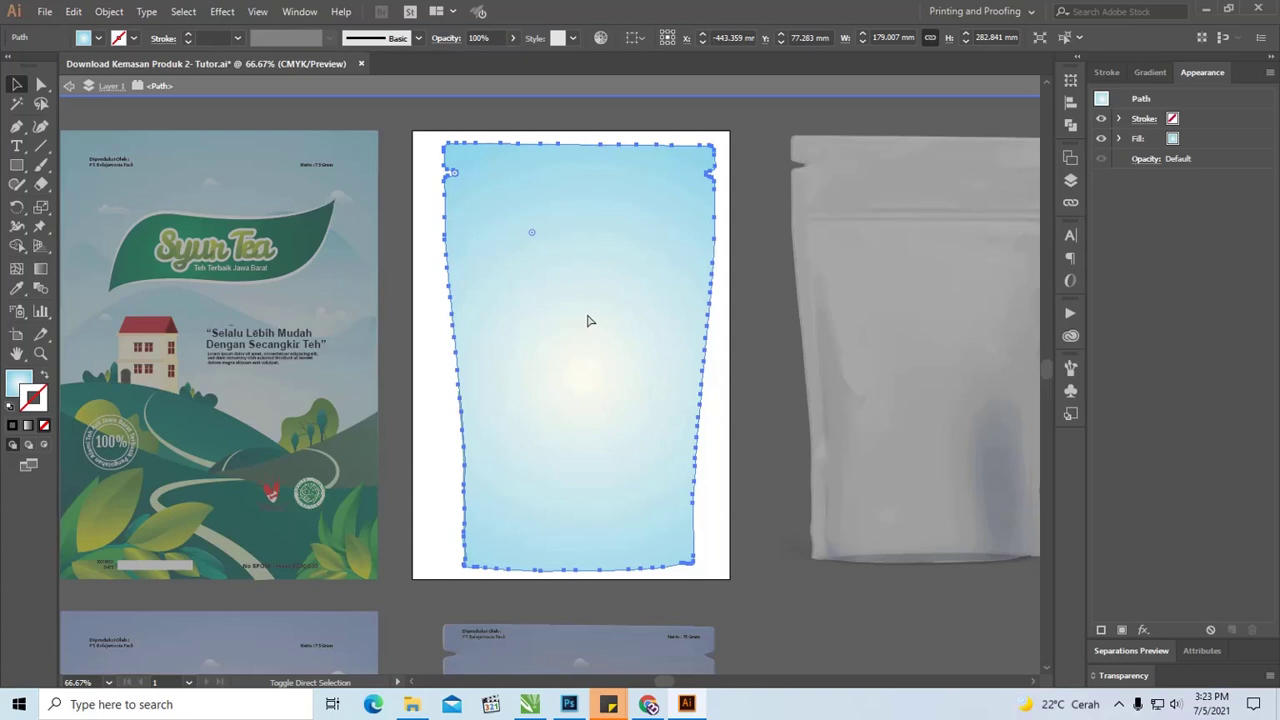
{"action": "left_click_drag", "start_coordinate": [590, 317], "coordinate": [885, 316]}
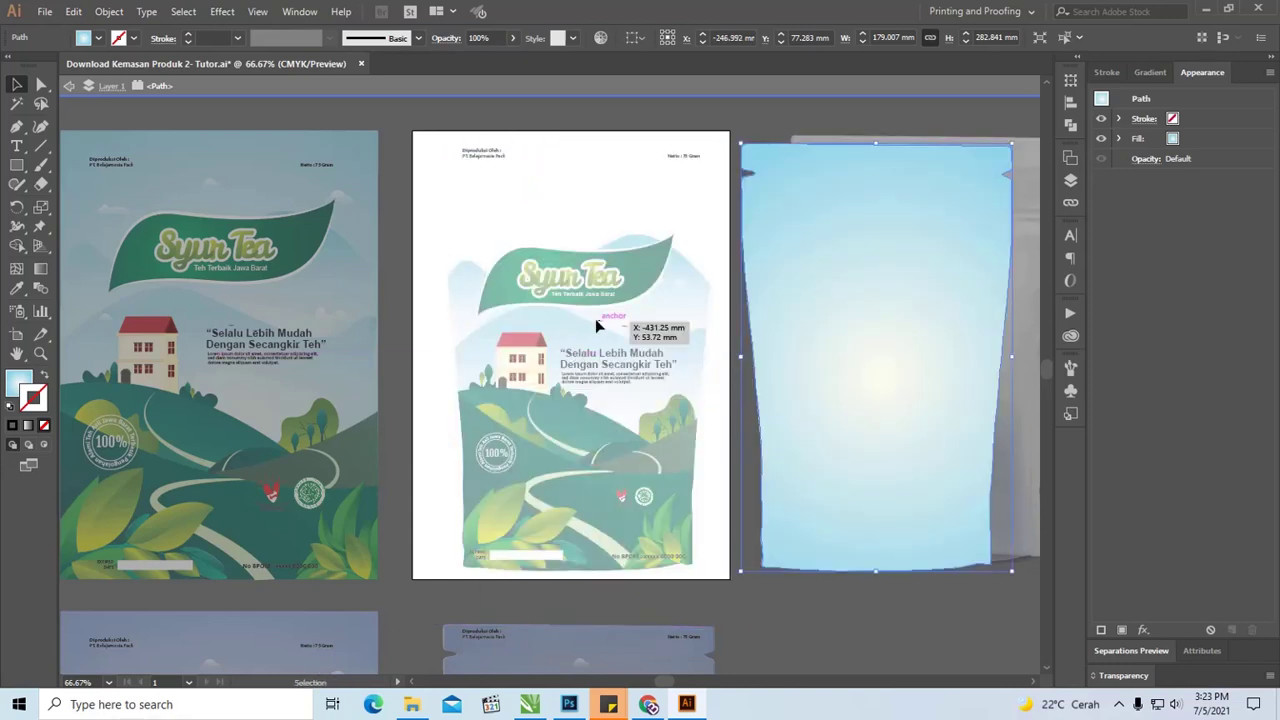
{"action": "double_click", "coordinate": [595, 318]}
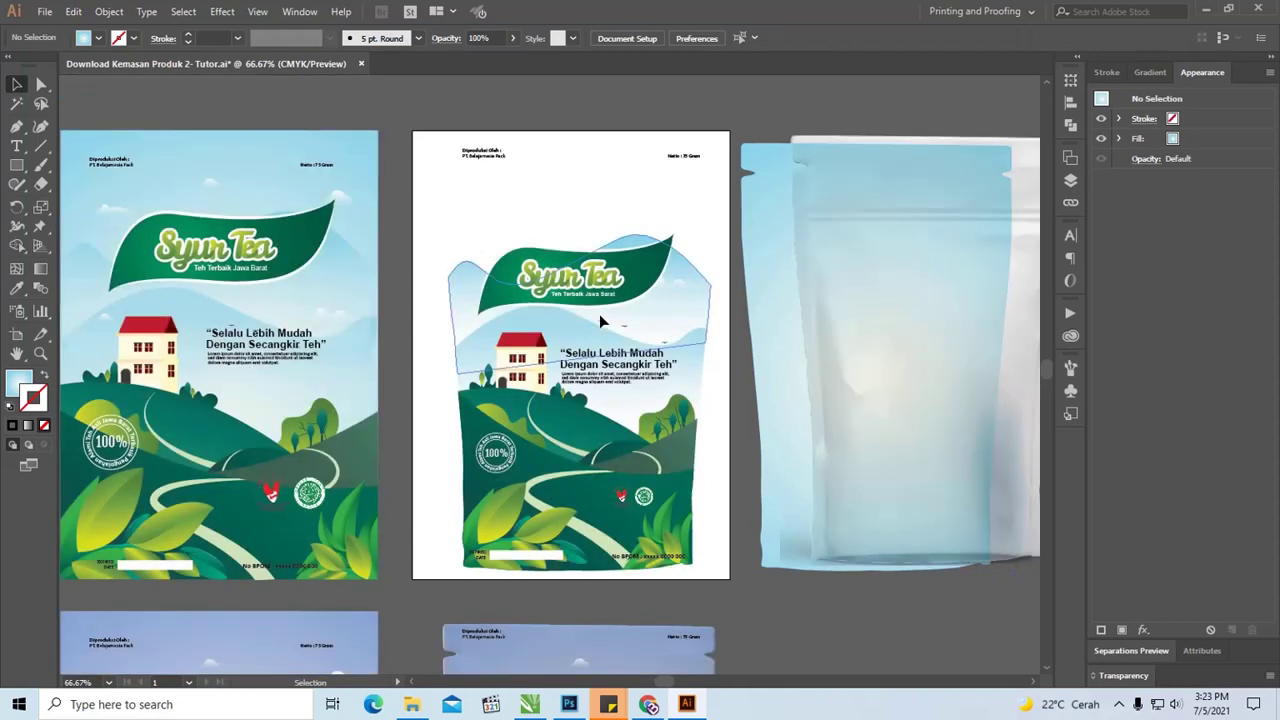
{"action": "key", "text": "a"}
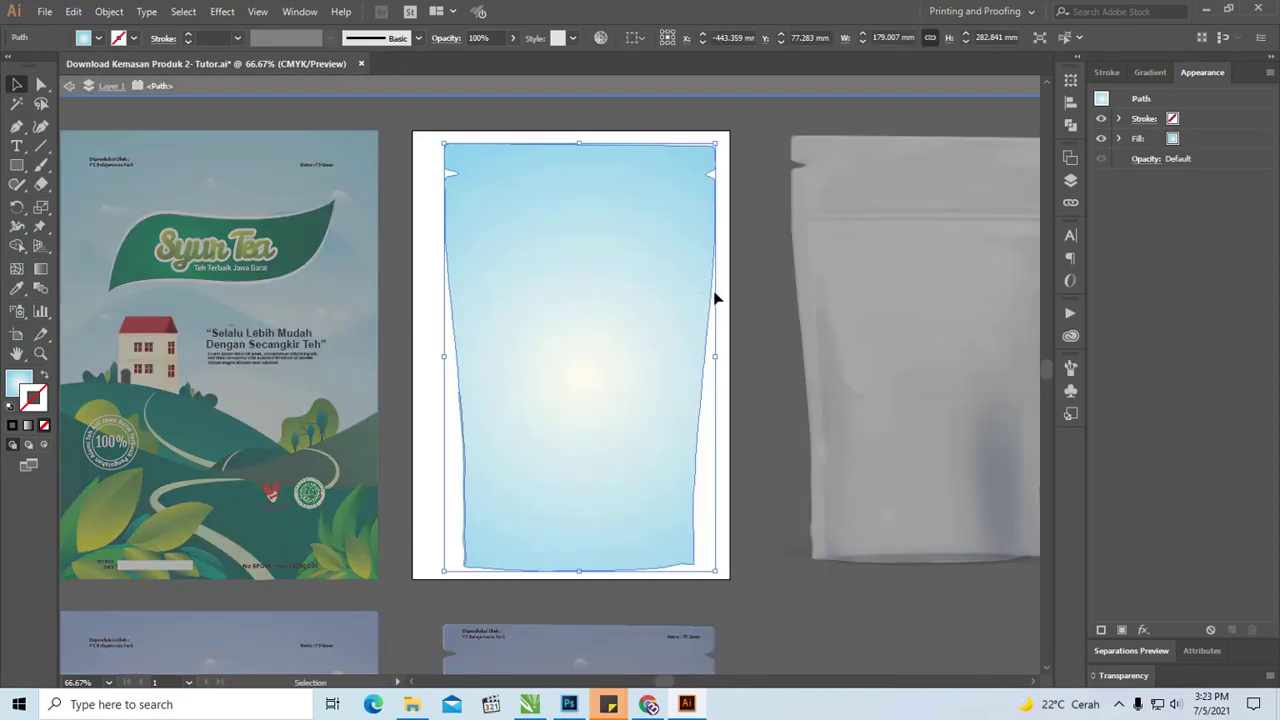
{"action": "double_click", "coordinate": [745, 276]}
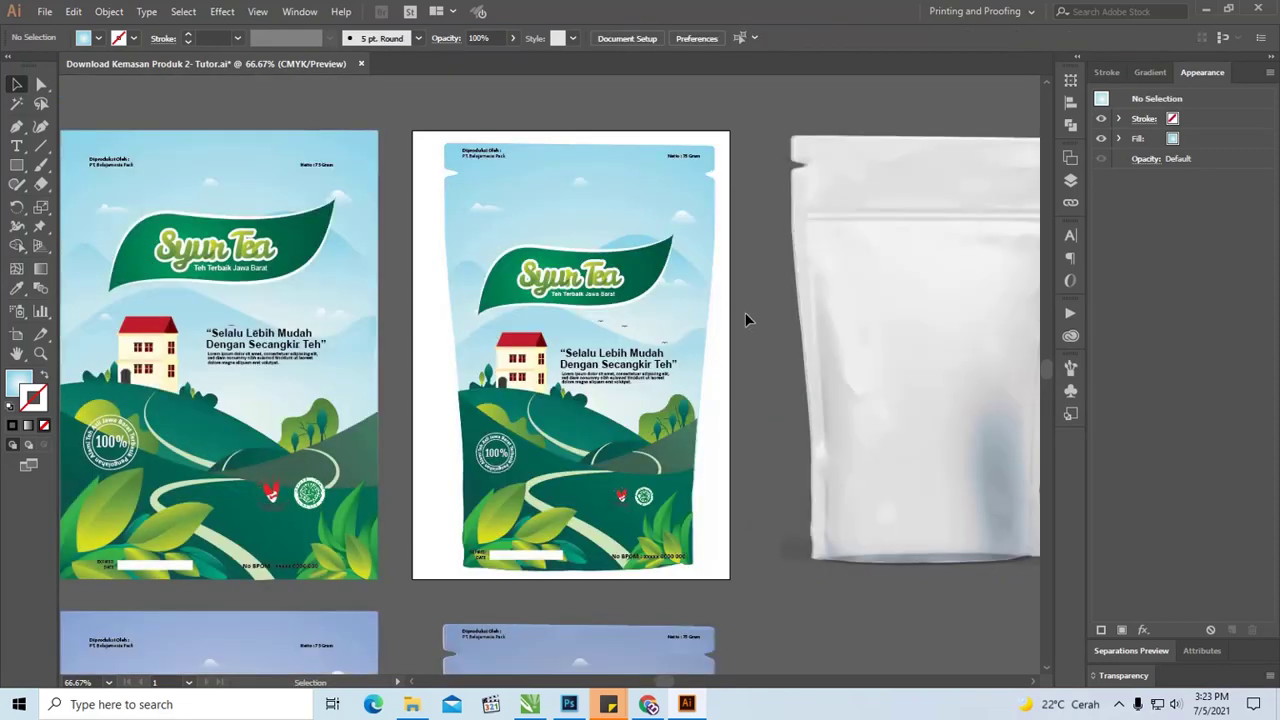
Move the white pouch mockup left over the artwork and confirm its Multiply opacity setting
{"action": "left_click", "coordinate": [870, 323]}
{"action": "left_click_drag", "start_coordinate": [882, 309], "coordinate": [795, 328]}
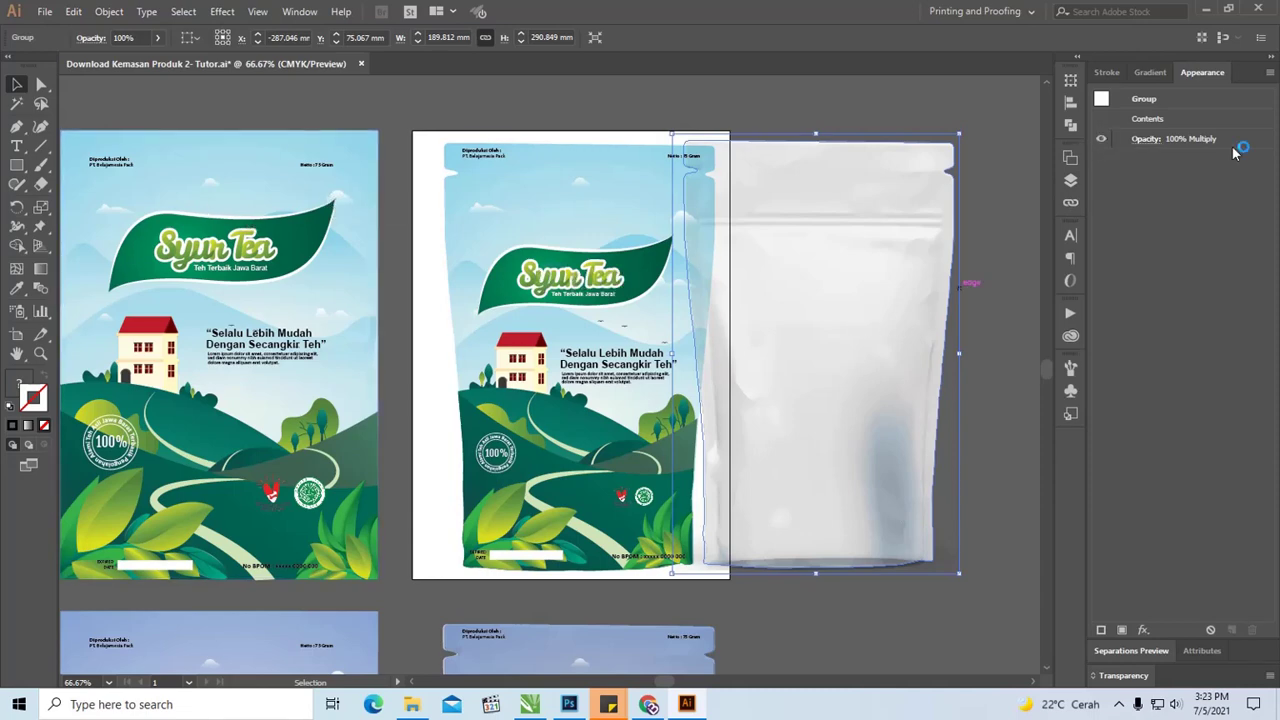
{"action": "left_click", "coordinate": [1146, 140]}
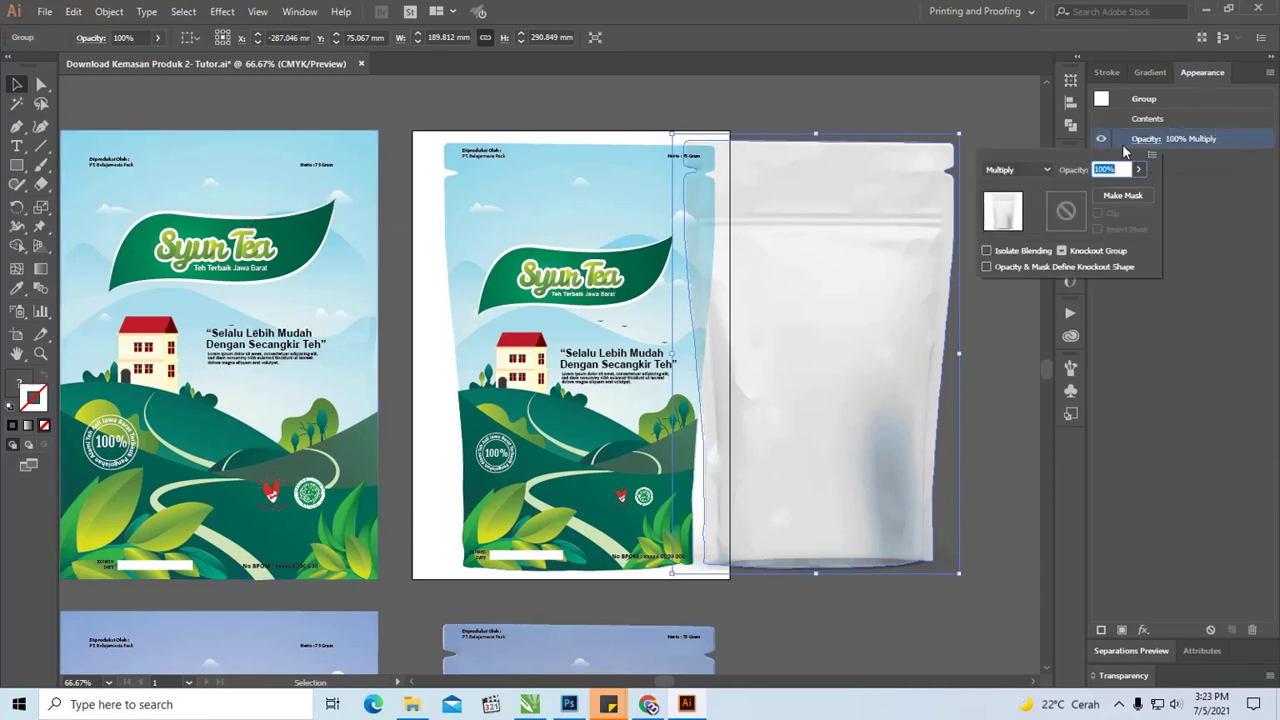
{"action": "left_click", "coordinate": [631, 108]}
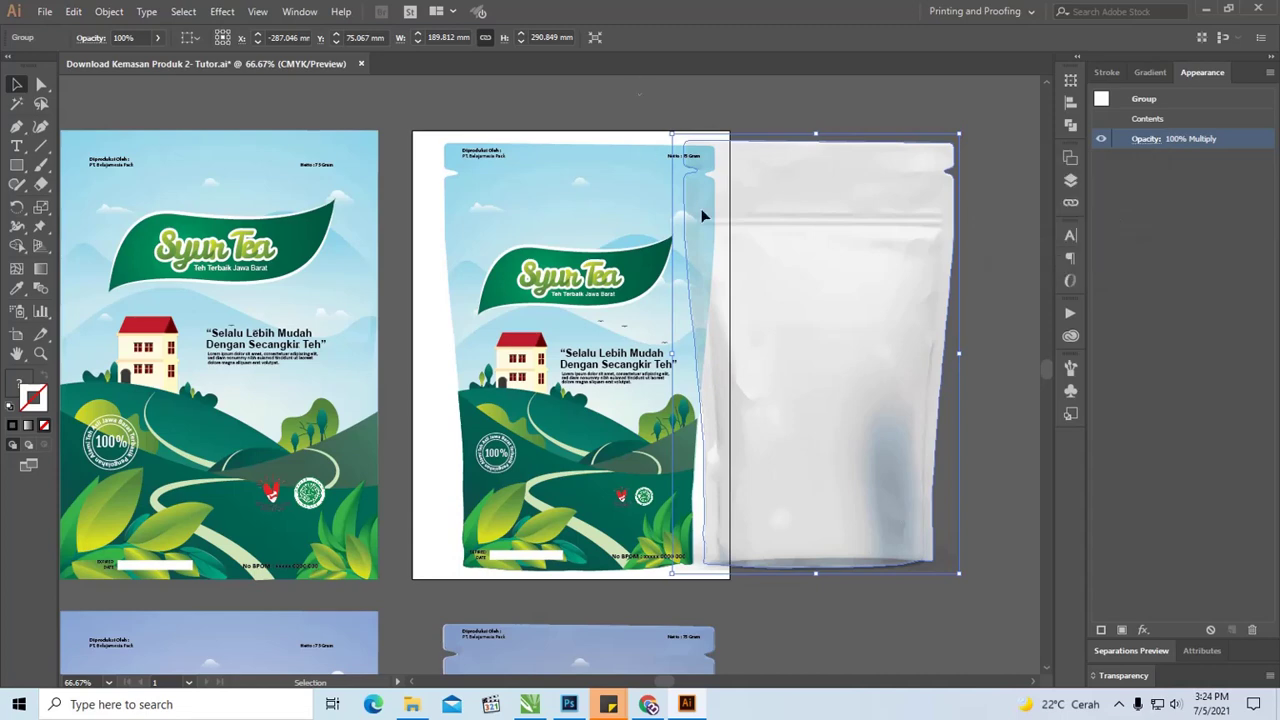
{"action": "left_click_drag", "start_coordinate": [674, 683], "coordinate": [648, 686]}
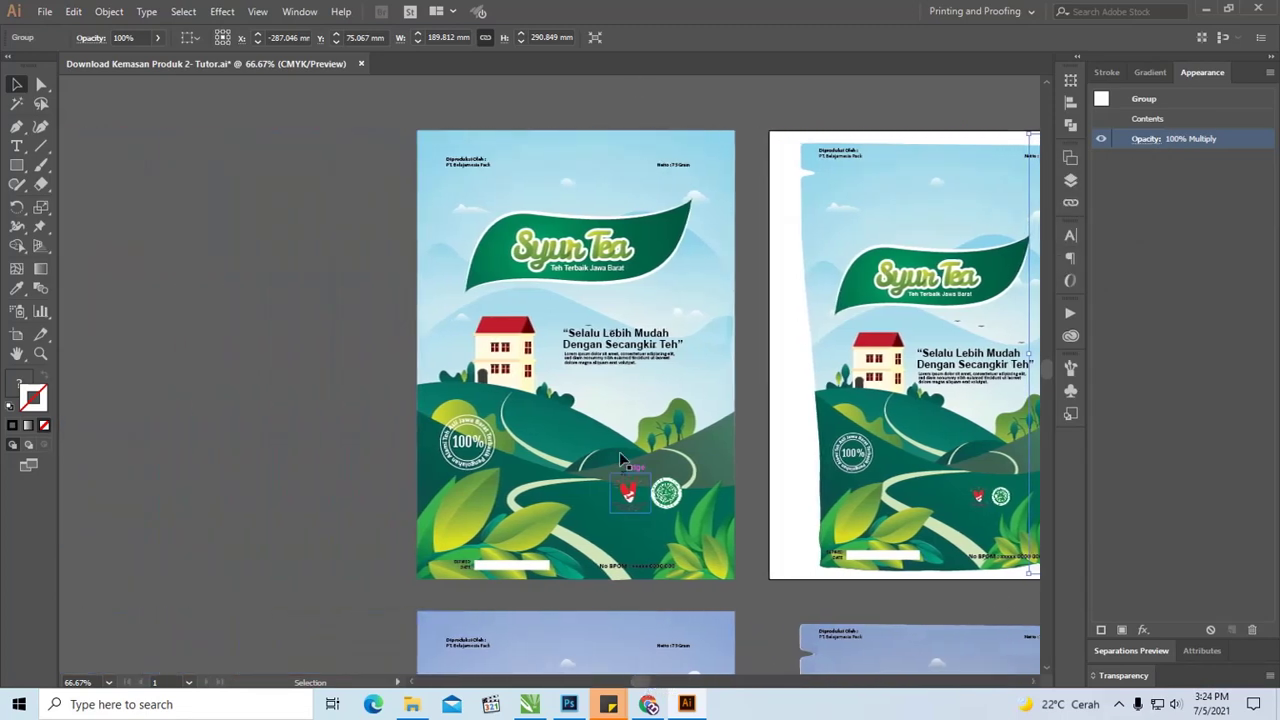
Ungroup the left label artwork and zoom in on the top of the label
{"action": "left_click", "coordinate": [608, 396]}
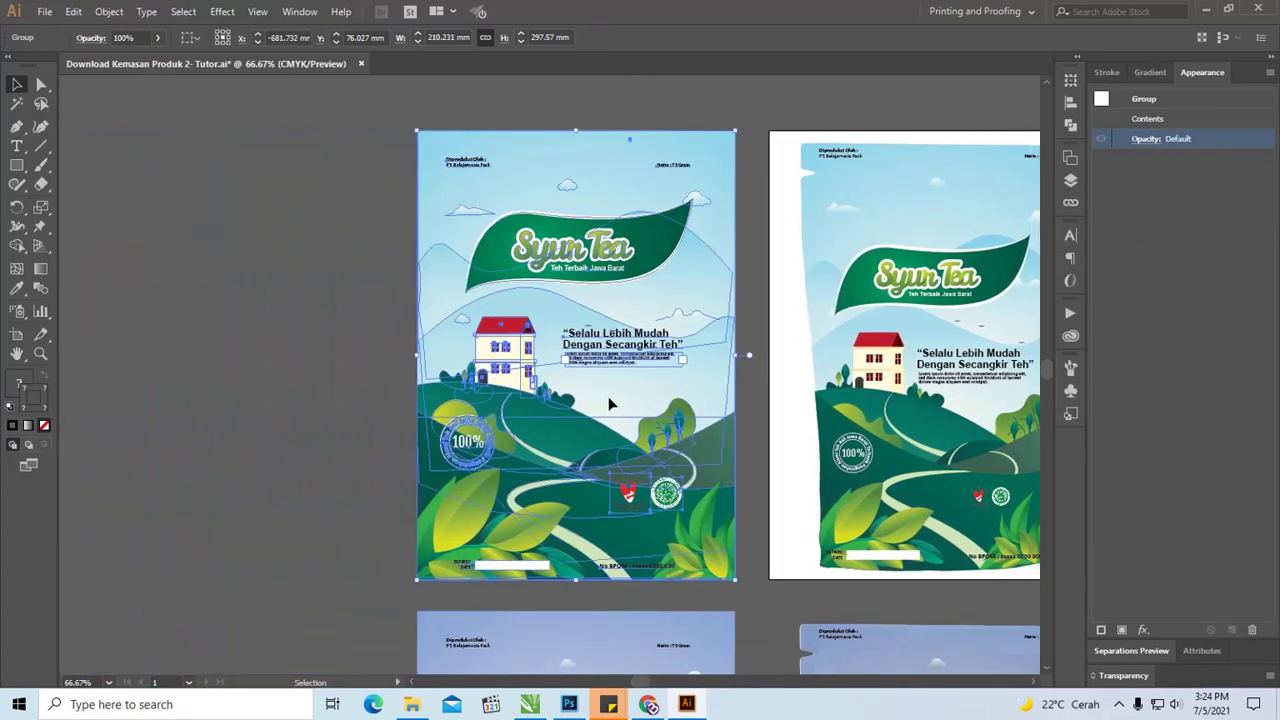
{"action": "right_click", "coordinate": [617, 303]}
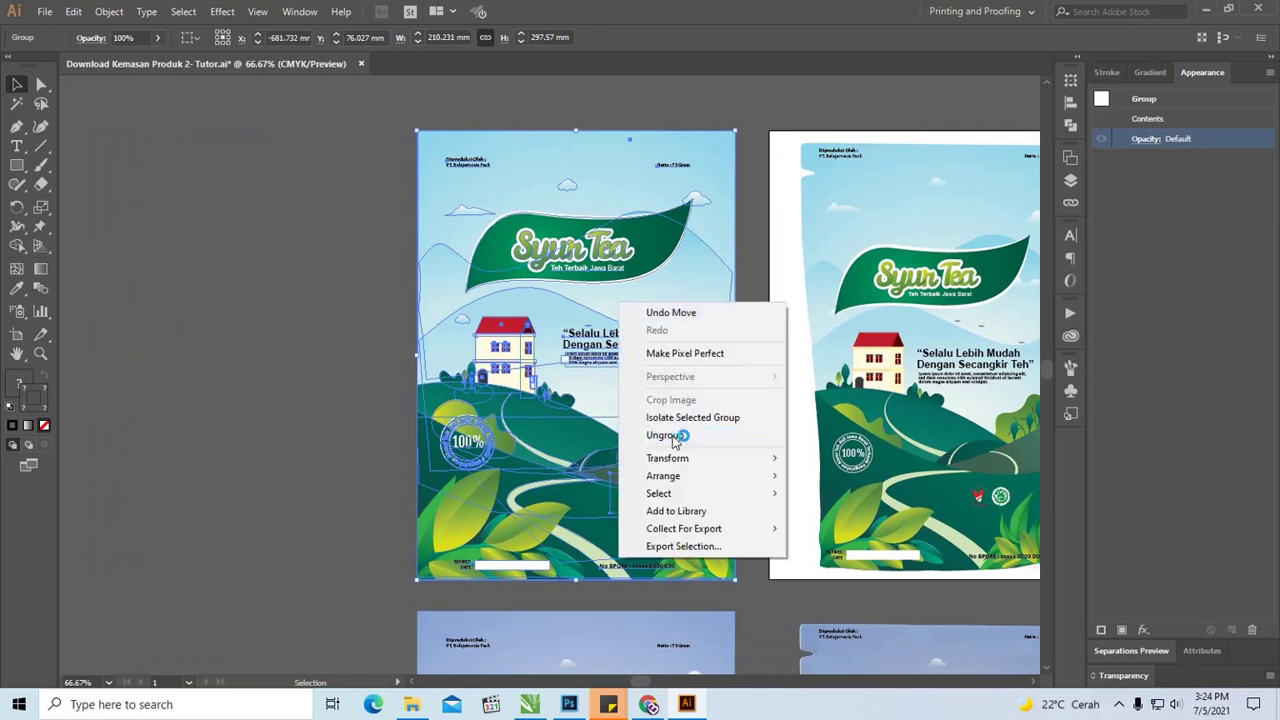
{"action": "left_click", "coordinate": [628, 433]}
{"action": "left_click", "coordinate": [345, 228]}
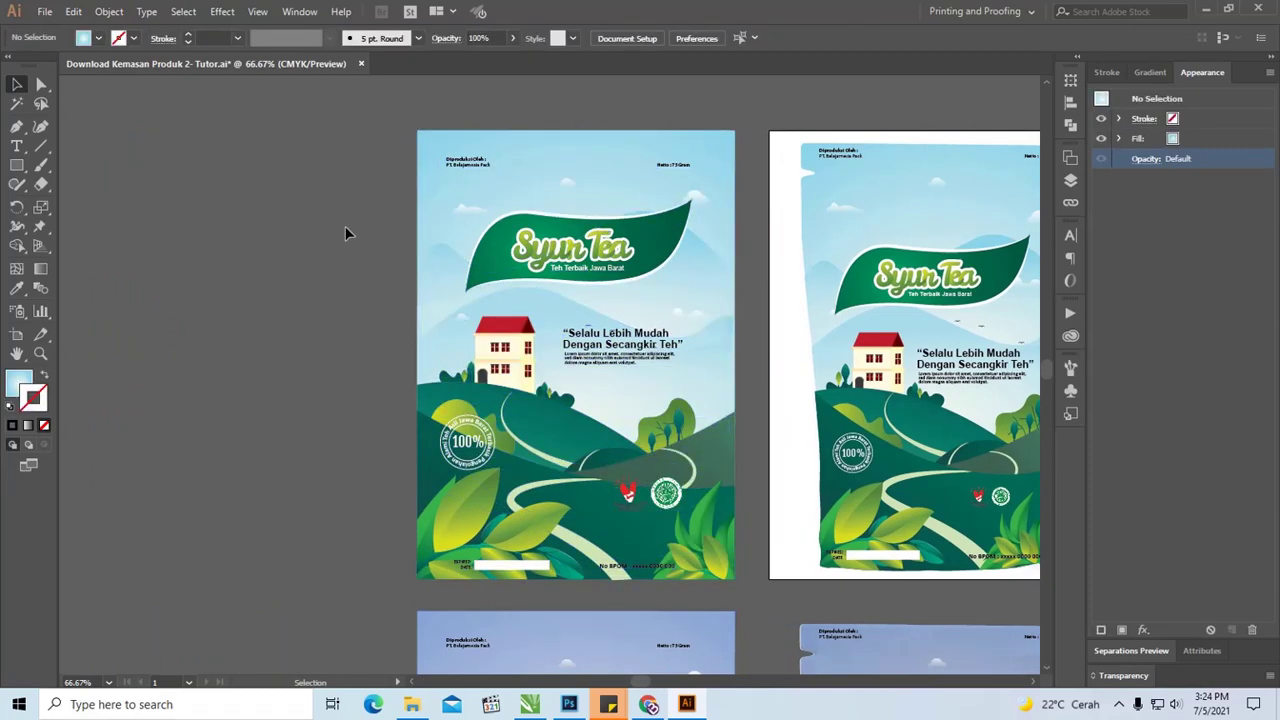
{"action": "key", "text": "z"}
{"action": "left_click", "coordinate": [447, 191]}
{"action": "scroll", "coordinate": [694, 257], "scroll_direction": "left", "scroll_amount": 3}
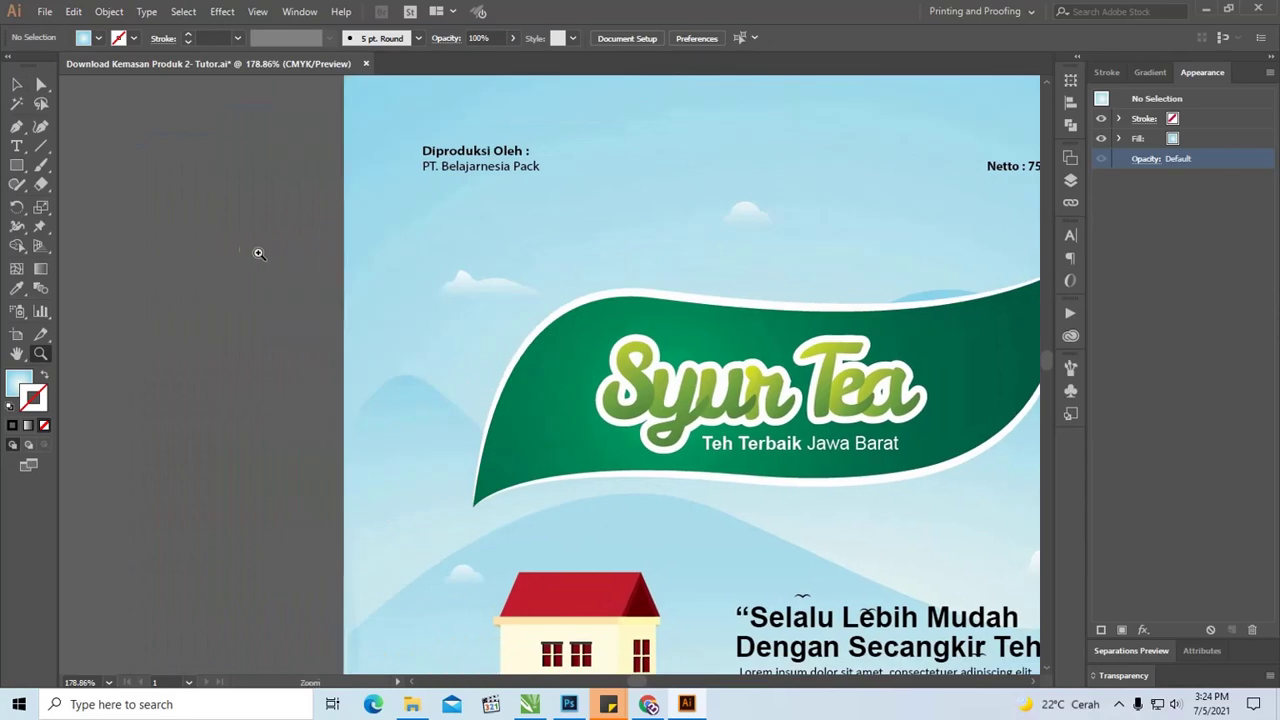
Inspect the small cloud's gradient, then select the green Syur Tea banner and nudge it up-left
{"action": "left_click", "coordinate": [17, 85]}
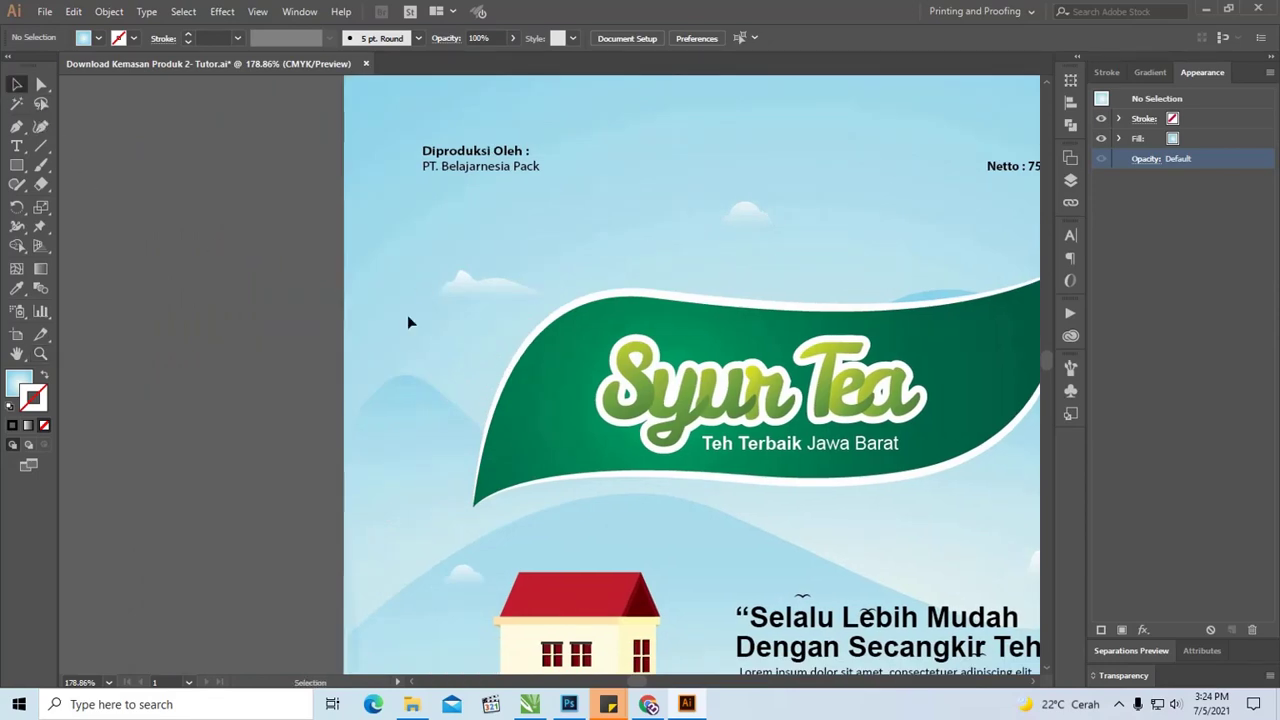
{"action": "left_click", "coordinate": [472, 294]}
{"action": "key", "text": "g"}
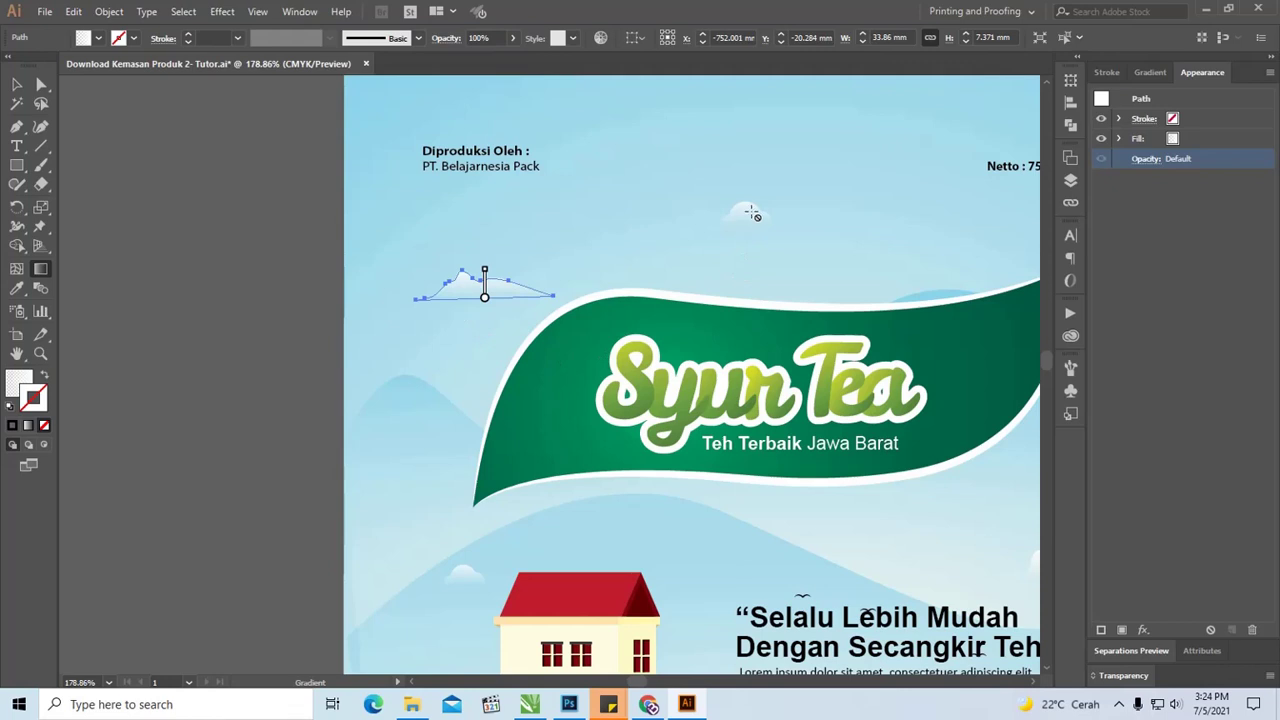
{"action": "key", "text": "v"}
{"action": "scroll", "coordinate": [752, 213], "scroll_direction": "down", "scroll_amount": 2}
{"action": "left_click", "coordinate": [700, 318]}
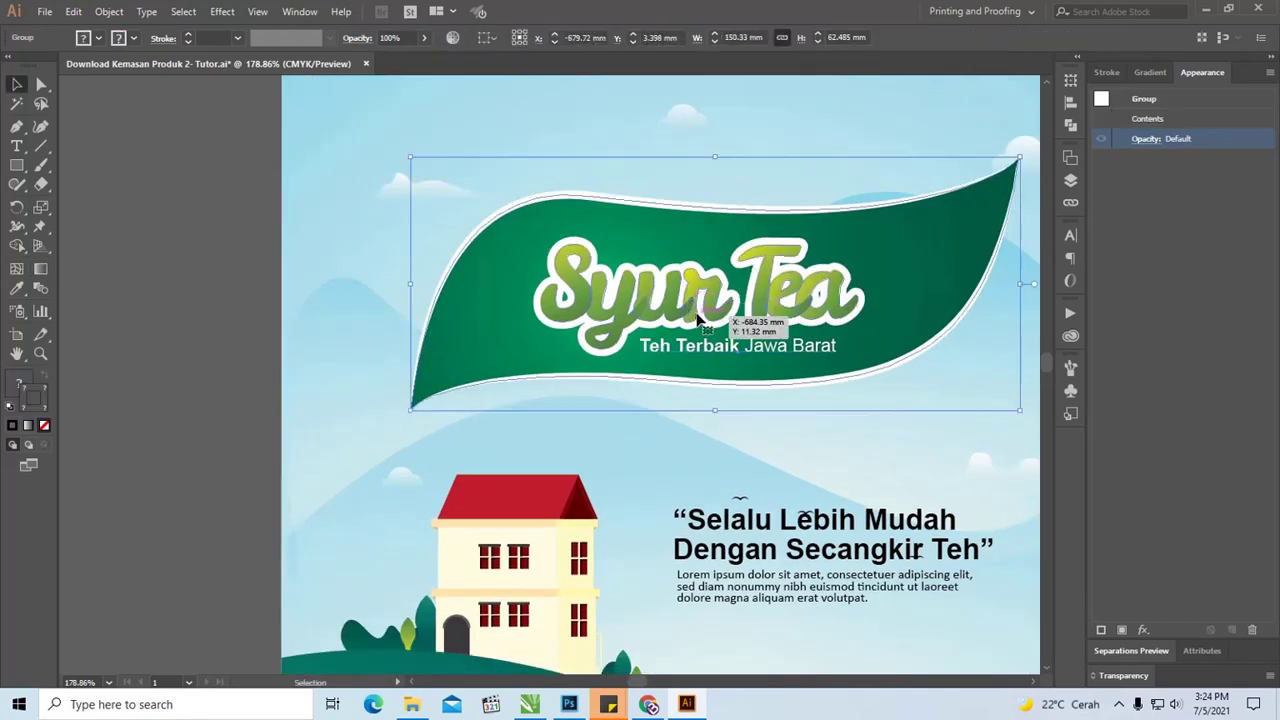
{"action": "left_click_drag", "start_coordinate": [698, 318], "coordinate": [686, 312]}
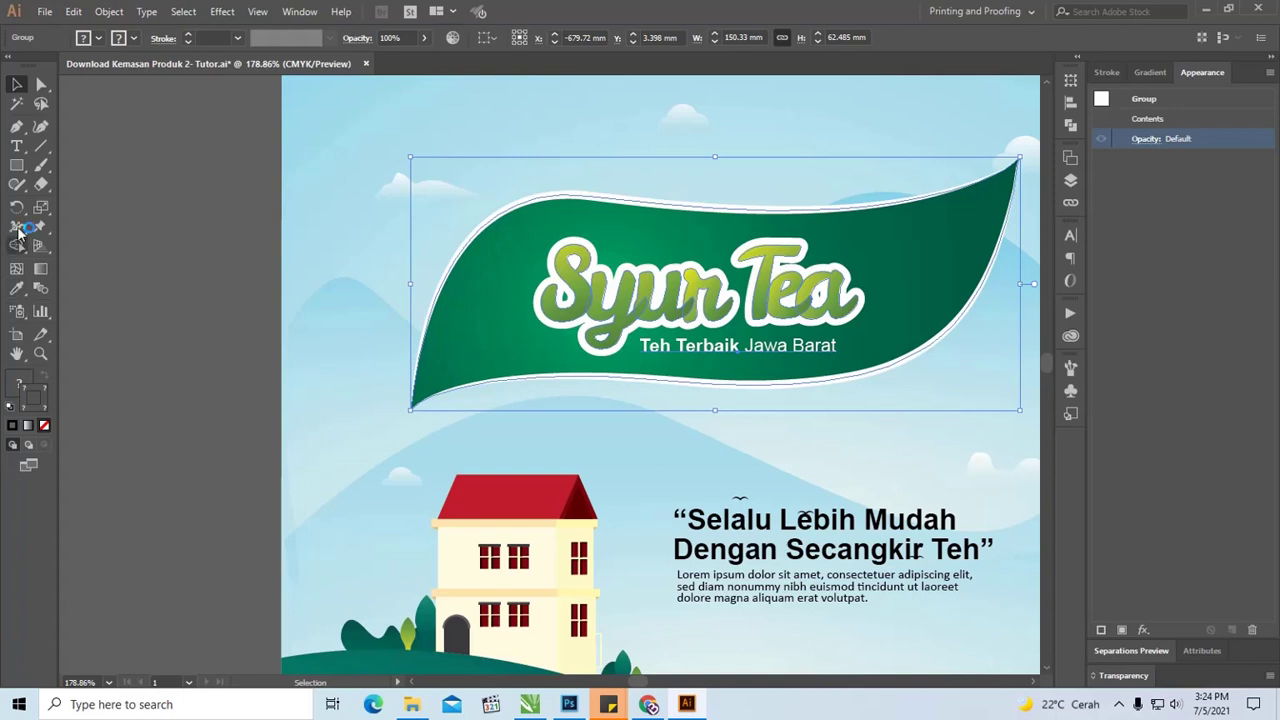
{"action": "left_click", "coordinate": [16, 146]}
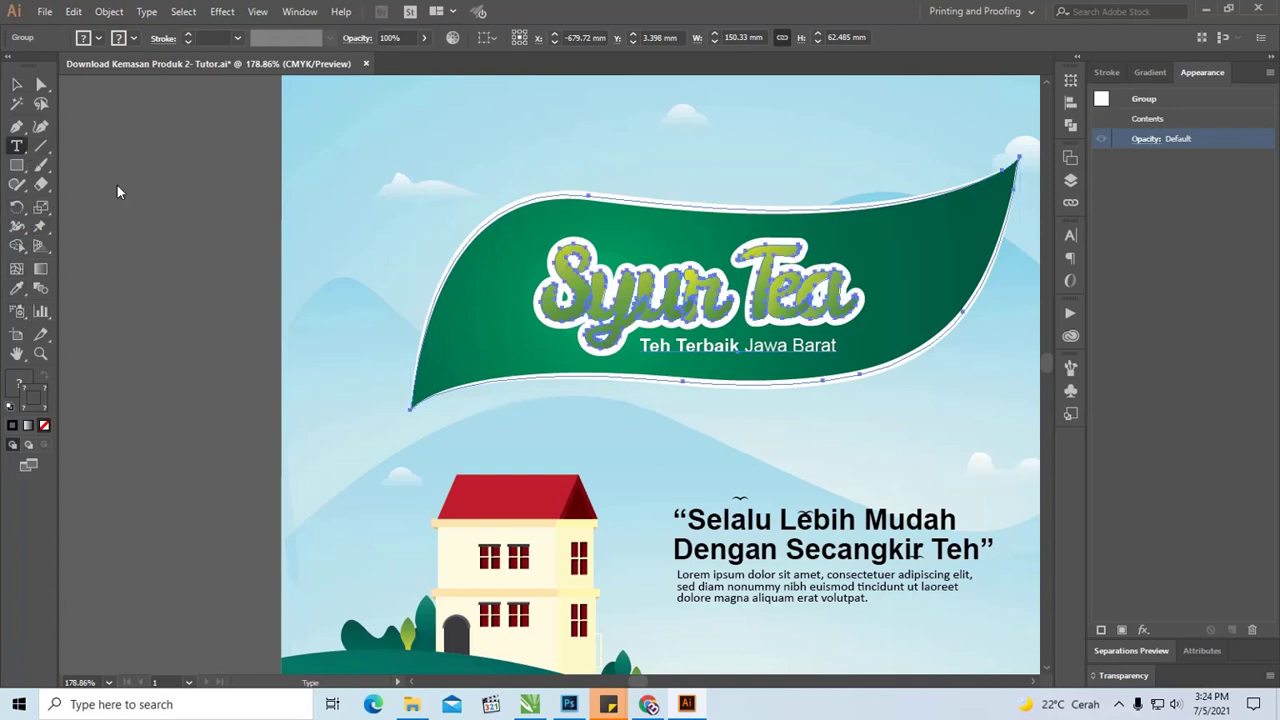
{"action": "left_click", "coordinate": [744, 521]}
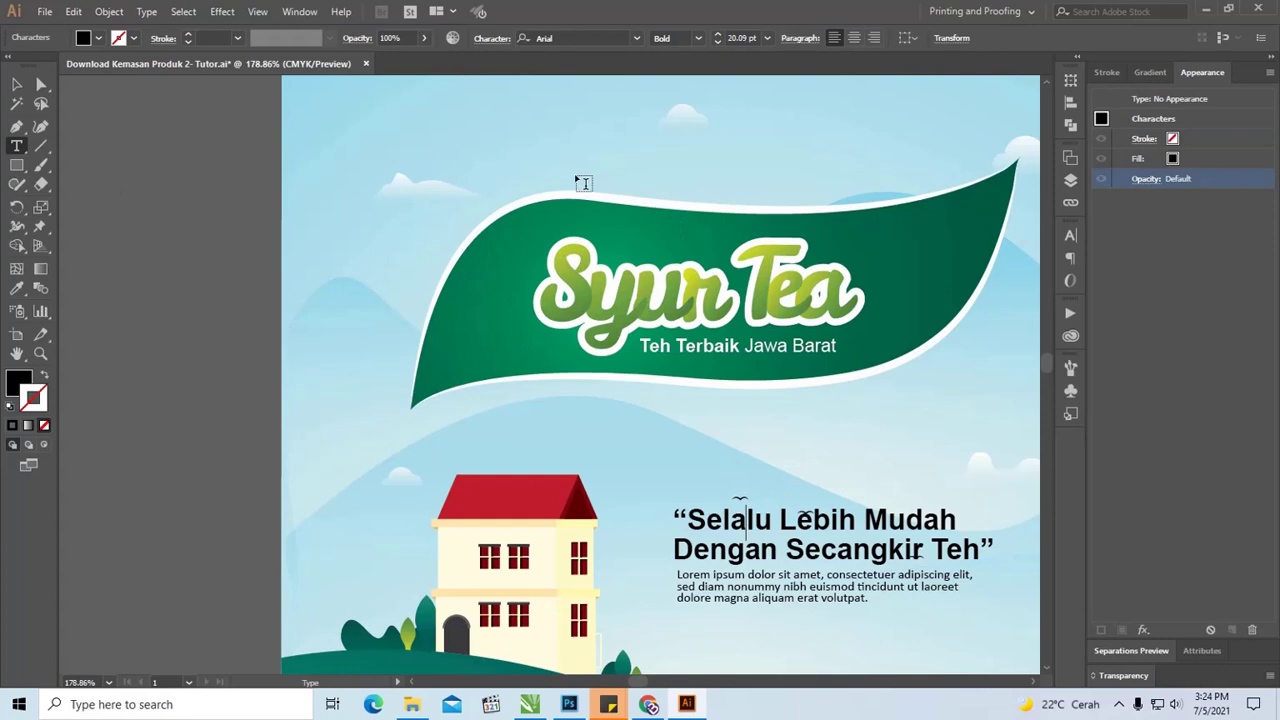
{"action": "left_click", "coordinate": [636, 38]}
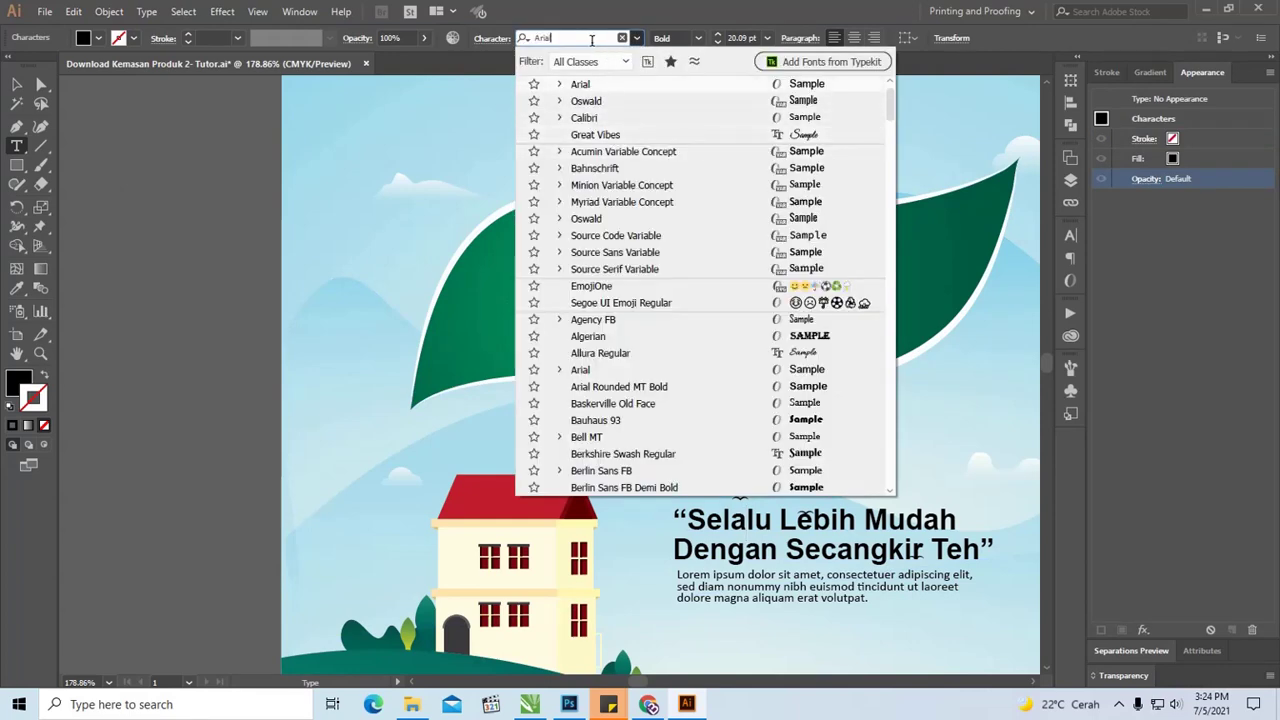
{"action": "type", "text": "l"}
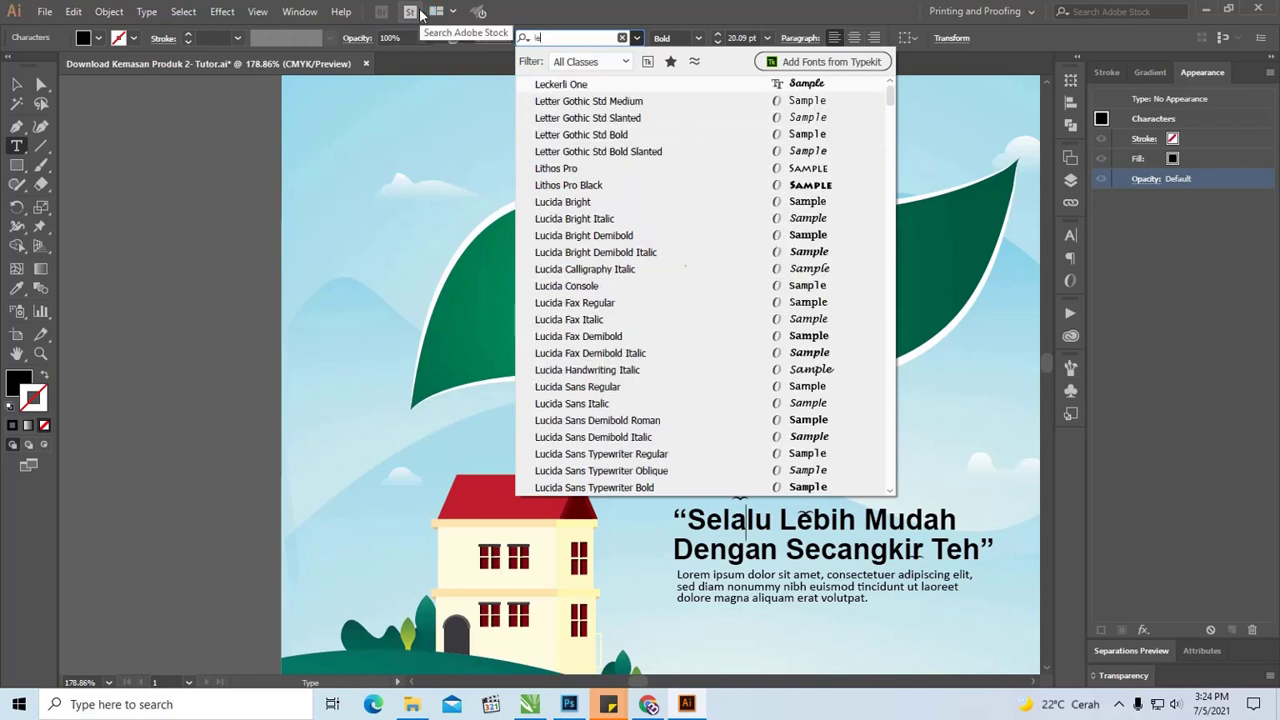
{"action": "type", "text": "e"}
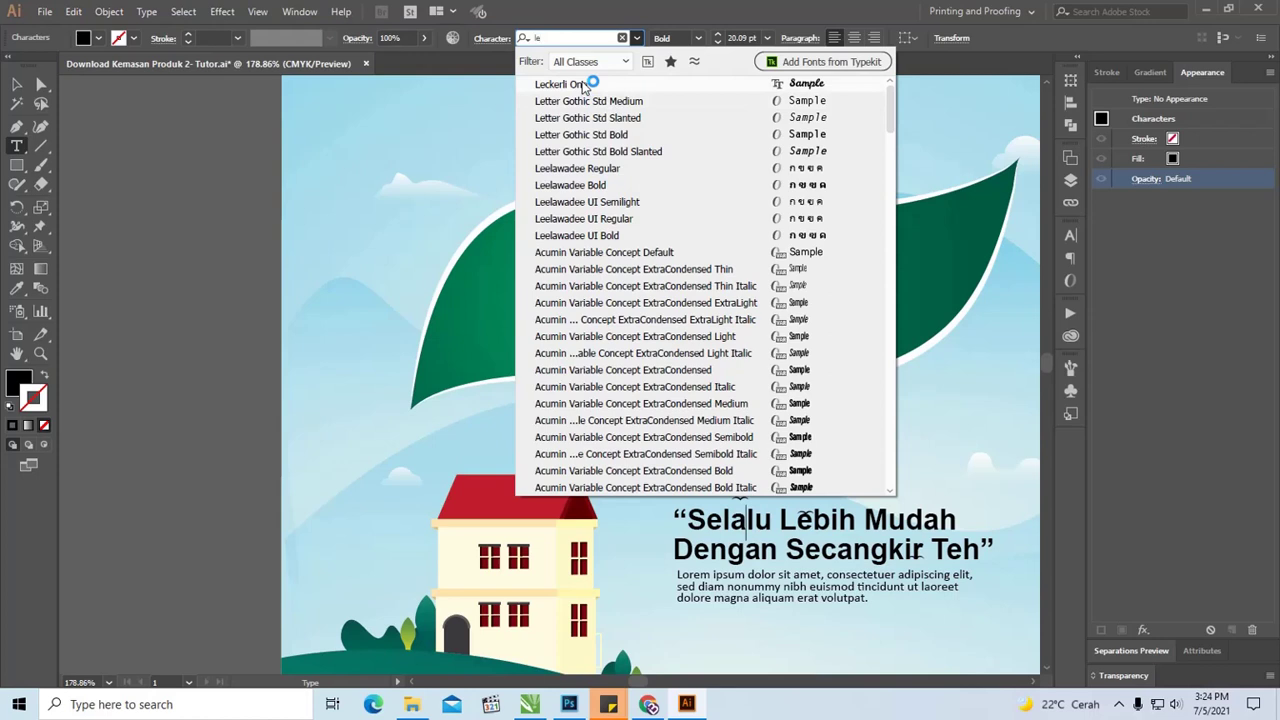
{"action": "left_click", "coordinate": [585, 87]}
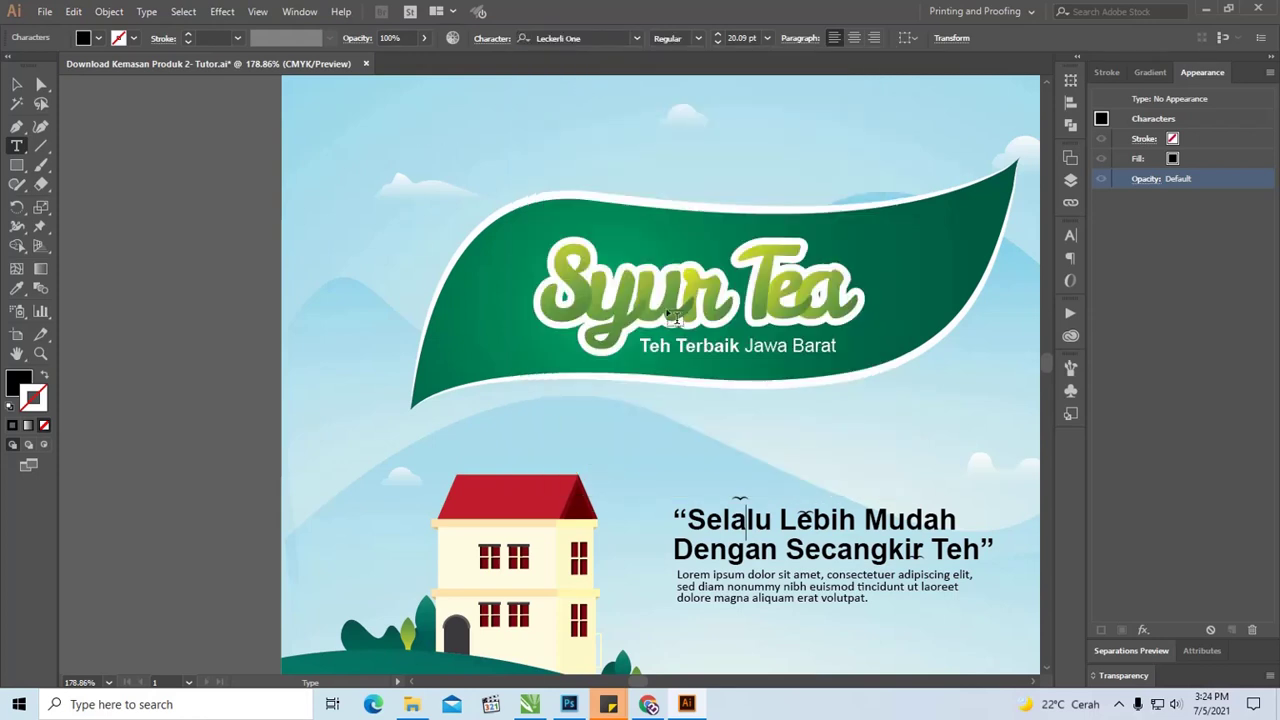
{"action": "left_click", "coordinate": [17, 84]}
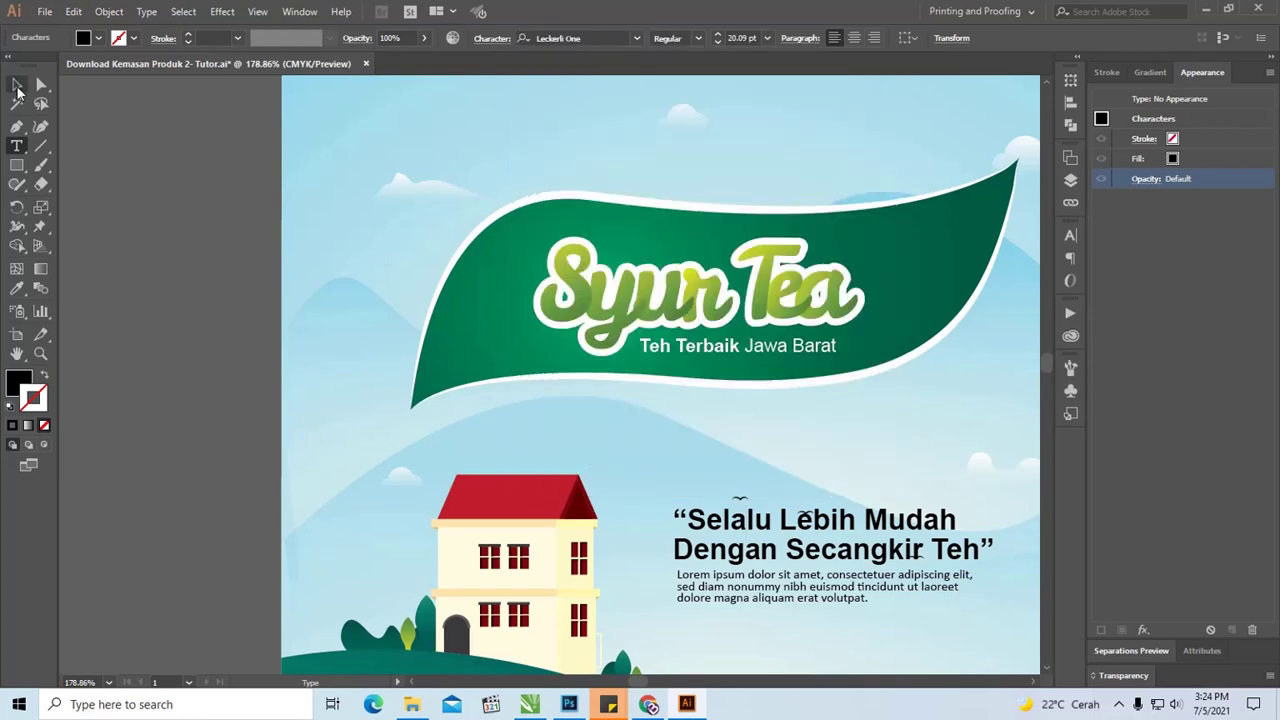
Enter the Syur Tea banner group and test moving the lettering, then undo the move
{"action": "left_click", "coordinate": [645, 283]}
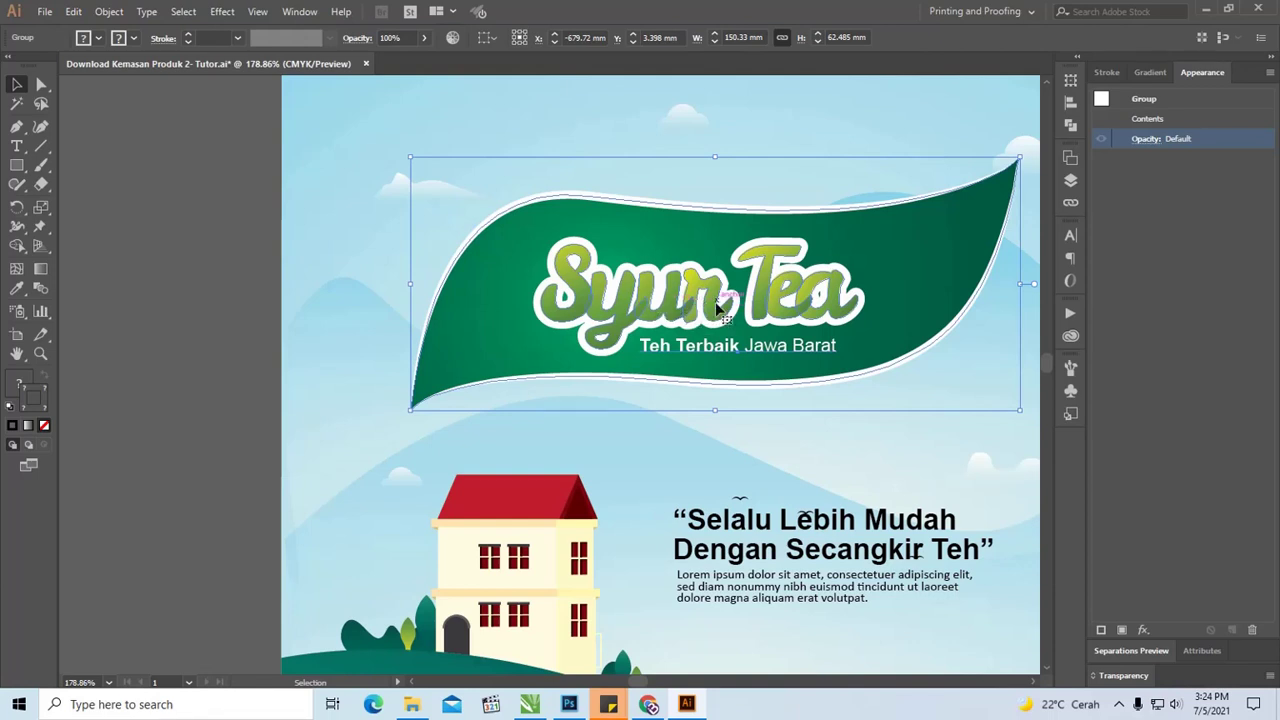
{"action": "scroll", "coordinate": [741, 297], "scroll_direction": "down", "scroll_amount": 1}
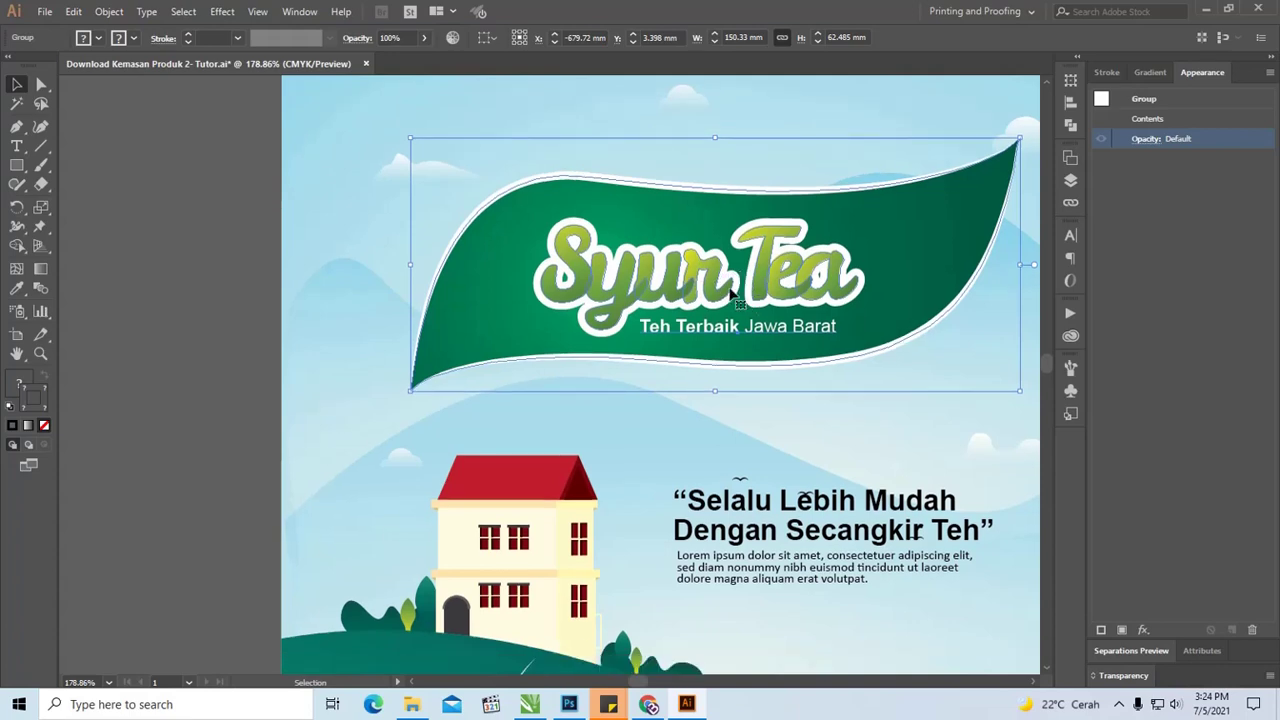
{"action": "double_click", "coordinate": [558, 258]}
{"action": "left_click_drag", "start_coordinate": [582, 258], "coordinate": [549, 257]}
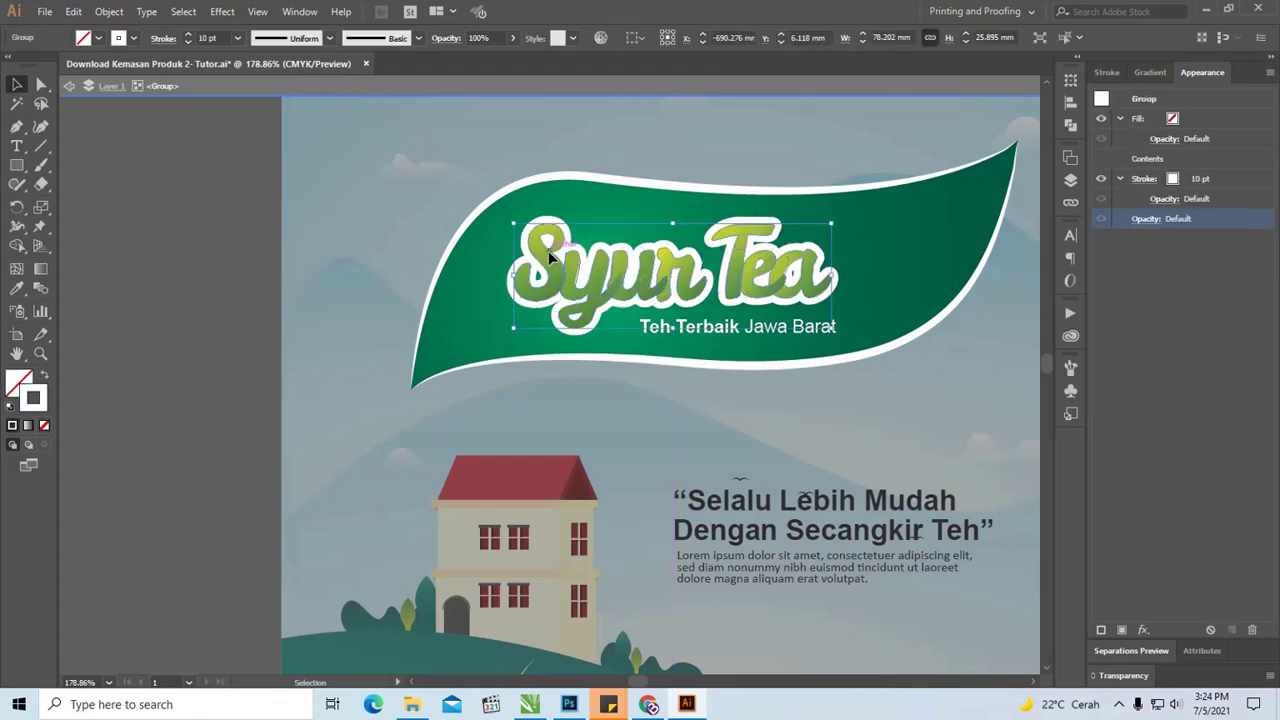
{"action": "key", "text": "ctrl+z"}
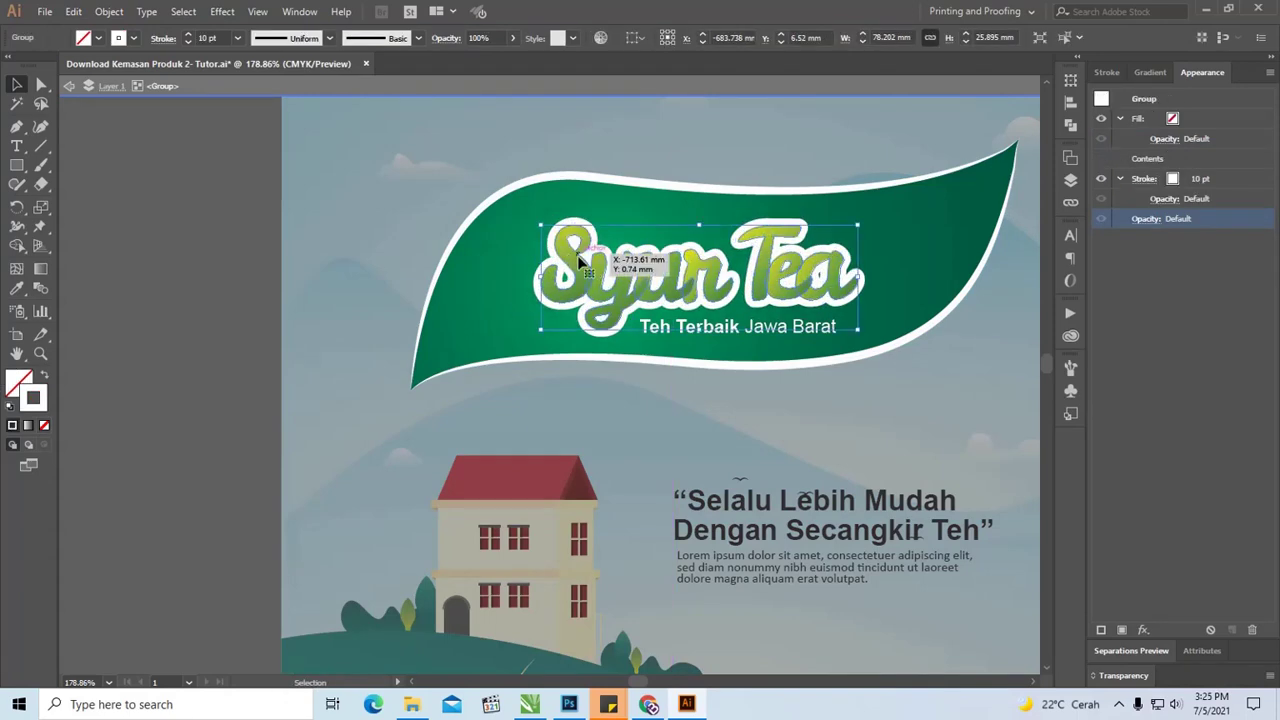
Zoom in on the lettering, then fit the artboard and zoom out to 66.67%
{"action": "left_click_drag", "start_coordinate": [680, 296], "coordinate": [810, 305]}
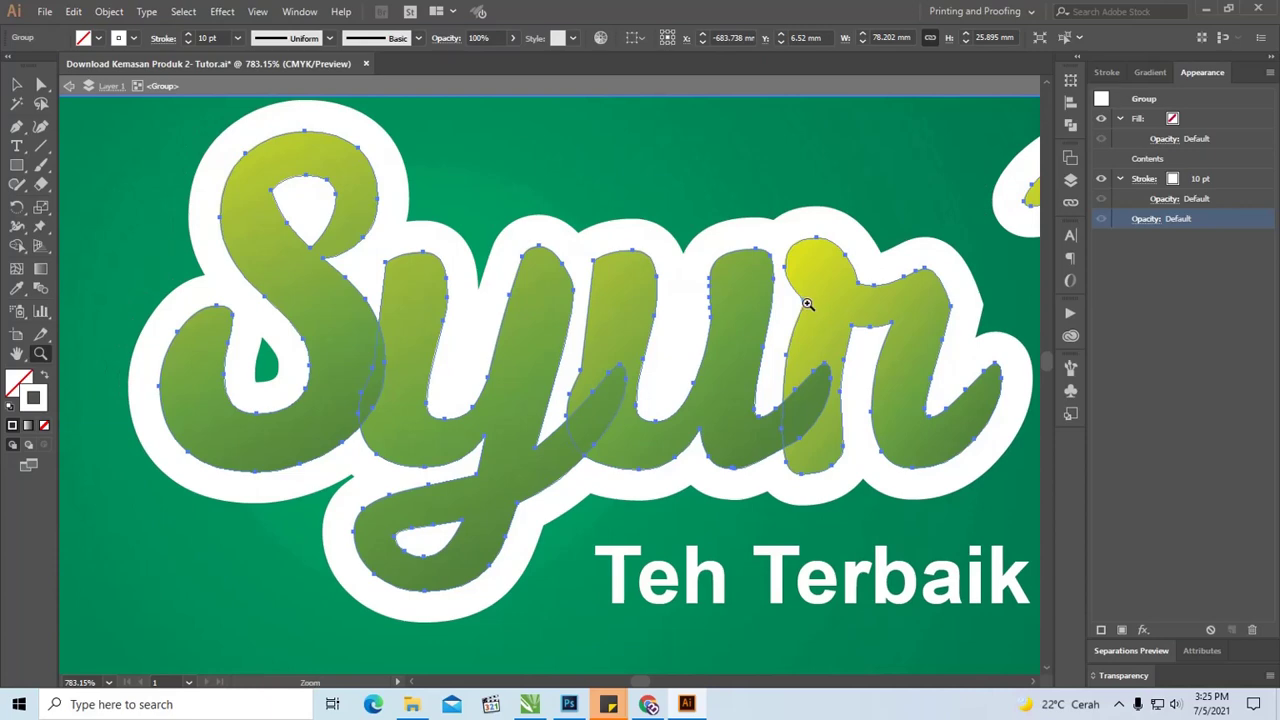
{"action": "left_click", "coordinate": [807, 303], "text": "alt"}
{"action": "left_click", "coordinate": [16, 86]}
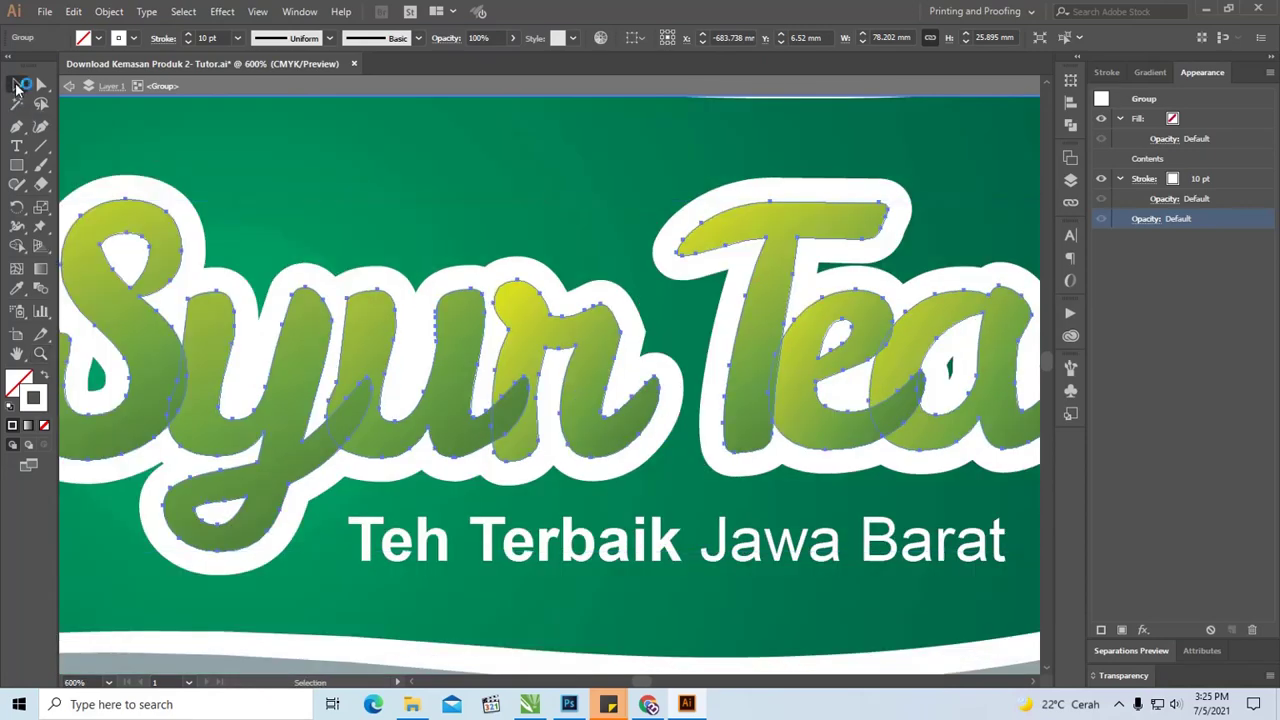
{"action": "key", "text": "ctrl+0"}
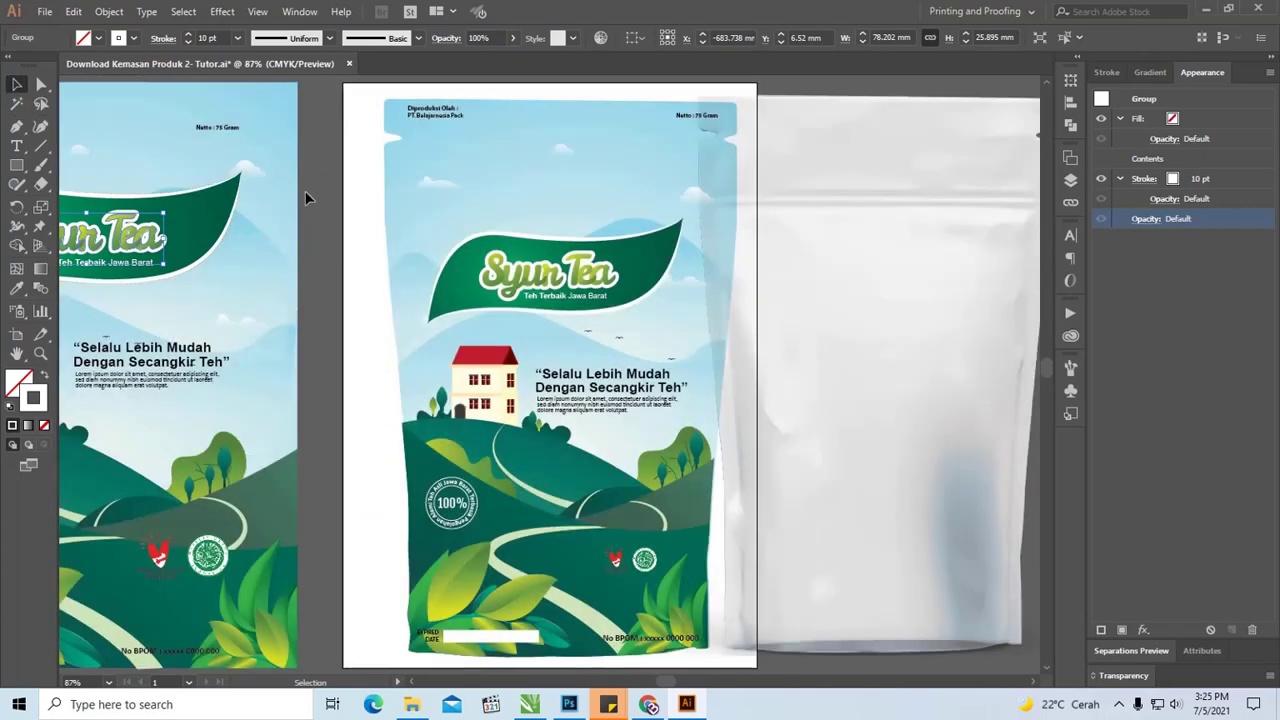
{"action": "key", "text": "ctrl+minus"}
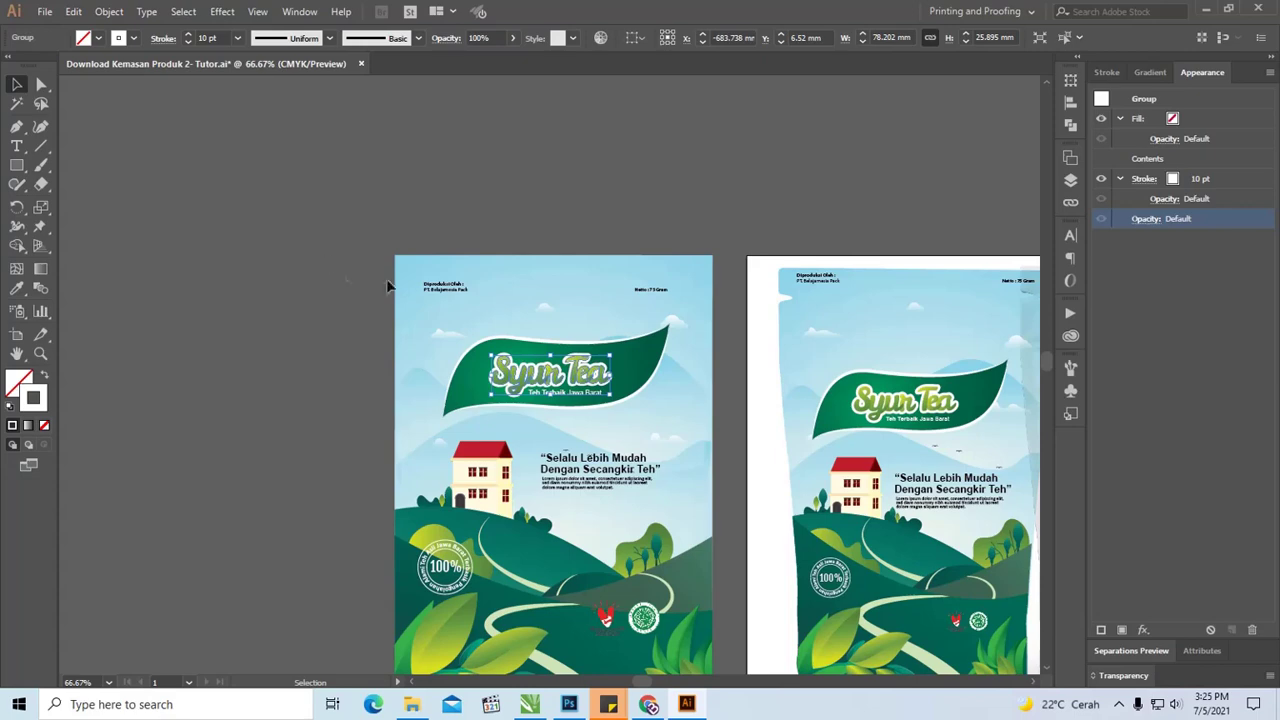
Pan the artboards left and scroll down to the bluish recoloured label and pouch row
{"action": "left_click", "coordinate": [432, 290]}
{"action": "left_click_drag", "start_coordinate": [513, 376], "coordinate": [382, 210]}
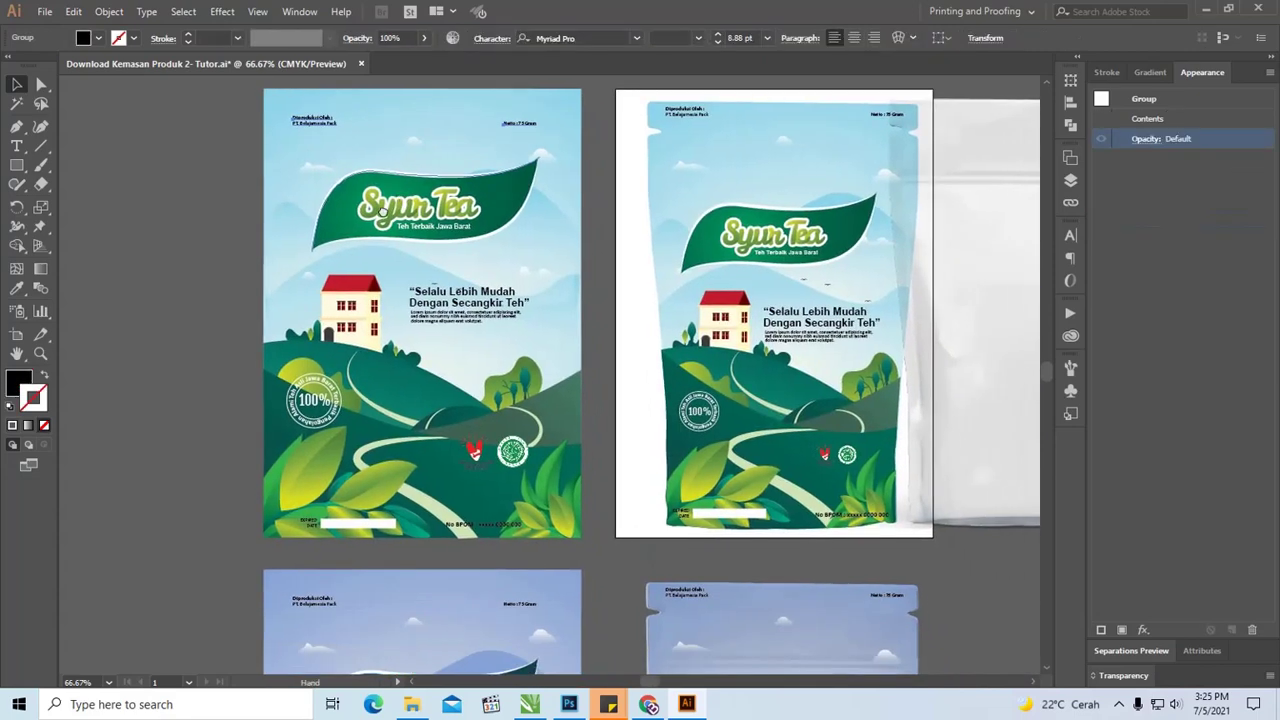
{"action": "left_click_drag", "start_coordinate": [457, 291], "coordinate": [431, 251]}
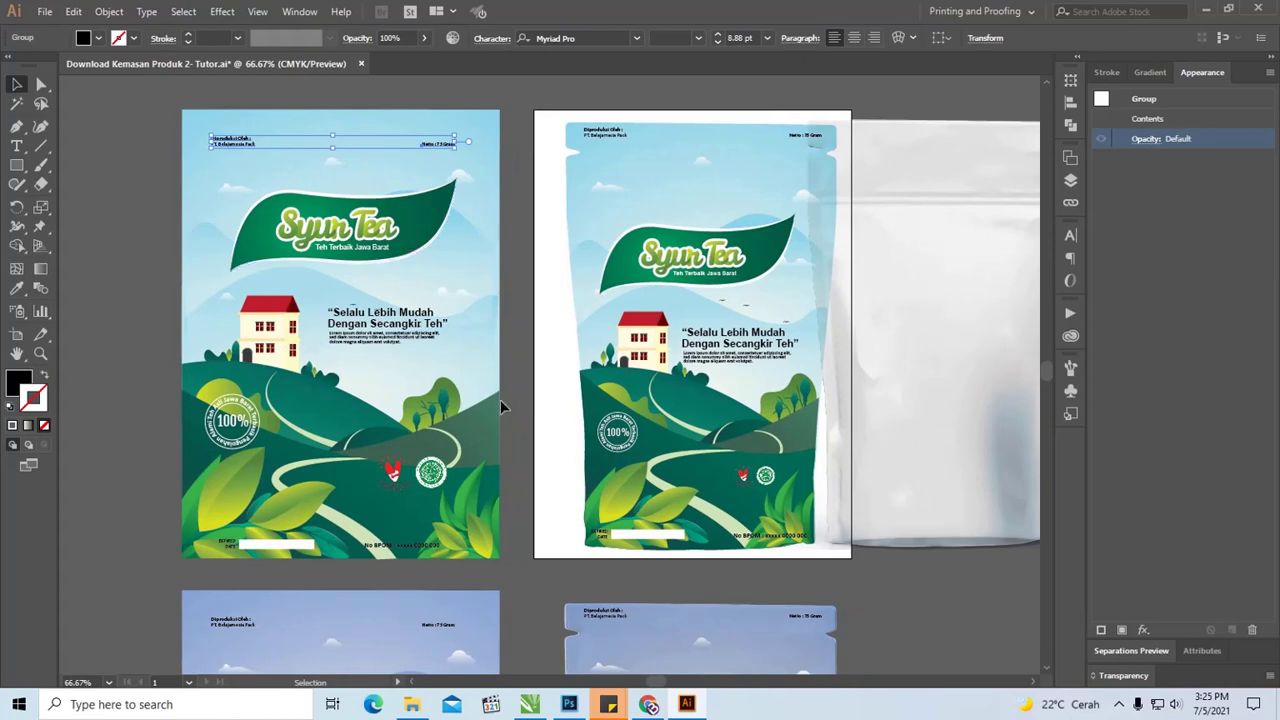
{"action": "scroll", "coordinate": [502, 406], "scroll_direction": "down", "scroll_amount": 1}
{"action": "scroll", "coordinate": [490, 380], "scroll_direction": "down", "scroll_amount": 2}
{"action": "scroll", "coordinate": [480, 365], "scroll_direction": "down", "scroll_amount": 3}
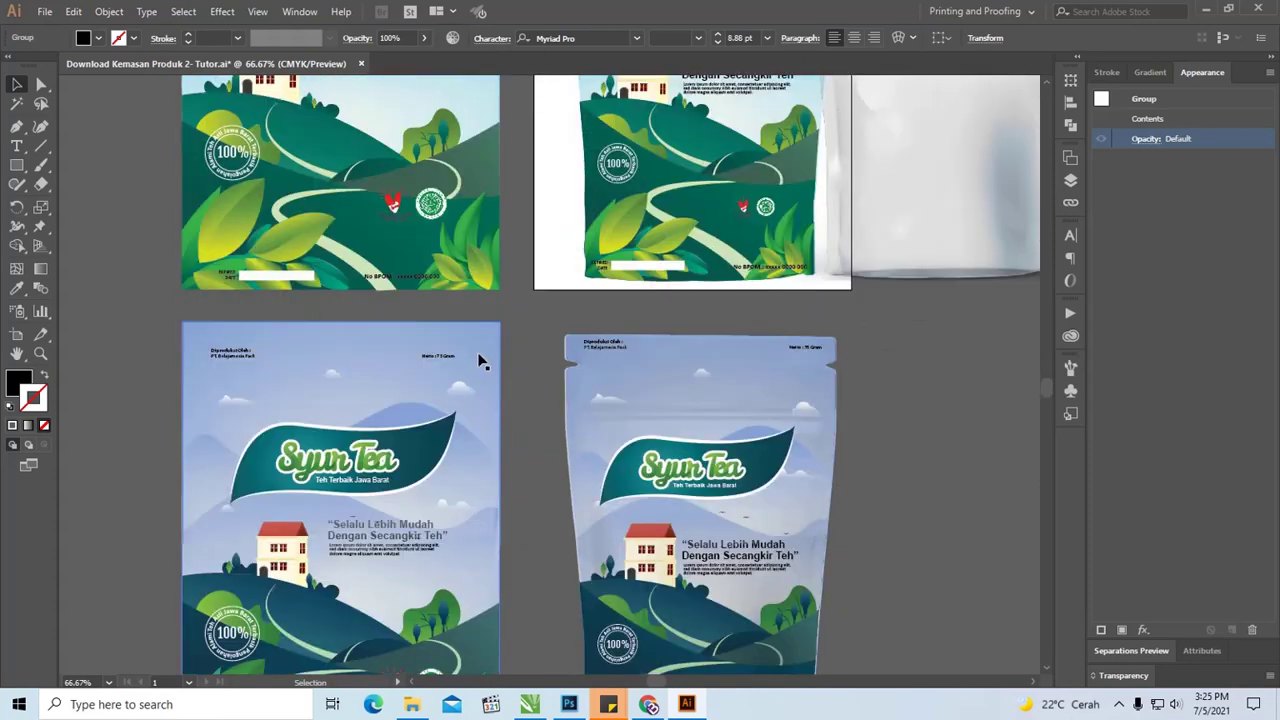
{"action": "scroll", "coordinate": [342, 322], "scroll_direction": "down", "scroll_amount": 2}
{"action": "scroll", "coordinate": [372, 305], "scroll_direction": "down", "scroll_amount": 2}
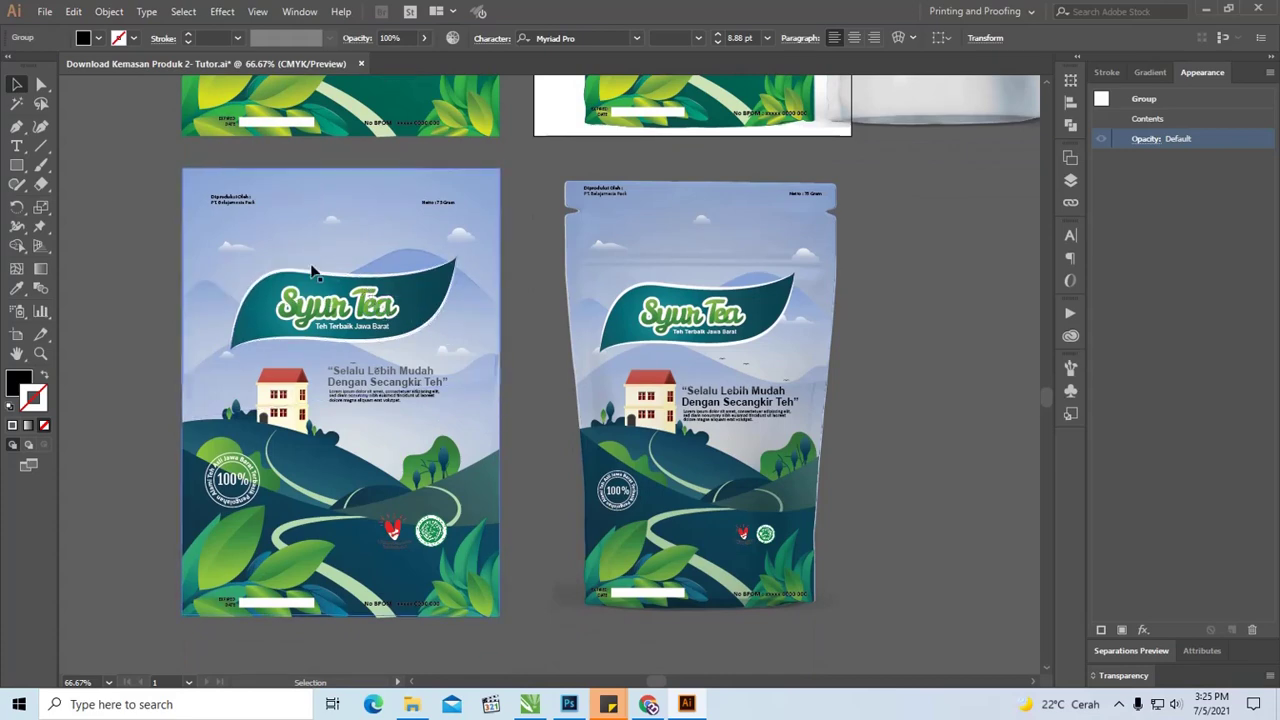
{"action": "scroll", "coordinate": [438, 351], "scroll_direction": "down", "scroll_amount": 1}
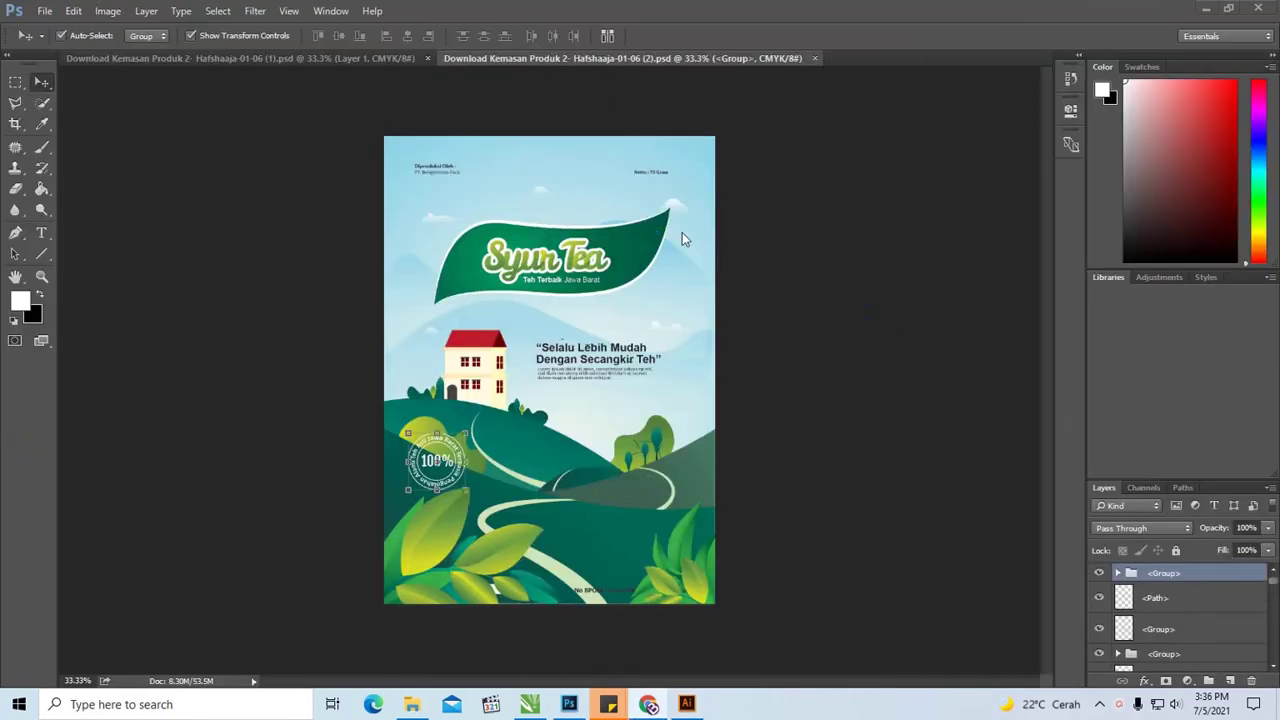
Switch to the first exported label document and back to the layered label PSD
{"action": "left_click", "coordinate": [369, 58]}
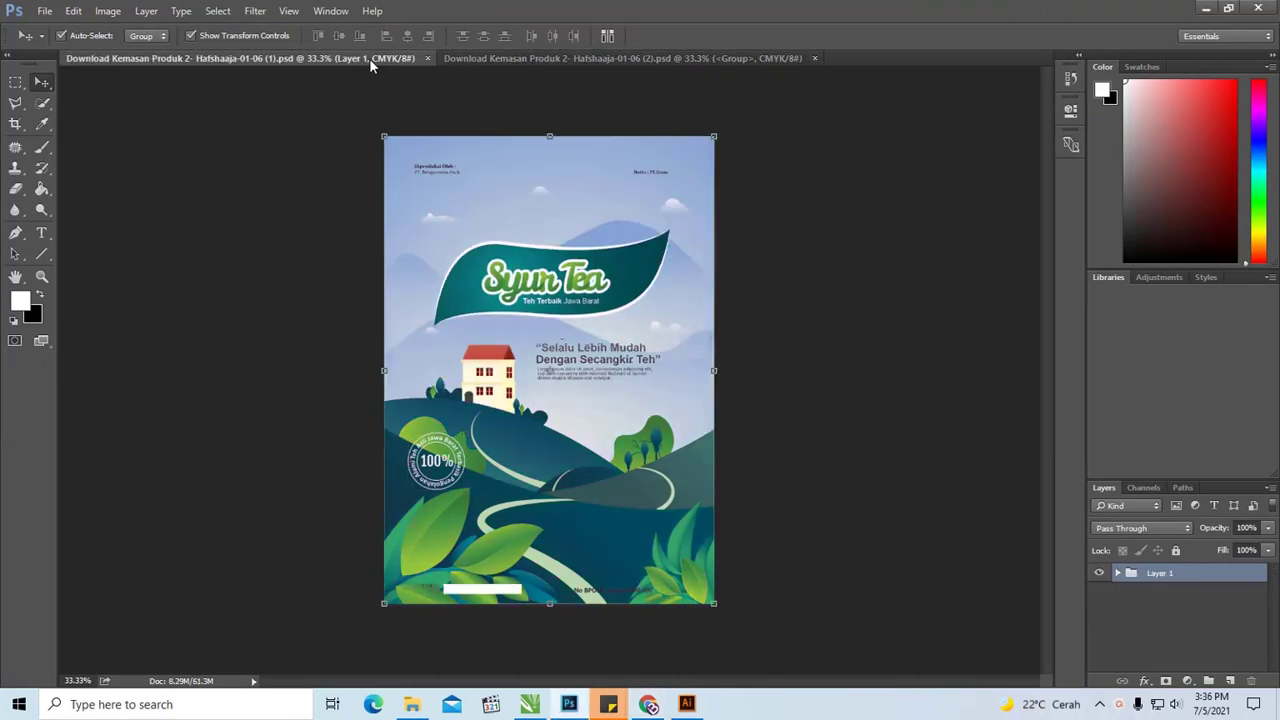
{"action": "left_click", "coordinate": [700, 58]}
{"action": "scroll", "coordinate": [1195, 632], "scroll_direction": "down", "scroll_amount": 1}
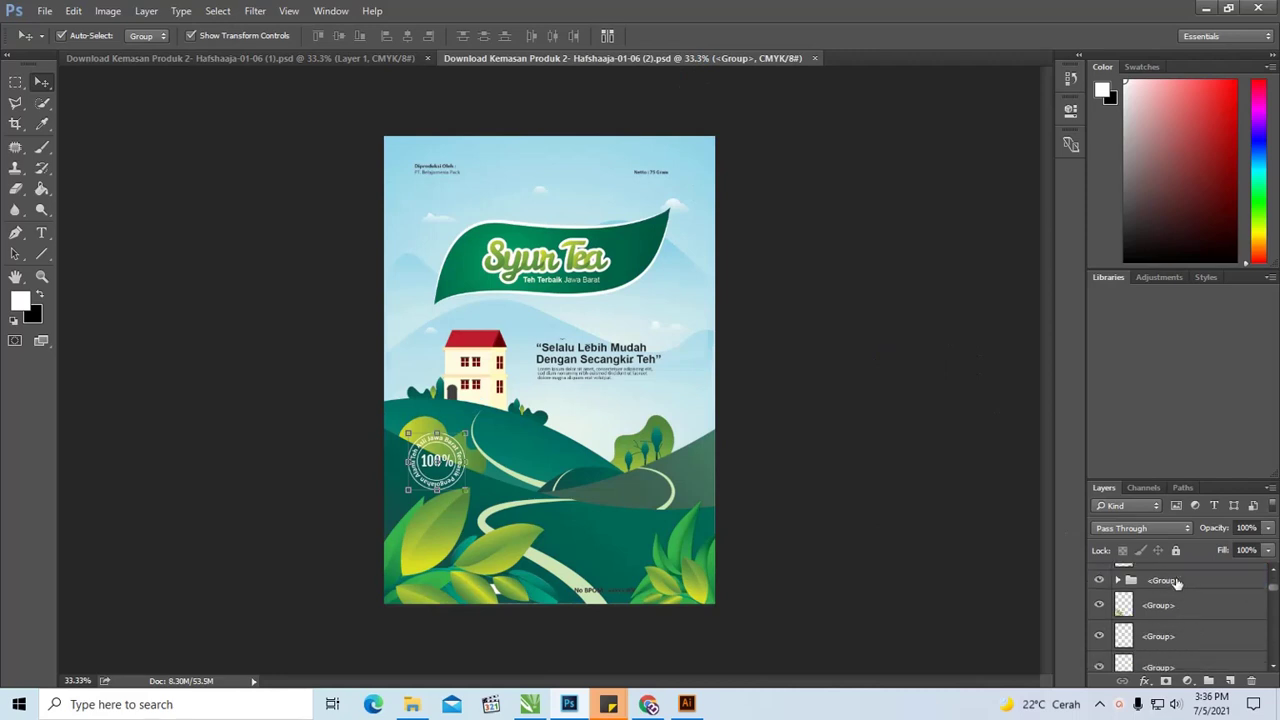
{"action": "scroll", "coordinate": [1192, 600], "scroll_direction": "down", "scroll_amount": 1}
{"action": "scroll", "coordinate": [1188, 575], "scroll_direction": "down", "scroll_amount": 1}
Float the Layers panel over the canvas, make it taller and move it higher
{"action": "mouse_move", "coordinate": [1098, 490]}
{"action": "left_mouse_down"}
{"action": "mouse_move", "coordinate": [949, 345]}
{"action": "mouse_move", "coordinate": [922, 300]}
{"action": "left_mouse_up"}
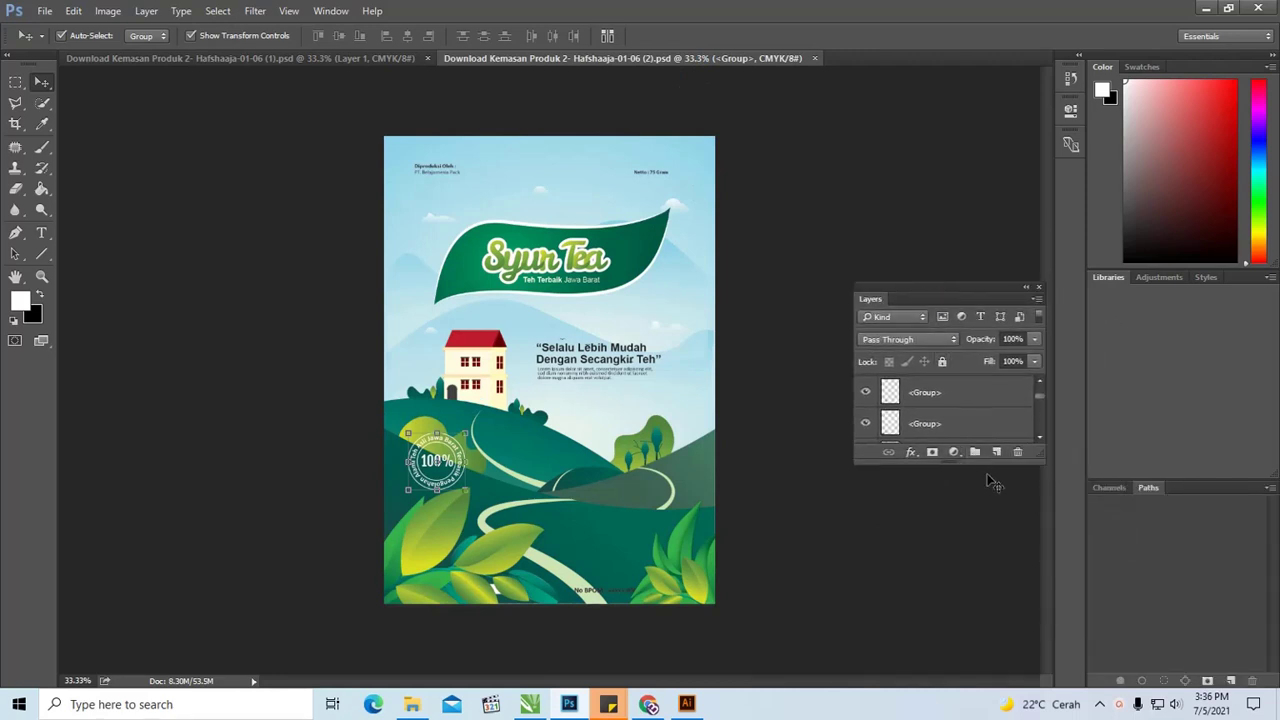
{"action": "left_click_drag", "start_coordinate": [993, 466], "coordinate": [997, 660]}
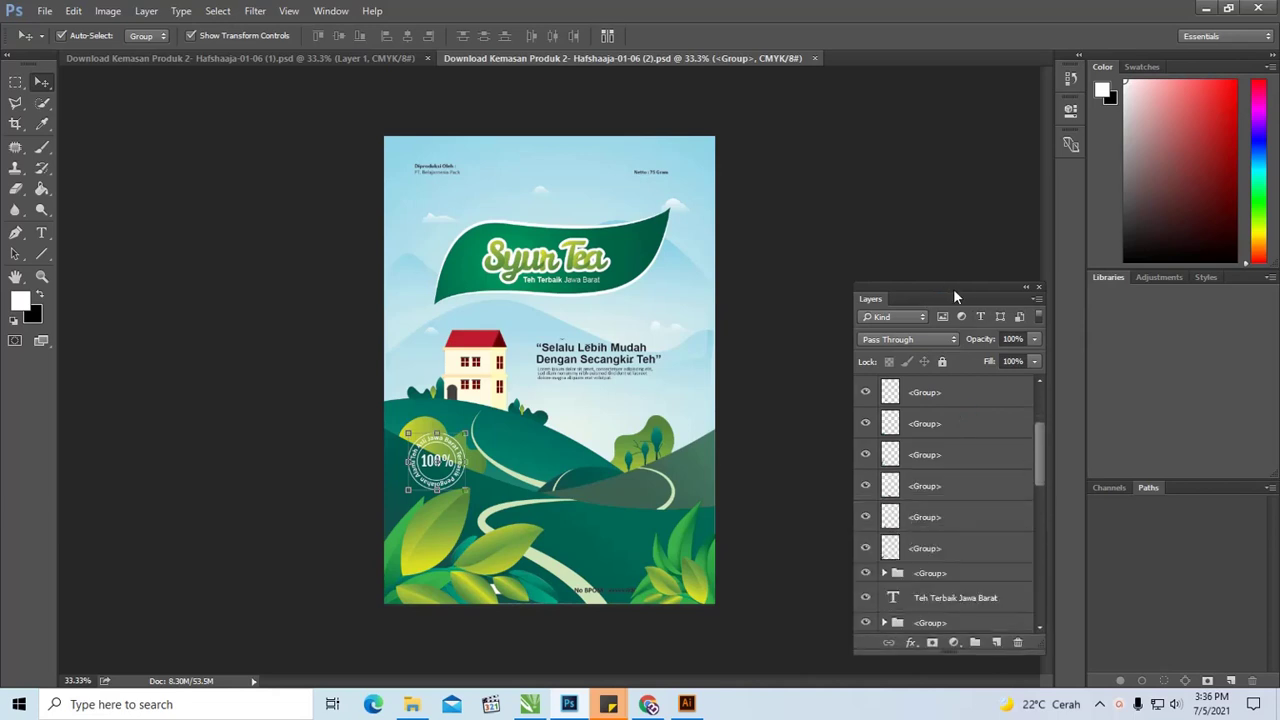
{"action": "left_click_drag", "start_coordinate": [953, 295], "coordinate": [934, 235]}
{"action": "left_click_drag", "start_coordinate": [1024, 389], "coordinate": [1022, 320]}
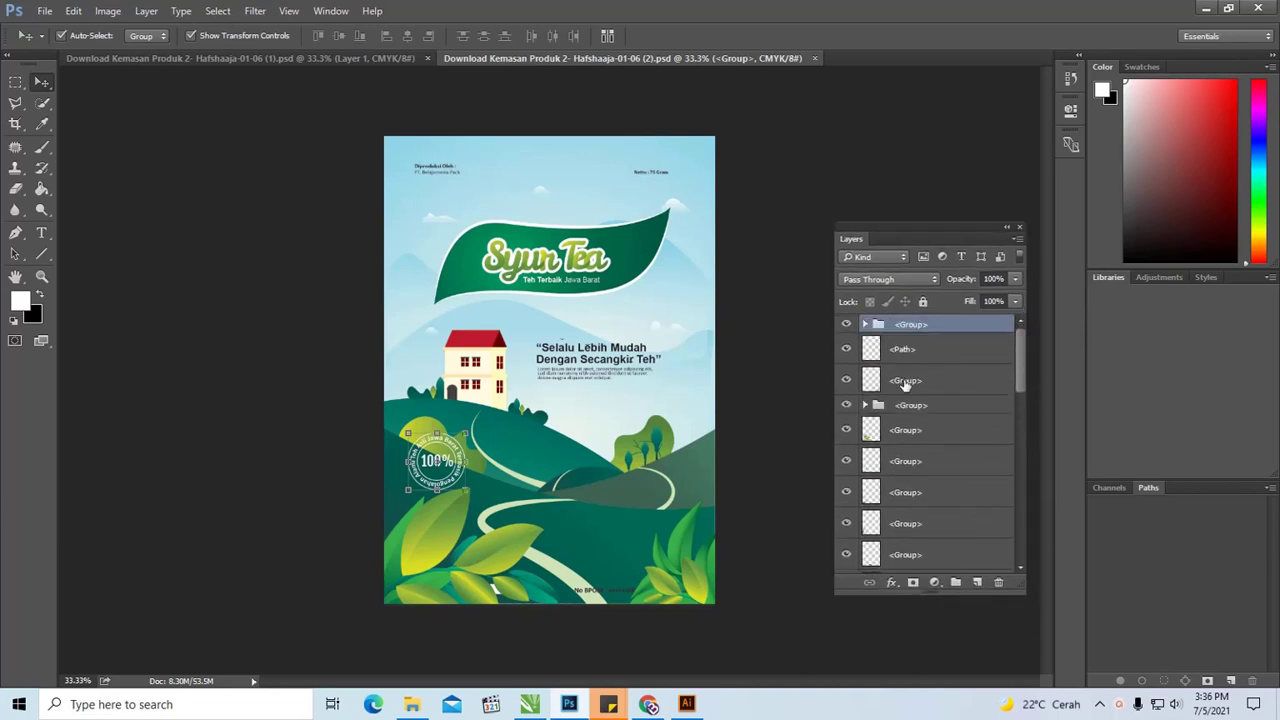
Toggle the bottom-left leaves' visibility and expand groups to view their sub-groups
{"action": "left_click", "coordinate": [847, 430]}
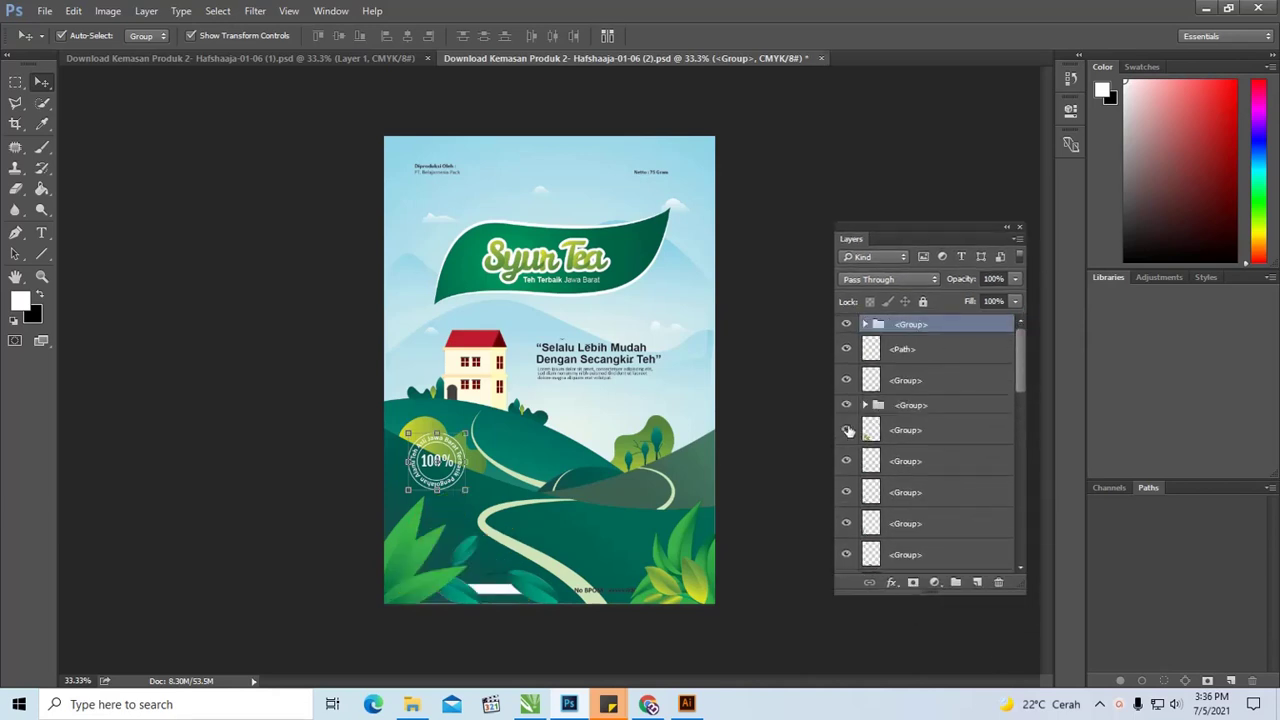
{"action": "left_click", "coordinate": [847, 430]}
{"action": "left_click", "coordinate": [865, 405]}
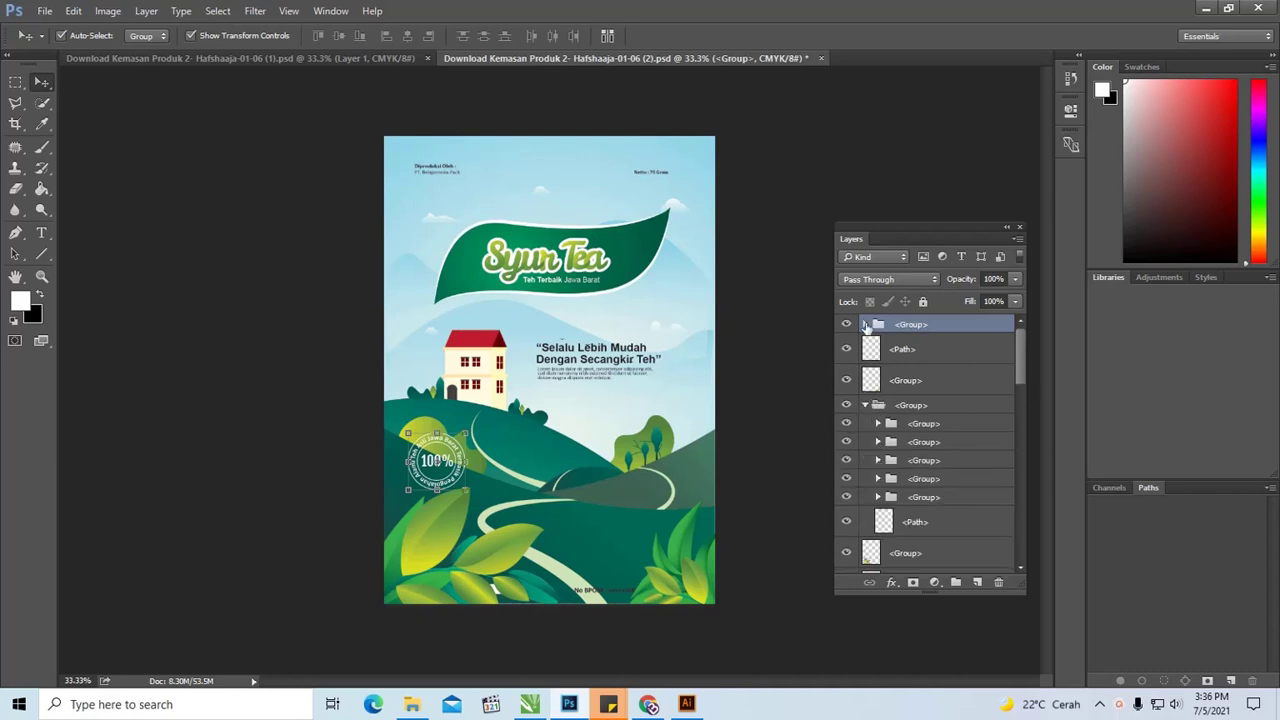
{"action": "left_click", "coordinate": [865, 324]}
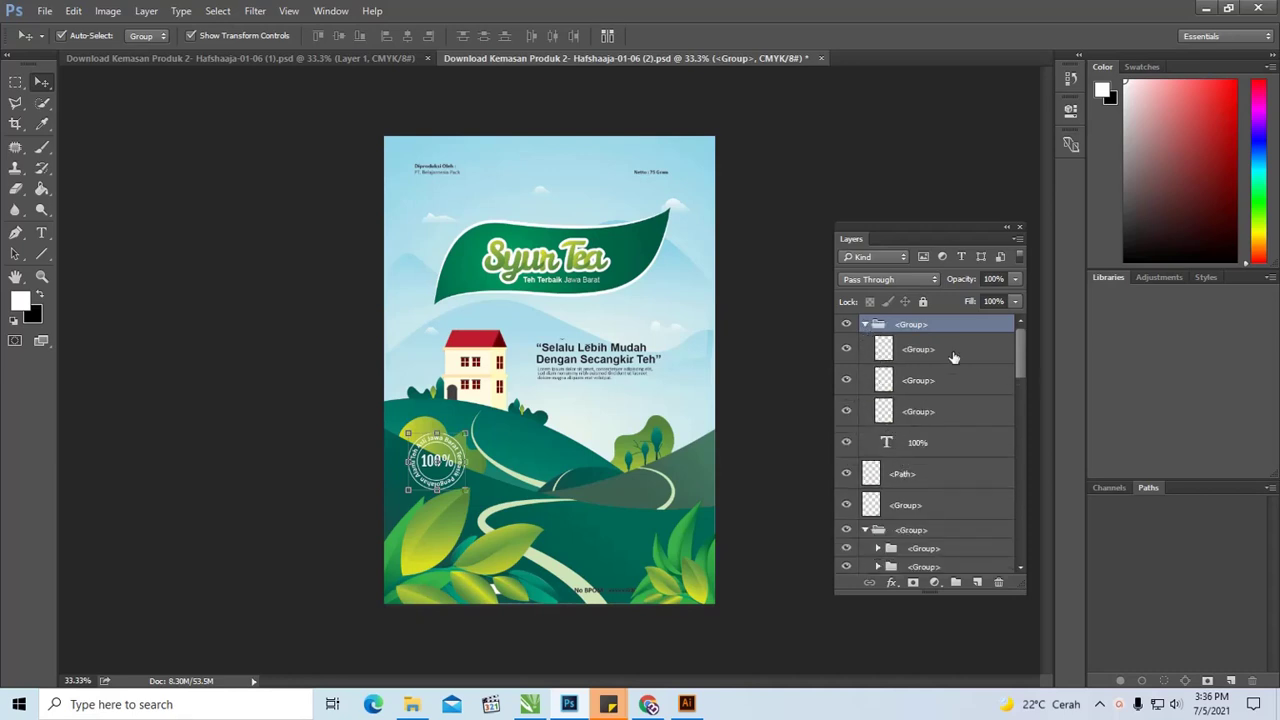
{"action": "mouse_move", "coordinate": [1019, 364]}
{"action": "left_mouse_down"}
{"action": "mouse_move", "coordinate": [1019, 463]}
{"action": "mouse_move", "coordinate": [1005, 391]}
{"action": "left_mouse_up"}
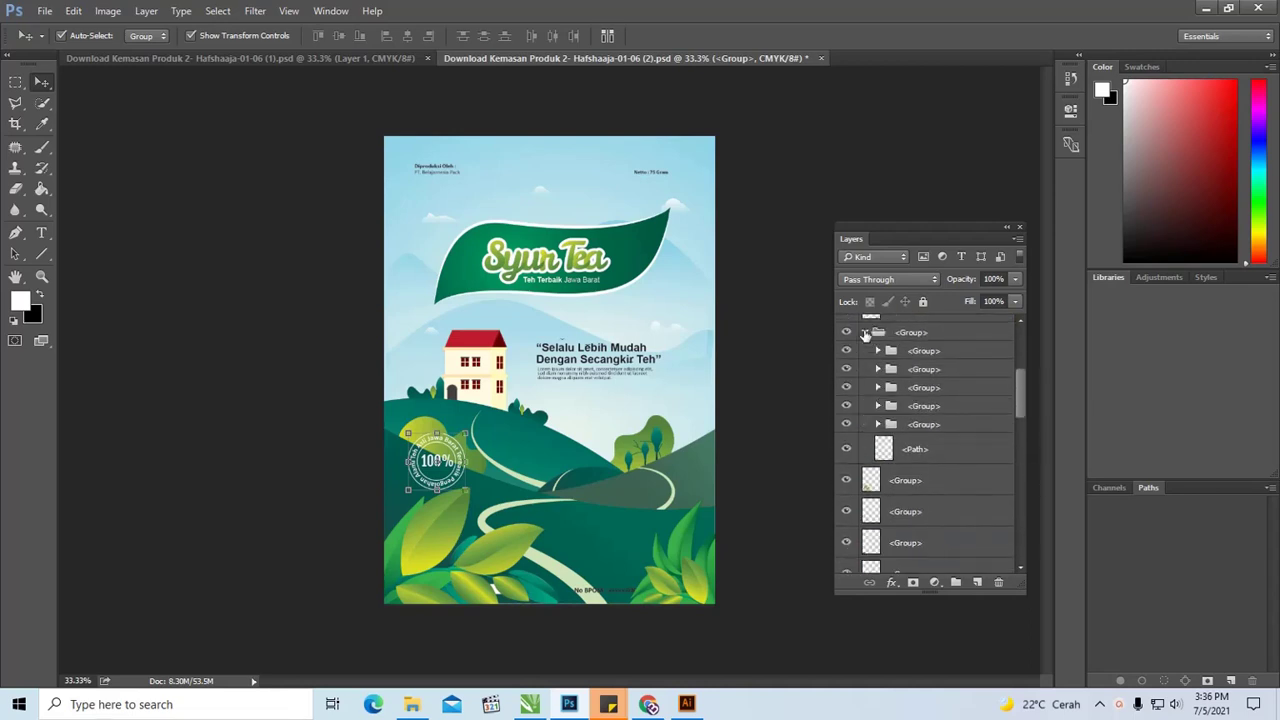
{"action": "left_click", "coordinate": [865, 332]}
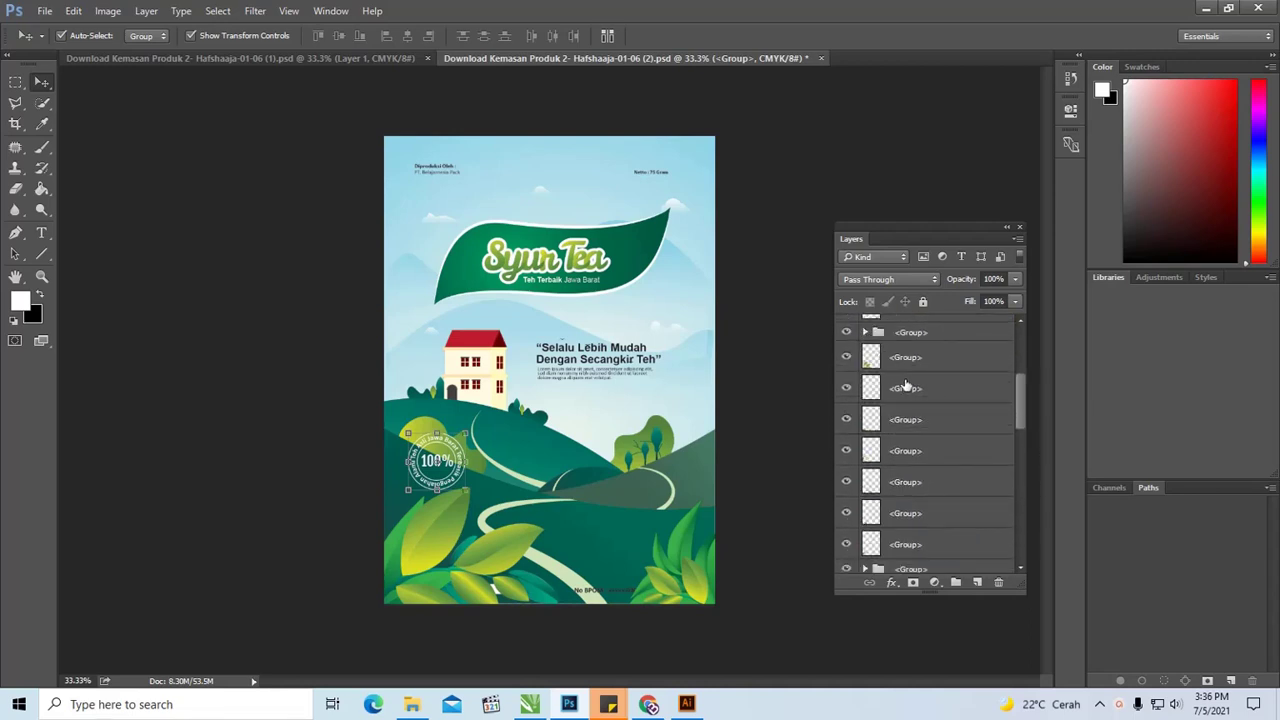
Collapse the top group again and resize and nudge the floating layer list
{"action": "scroll", "coordinate": [905, 386], "scroll_direction": "up", "scroll_amount": 2}
{"action": "scroll", "coordinate": [905, 385], "scroll_direction": "up", "scroll_amount": 2}
{"action": "scroll", "coordinate": [905, 384], "scroll_direction": "up", "scroll_amount": 1}
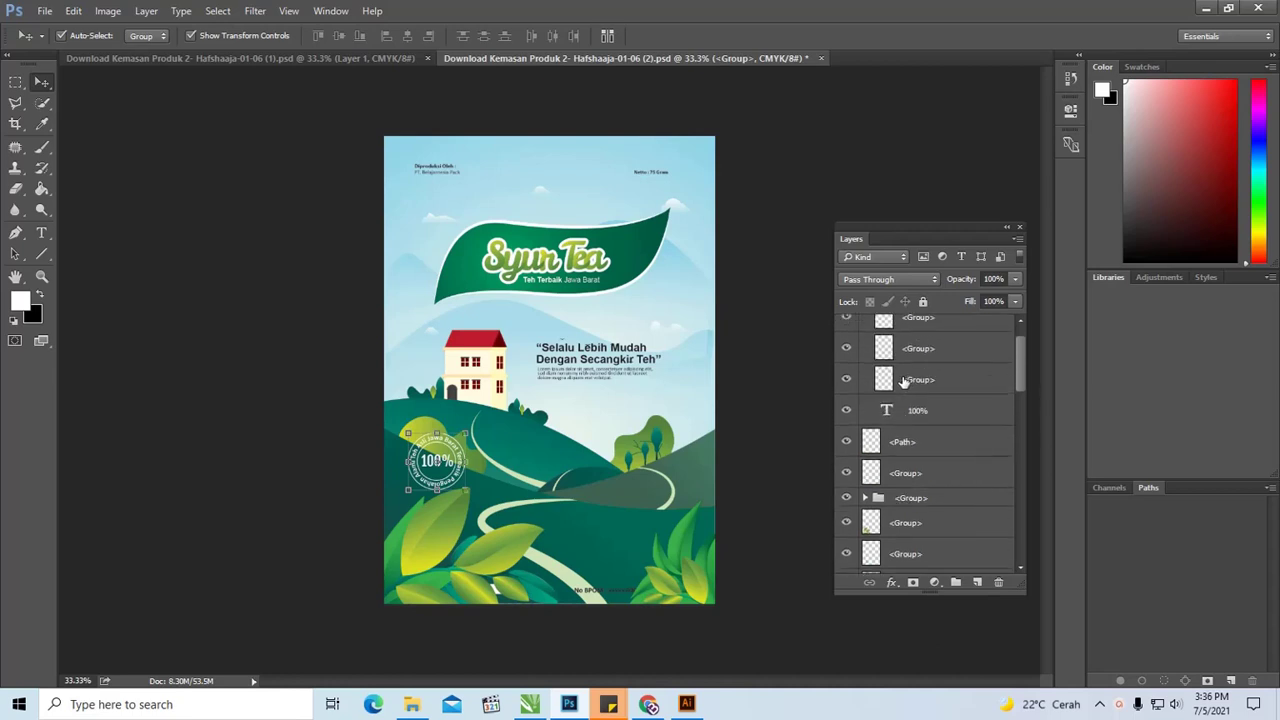
{"action": "scroll", "coordinate": [904, 382], "scroll_direction": "up", "scroll_amount": 2}
{"action": "left_click", "coordinate": [865, 325]}
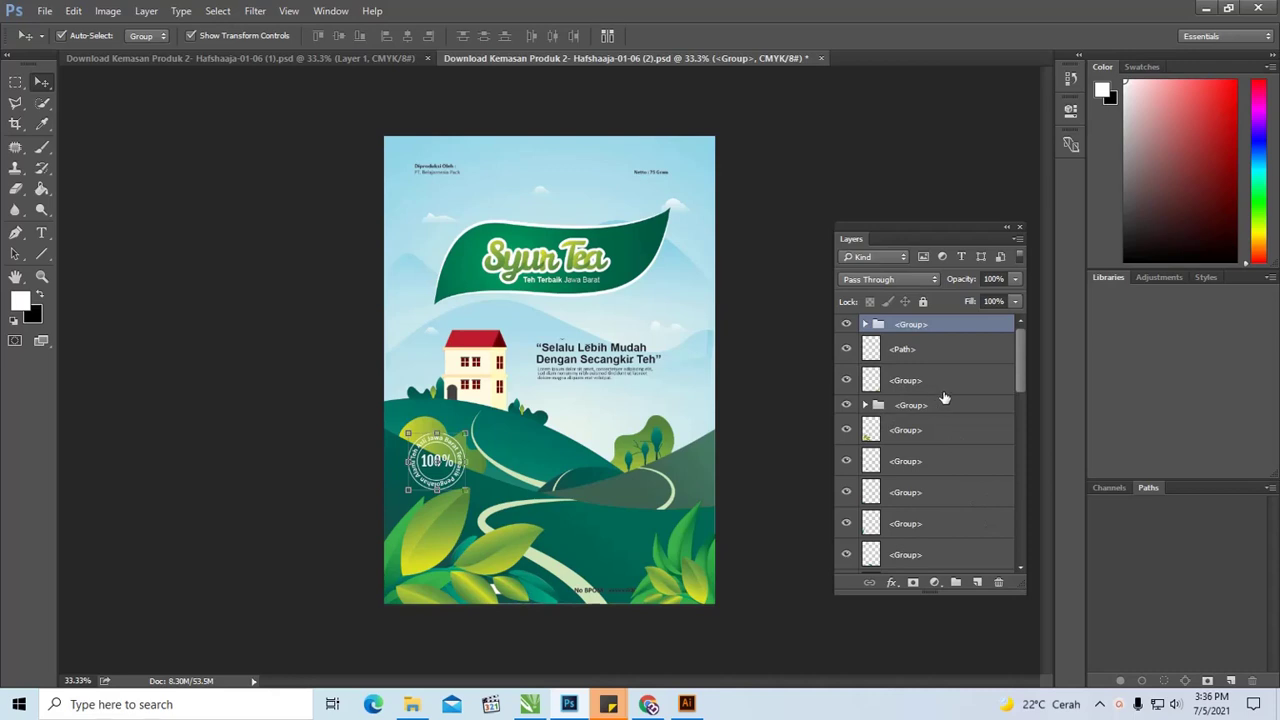
{"action": "left_click_drag", "start_coordinate": [1020, 368], "coordinate": [1019, 545]}
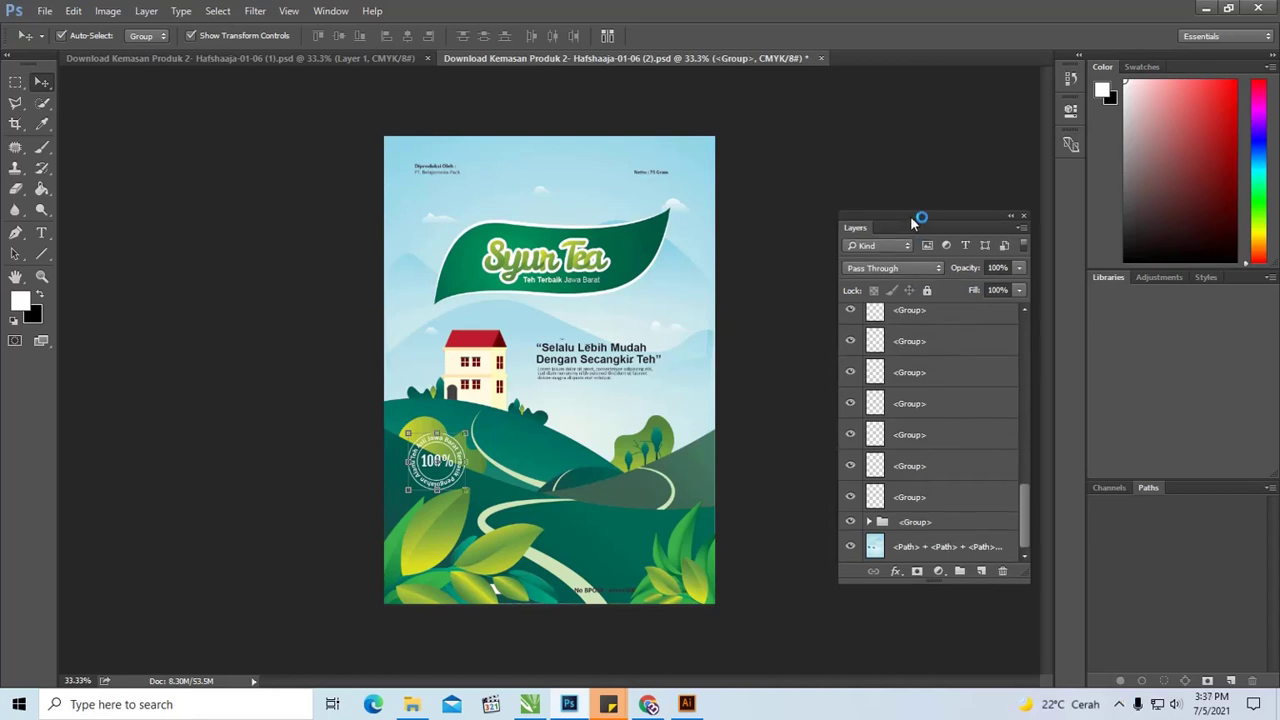
{"action": "left_click_drag", "start_coordinate": [909, 236], "coordinate": [914, 225]}
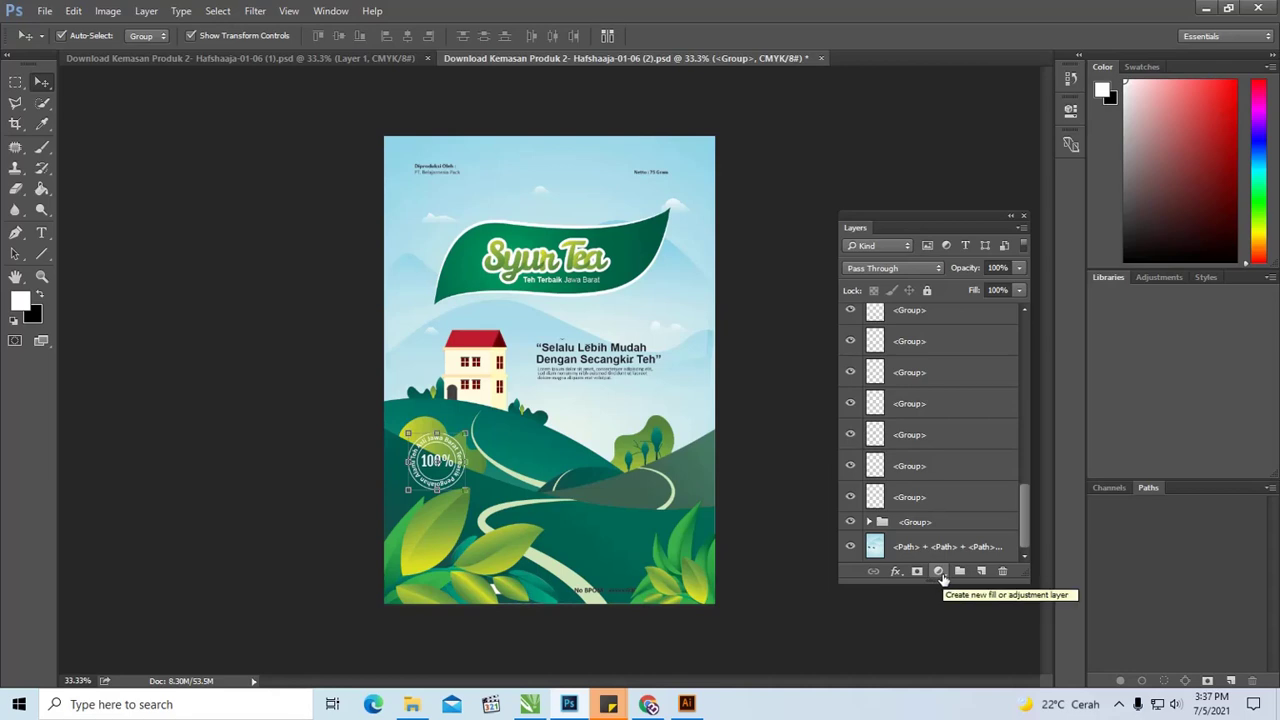
Add a Hue/Saturation adjustment layer set to Hue -22 and Saturation +10
{"action": "left_click", "coordinate": [942, 578]}
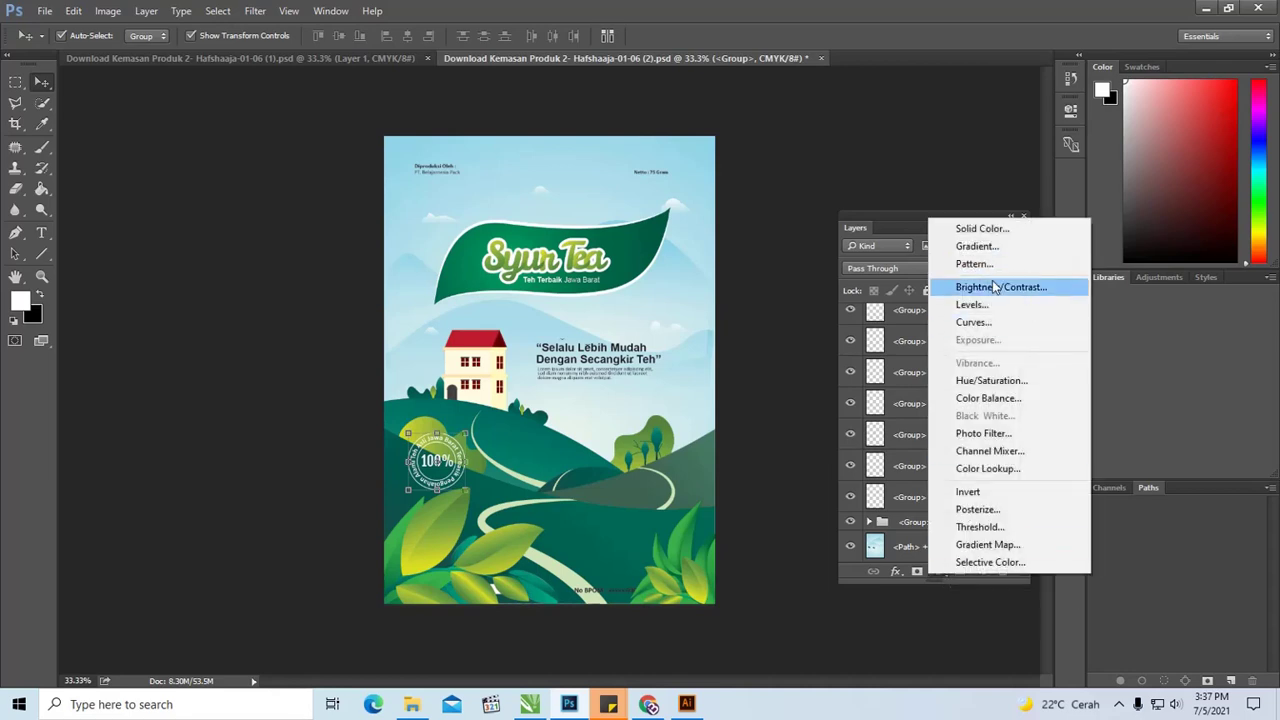
{"action": "left_click", "coordinate": [1028, 381]}
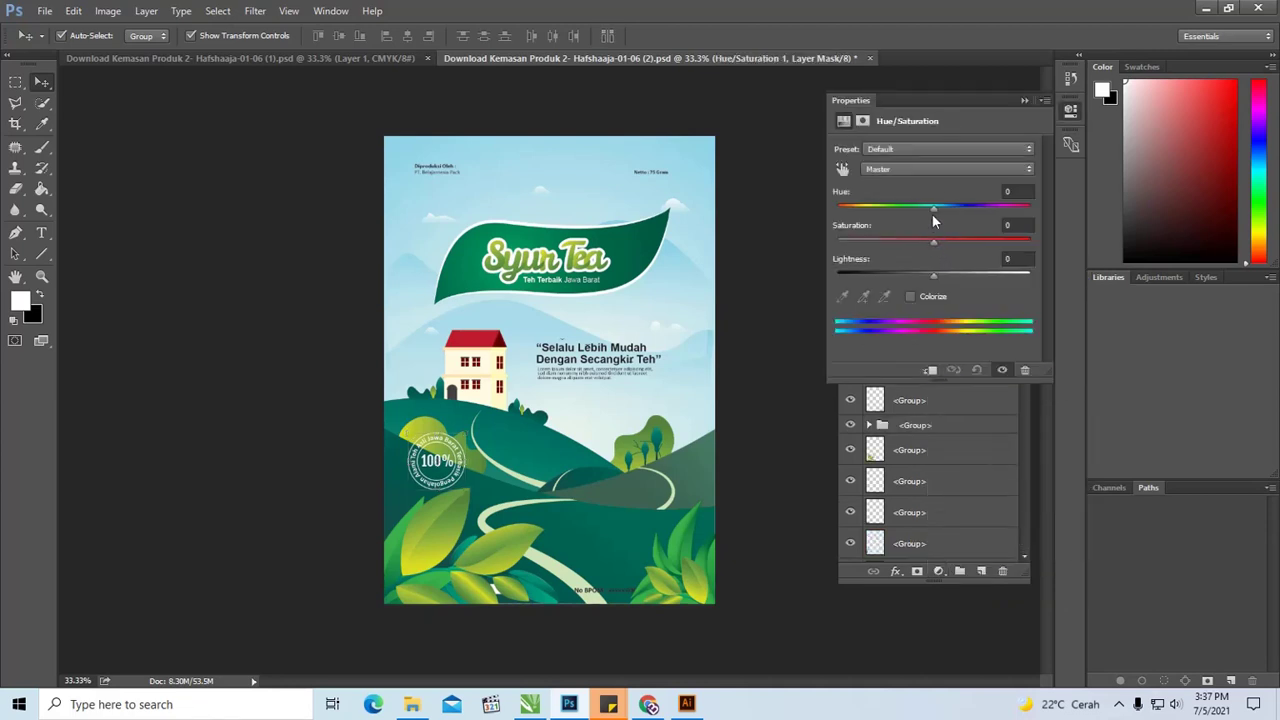
{"action": "mouse_move", "coordinate": [933, 207]}
{"action": "left_mouse_down"}
{"action": "mouse_move", "coordinate": [860, 209]}
{"action": "mouse_move", "coordinate": [927, 207]}
{"action": "mouse_move", "coordinate": [917, 242]}
{"action": "mouse_move", "coordinate": [890, 240]}
{"action": "mouse_move", "coordinate": [911, 241]}
{"action": "mouse_move", "coordinate": [884, 209]}
{"action": "mouse_move", "coordinate": [920, 210]}
{"action": "mouse_move", "coordinate": [926, 243]}
{"action": "mouse_move", "coordinate": [965, 247]}
{"action": "left_mouse_up"}
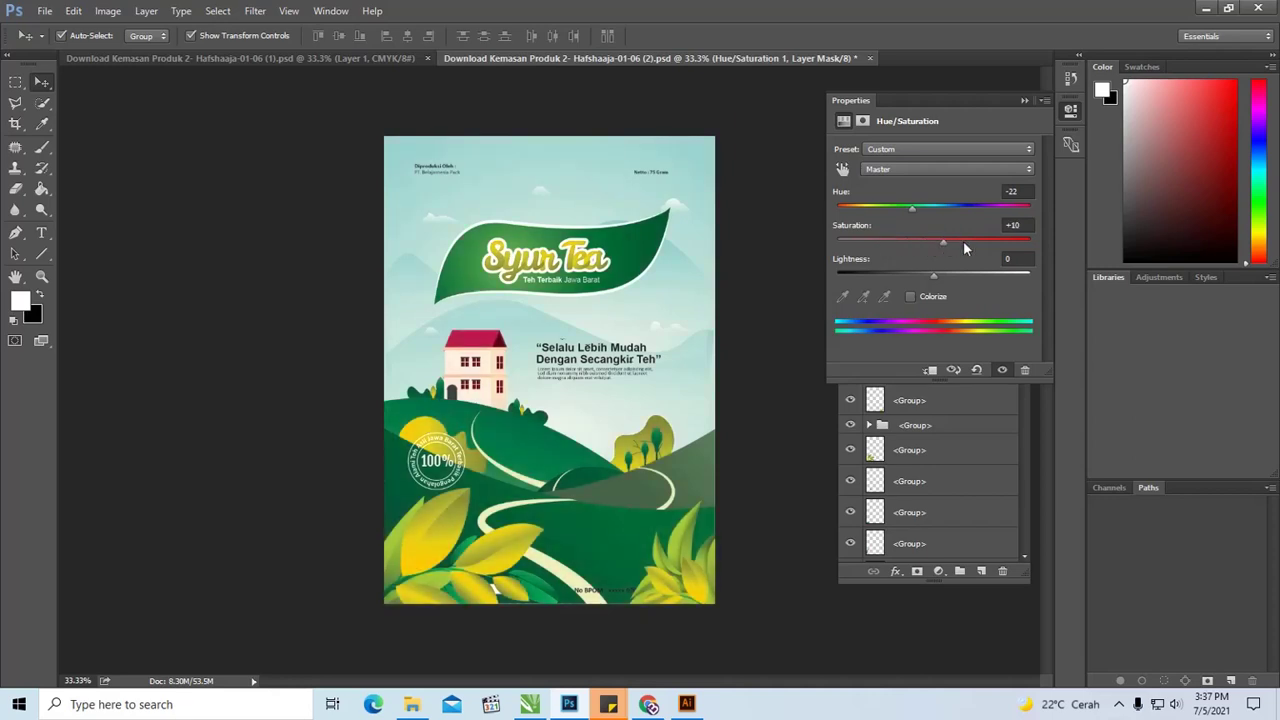
{"action": "left_click", "coordinate": [1018, 101]}
In Illustrator, close the floating layer list and marquee-select every object of the left label
{"action": "left_click", "coordinate": [686, 704]}
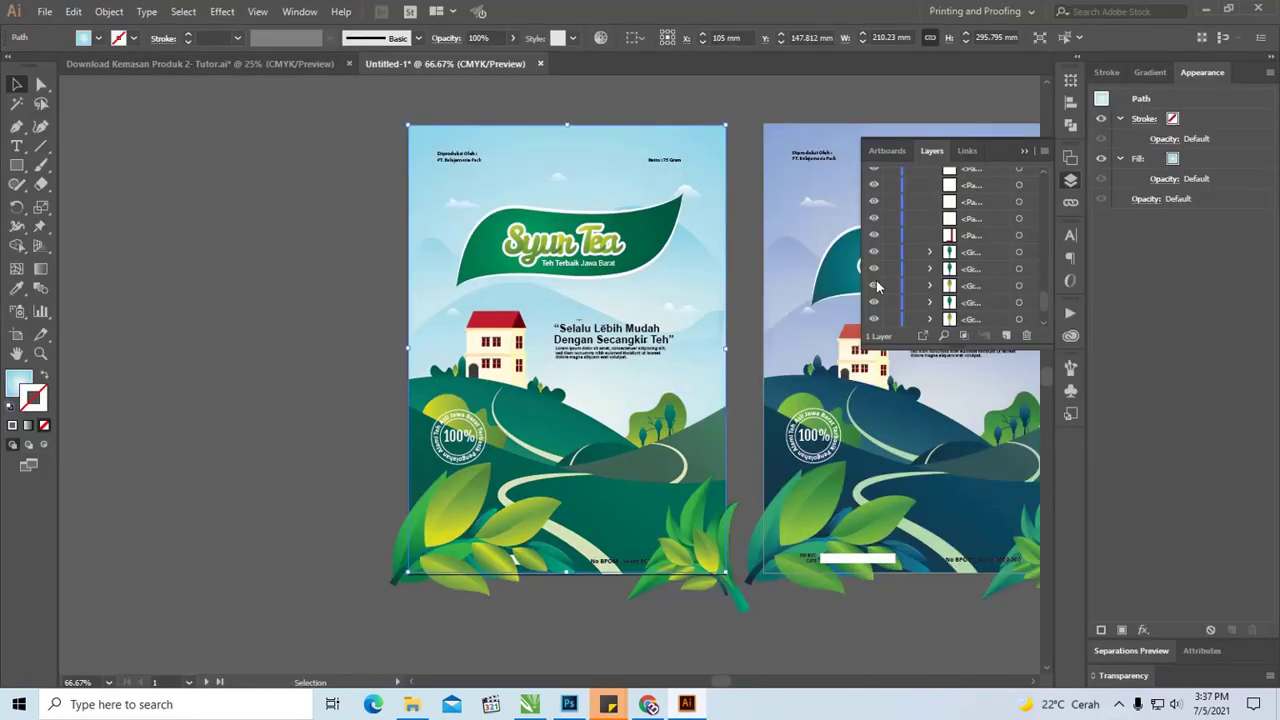
{"action": "left_click", "coordinate": [1025, 151]}
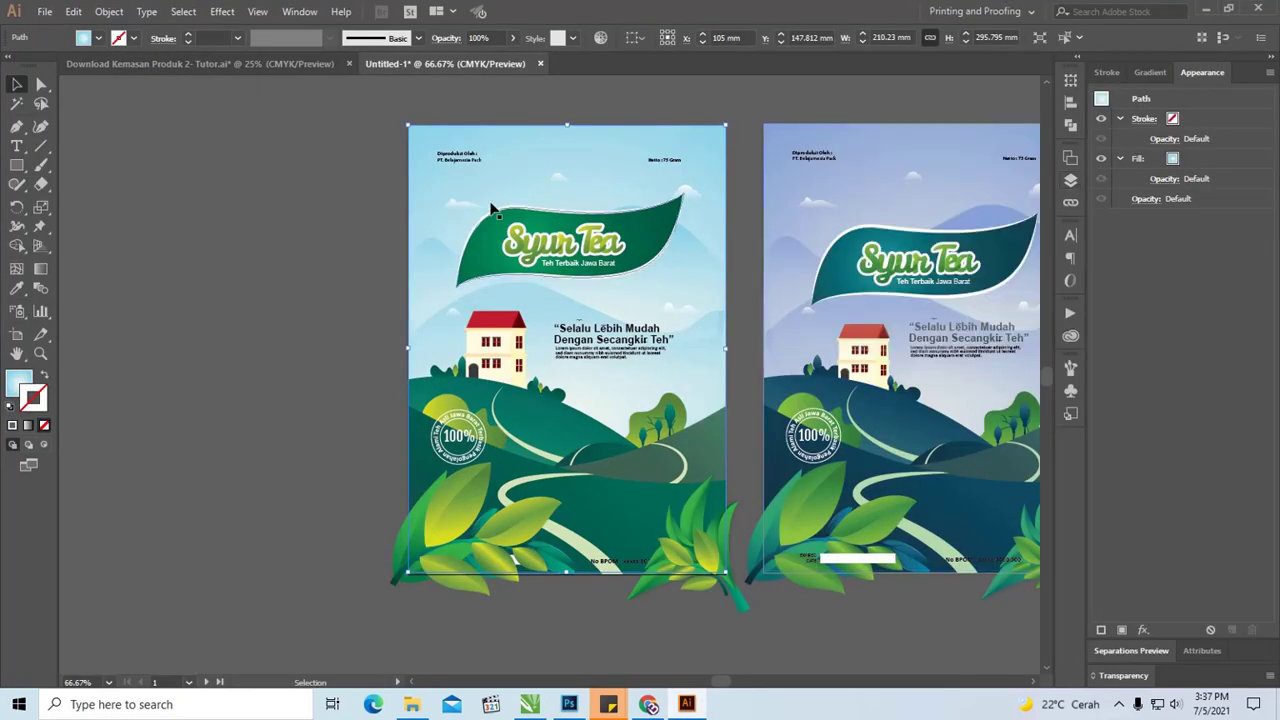
{"action": "left_click_drag", "start_coordinate": [312, 133], "coordinate": [700, 497]}
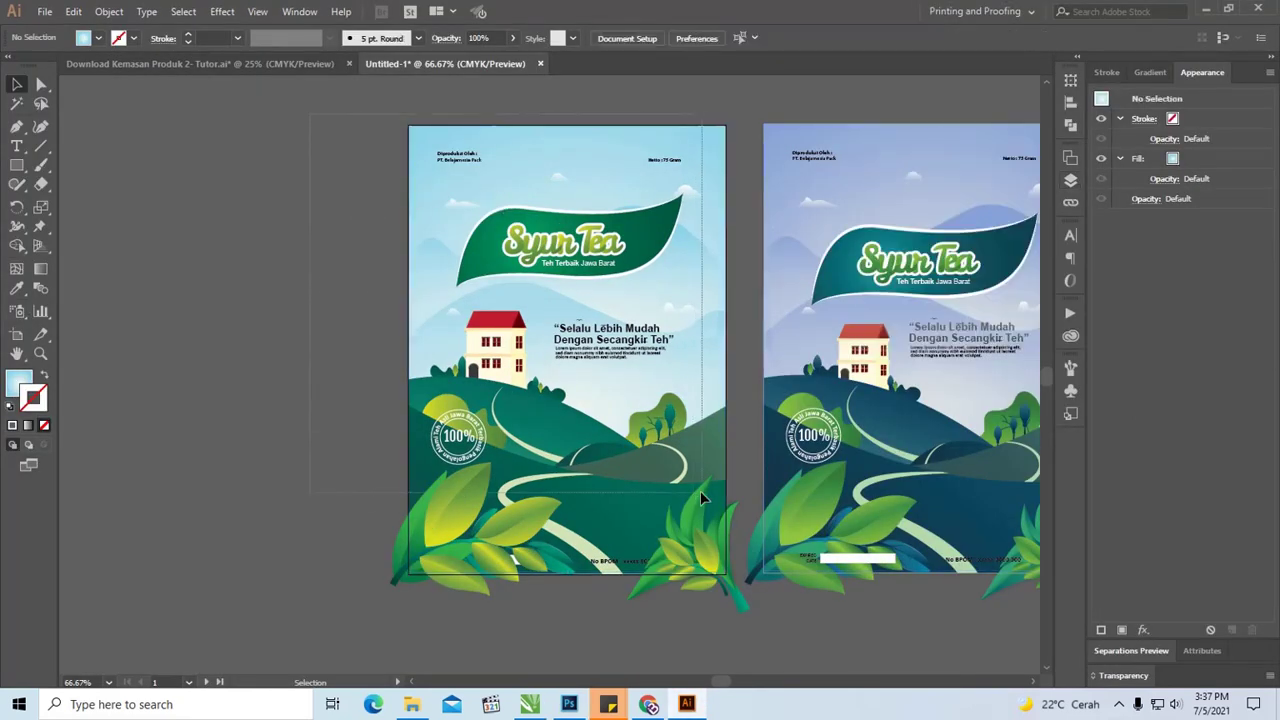
{"action": "left_click_drag", "start_coordinate": [702, 497], "coordinate": [729, 621]}
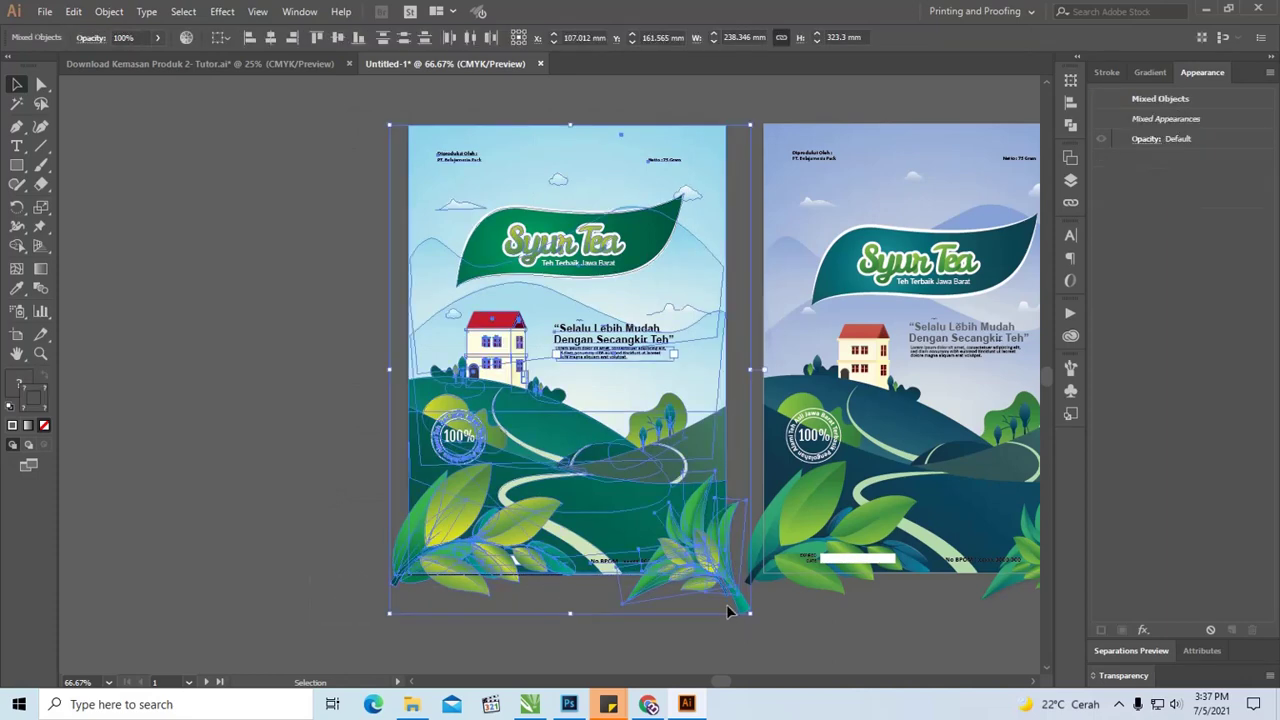
{"action": "scroll", "coordinate": [729, 612], "scroll_direction": "right", "scroll_amount": 4}
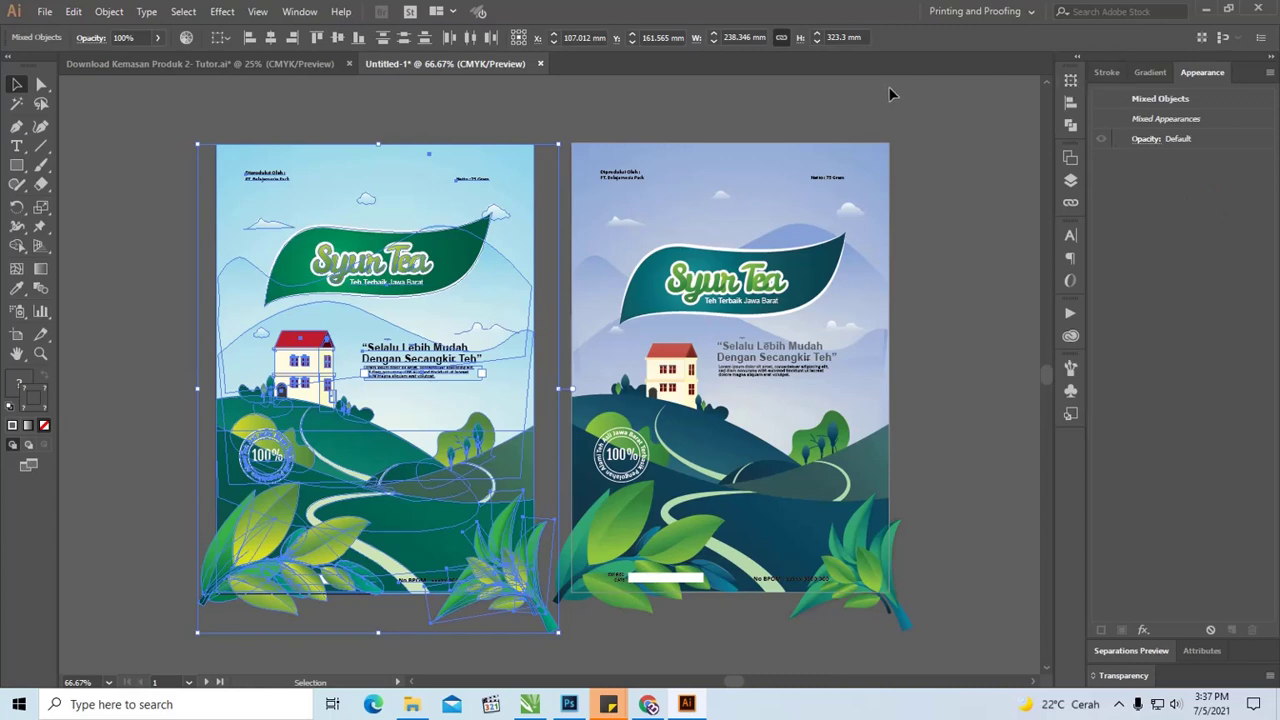
{"action": "left_click", "coordinate": [300, 11]}
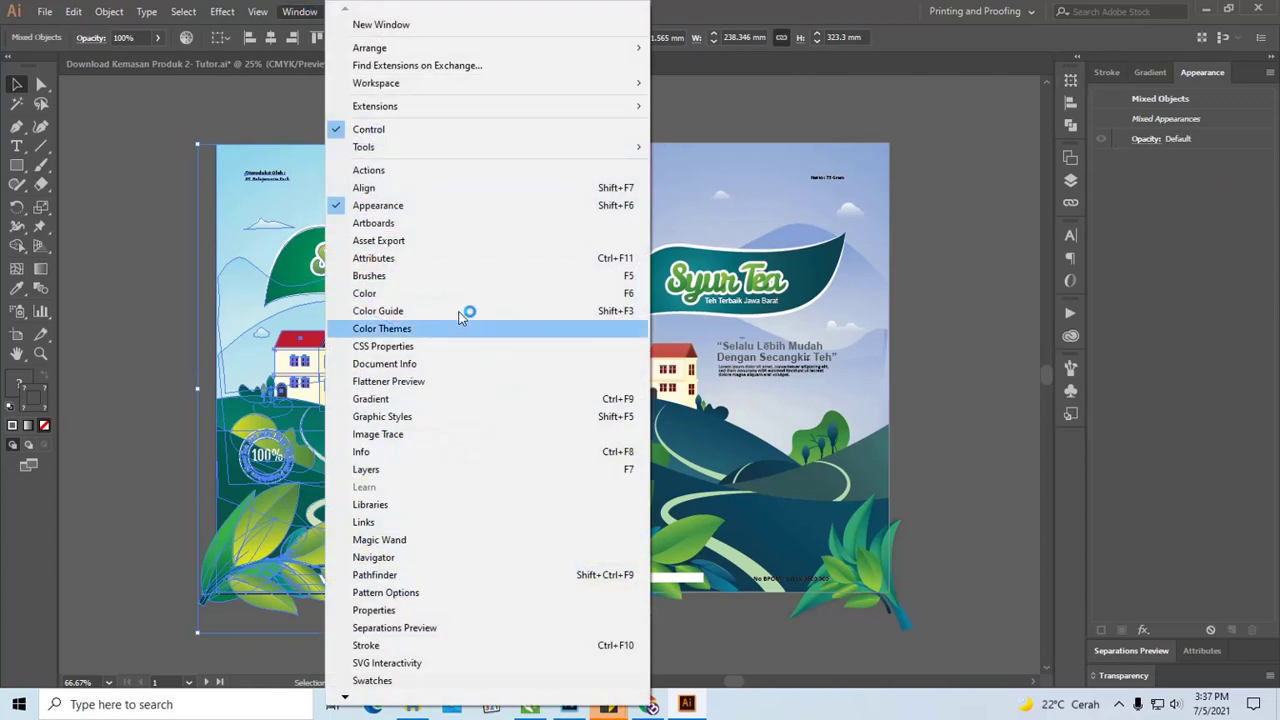
Show Swatches and save the selected artwork's colours as new Color Group 1
{"action": "left_click", "coordinate": [484, 681]}
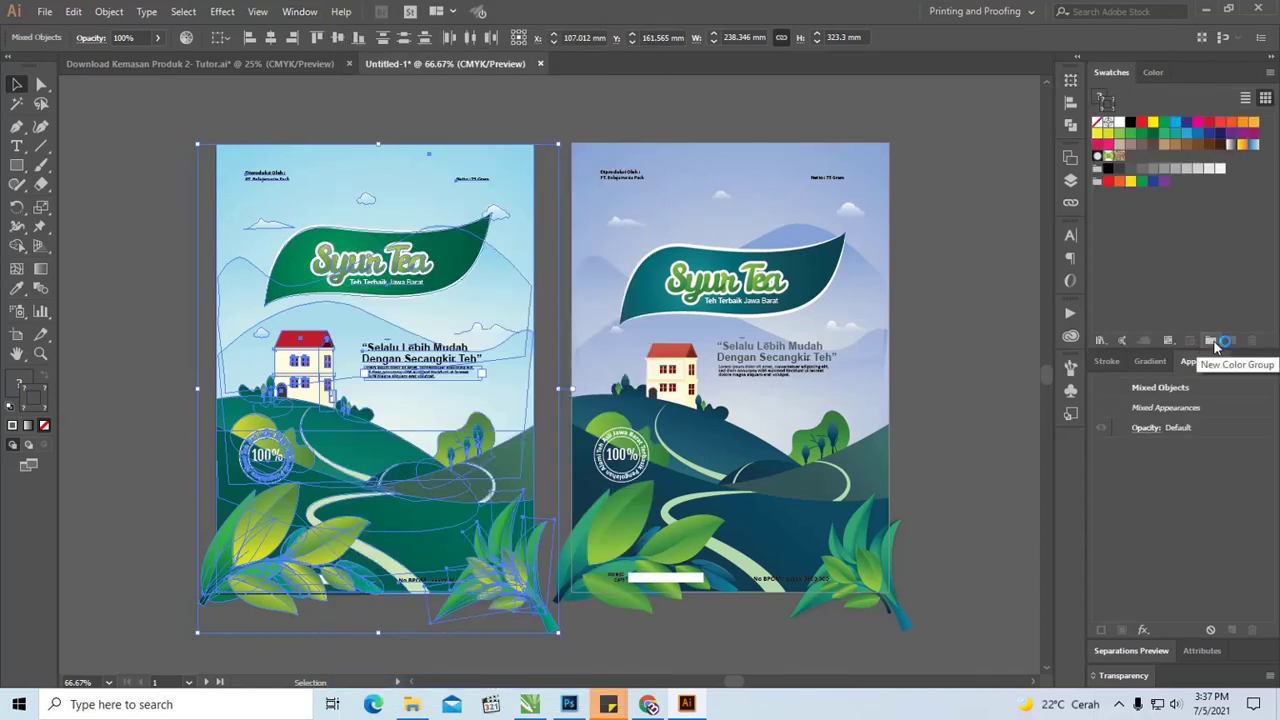
{"action": "left_click", "coordinate": [1212, 341]}
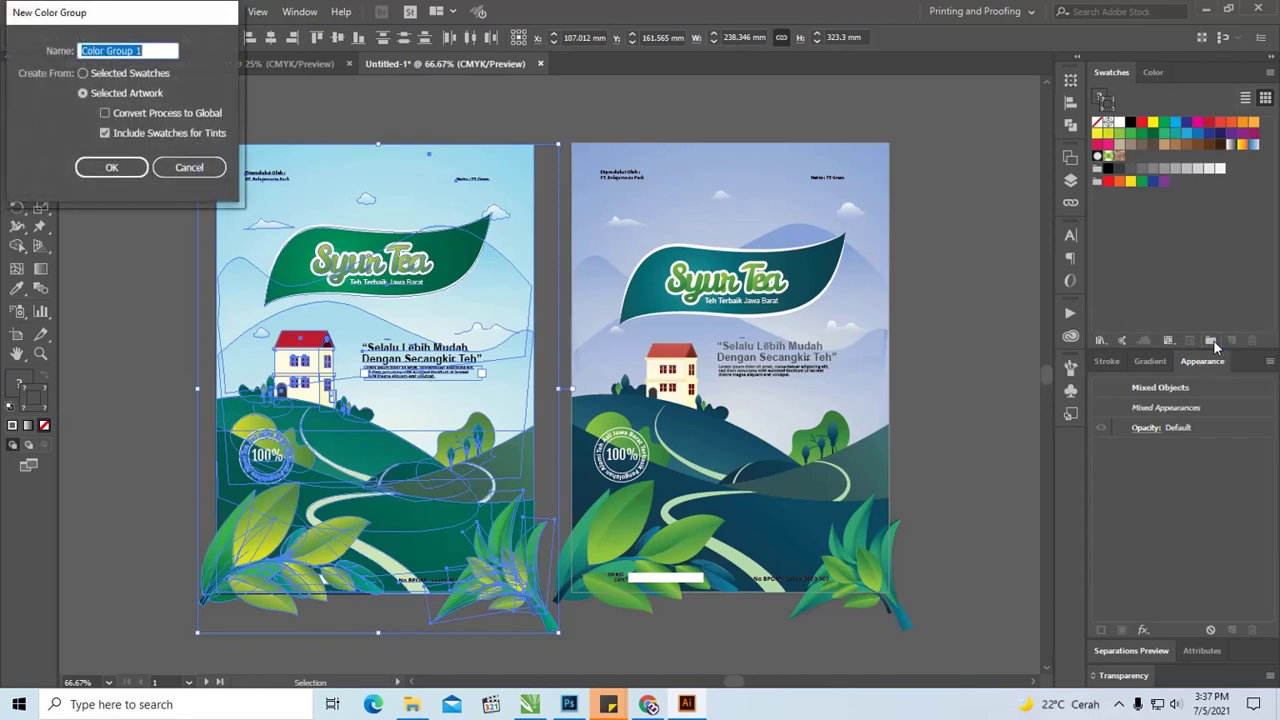
{"action": "left_click_drag", "start_coordinate": [190, 20], "coordinate": [940, 80]}
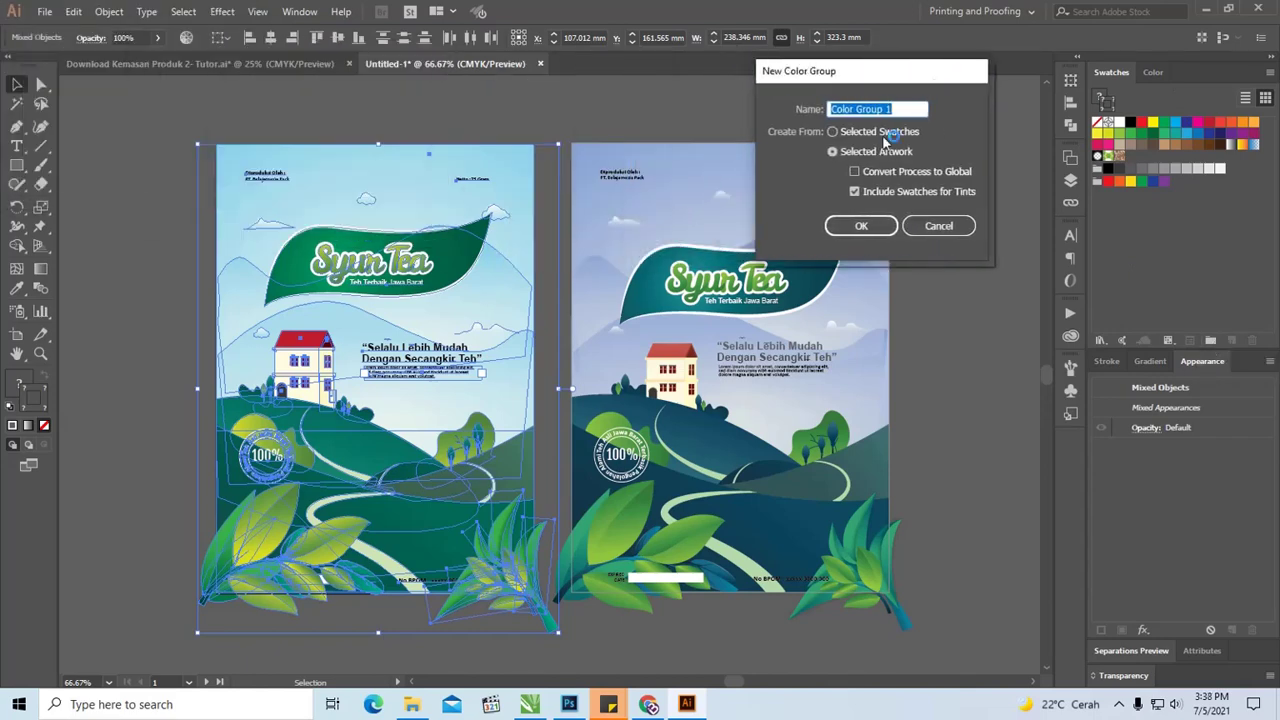
{"action": "left_click", "coordinate": [852, 230]}
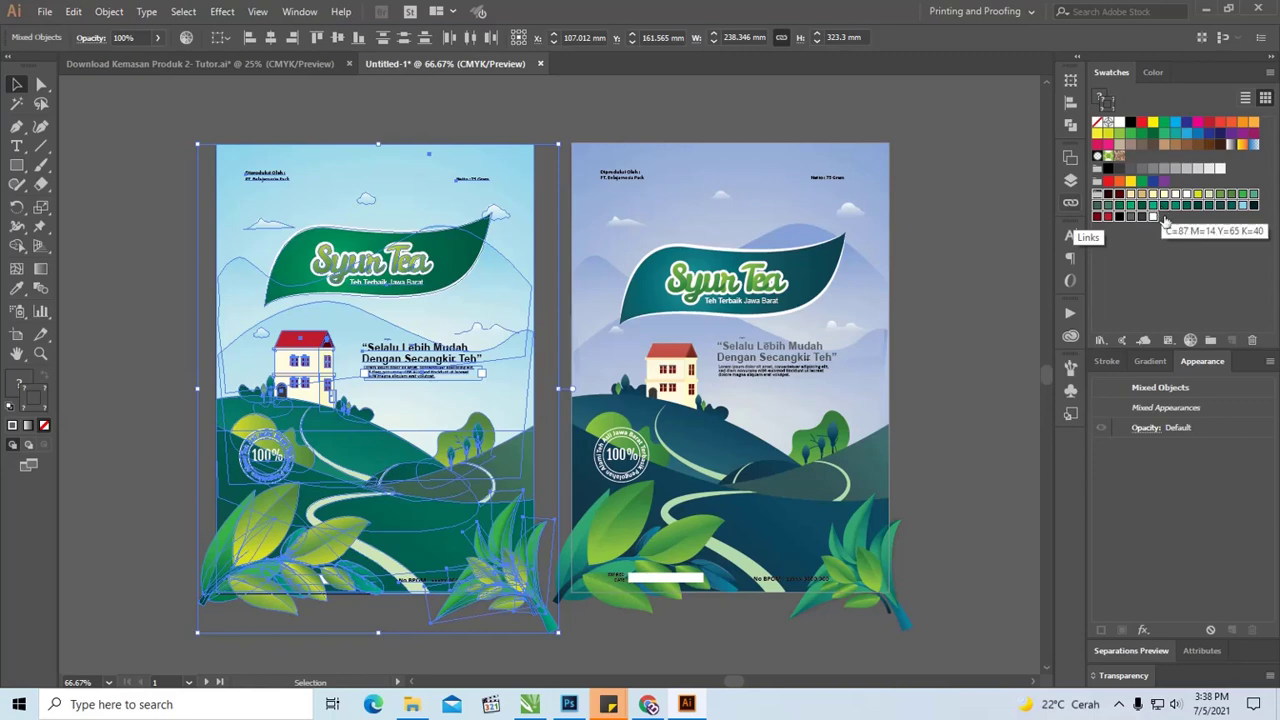
{"action": "left_click", "coordinate": [1191, 342]}
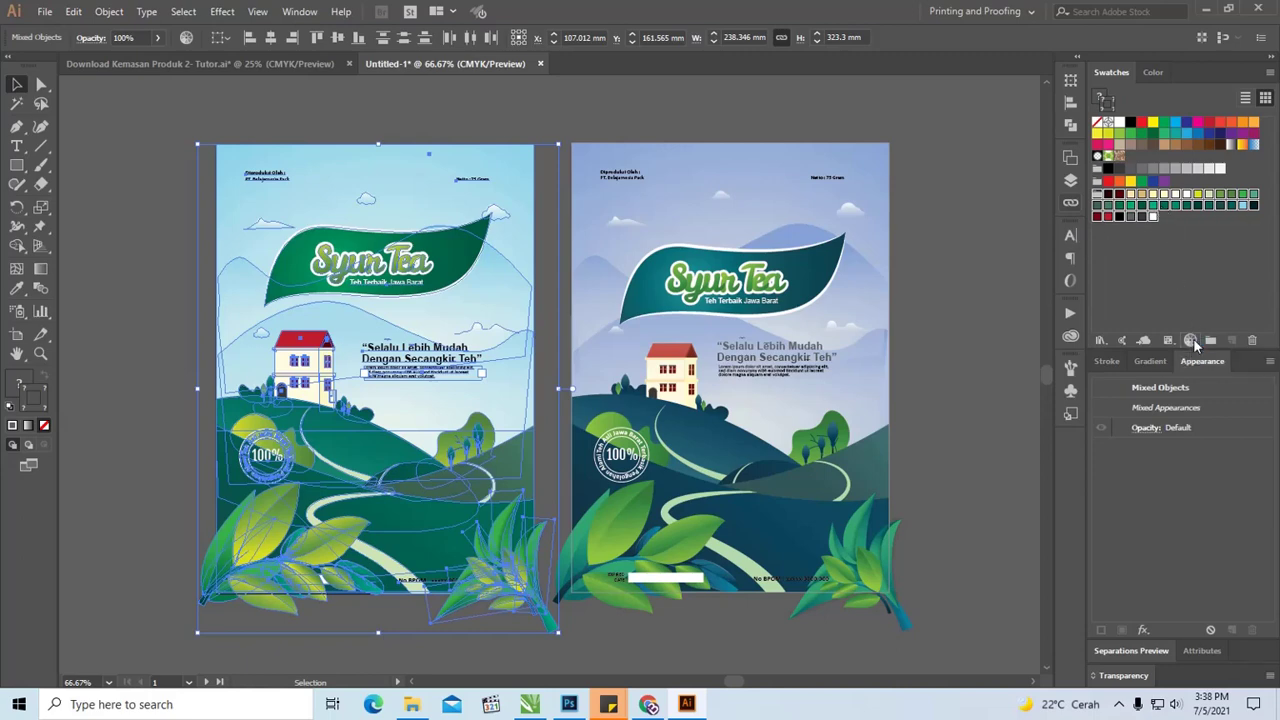
In Recolor Artwork's Edit view, rotate the colour wheel to shift all the label's hues
{"action": "left_click_drag", "start_coordinate": [790, 97], "coordinate": [957, 96]}
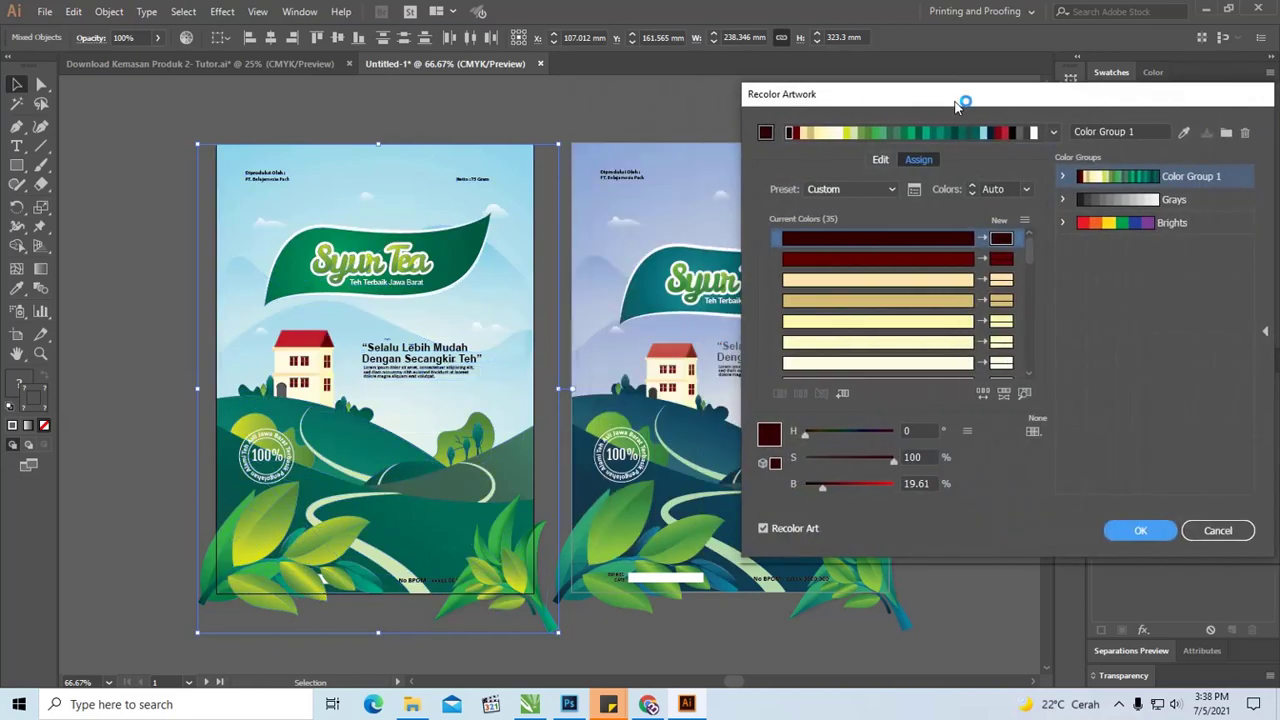
{"action": "left_click", "coordinate": [884, 160]}
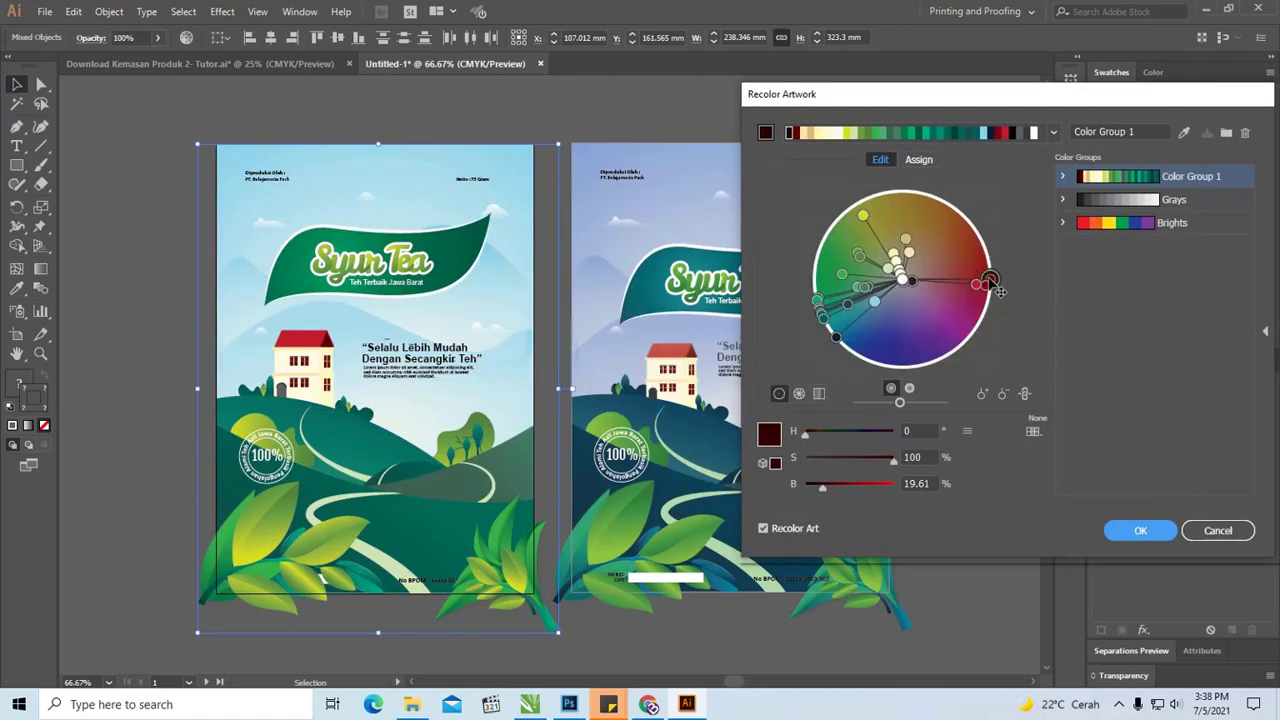
{"action": "mouse_move", "coordinate": [988, 280]}
{"action": "left_mouse_down"}
{"action": "mouse_move", "coordinate": [998, 287]}
{"action": "mouse_move", "coordinate": [1001, 255]}
{"action": "mouse_move", "coordinate": [965, 218]}
{"action": "mouse_move", "coordinate": [979, 234]}
{"action": "left_mouse_up"}
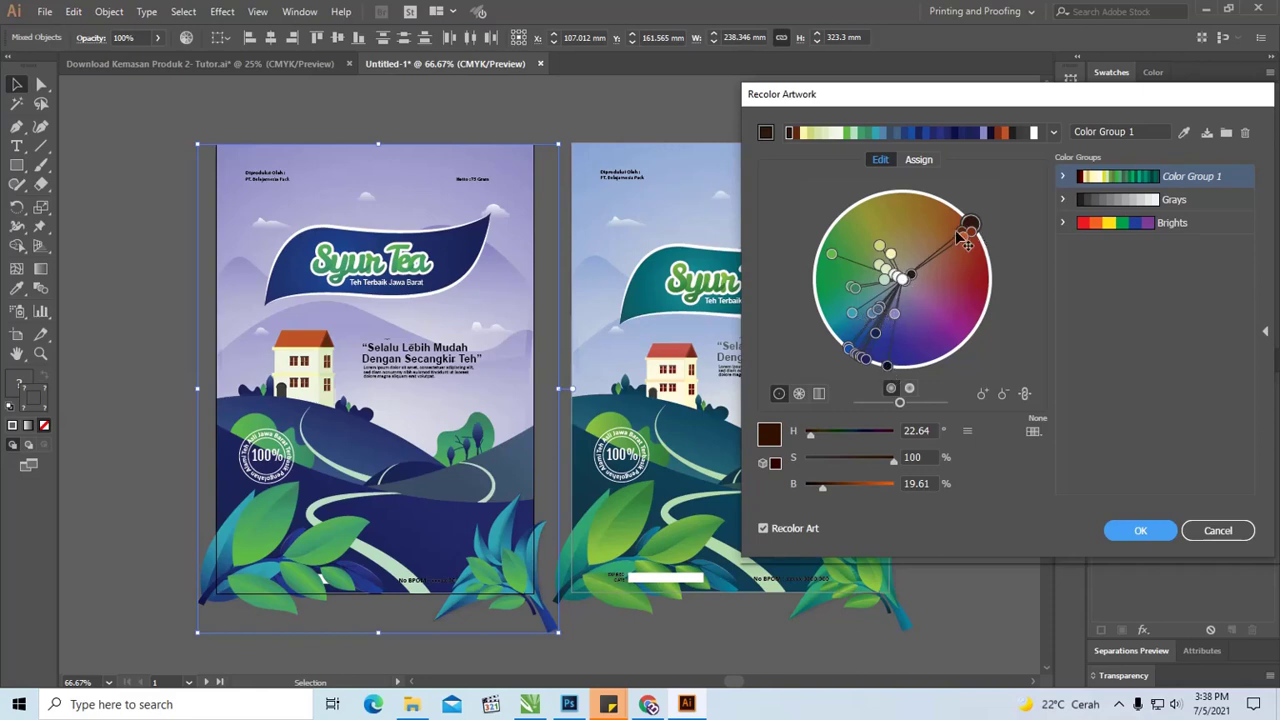
{"action": "mouse_move", "coordinate": [986, 241]}
{"action": "left_mouse_down"}
{"action": "mouse_move", "coordinate": [957, 217]}
{"action": "mouse_move", "coordinate": [880, 204]}
{"action": "left_mouse_up"}
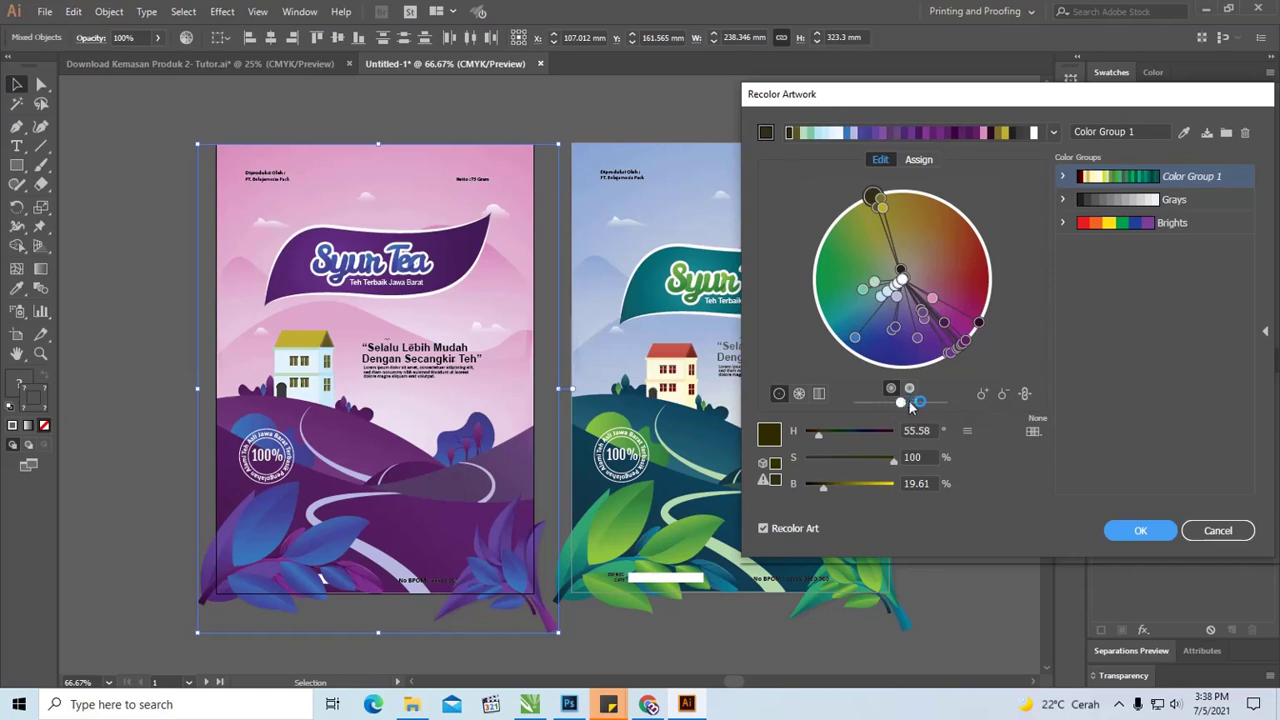
Adjust brightness, drop saturation to about 36 and back to 95, then cancel the recolouring
{"action": "mouse_move", "coordinate": [911, 405]}
{"action": "left_mouse_down"}
{"action": "mouse_move", "coordinate": [872, 404]}
{"action": "mouse_move", "coordinate": [904, 403]}
{"action": "left_mouse_up"}
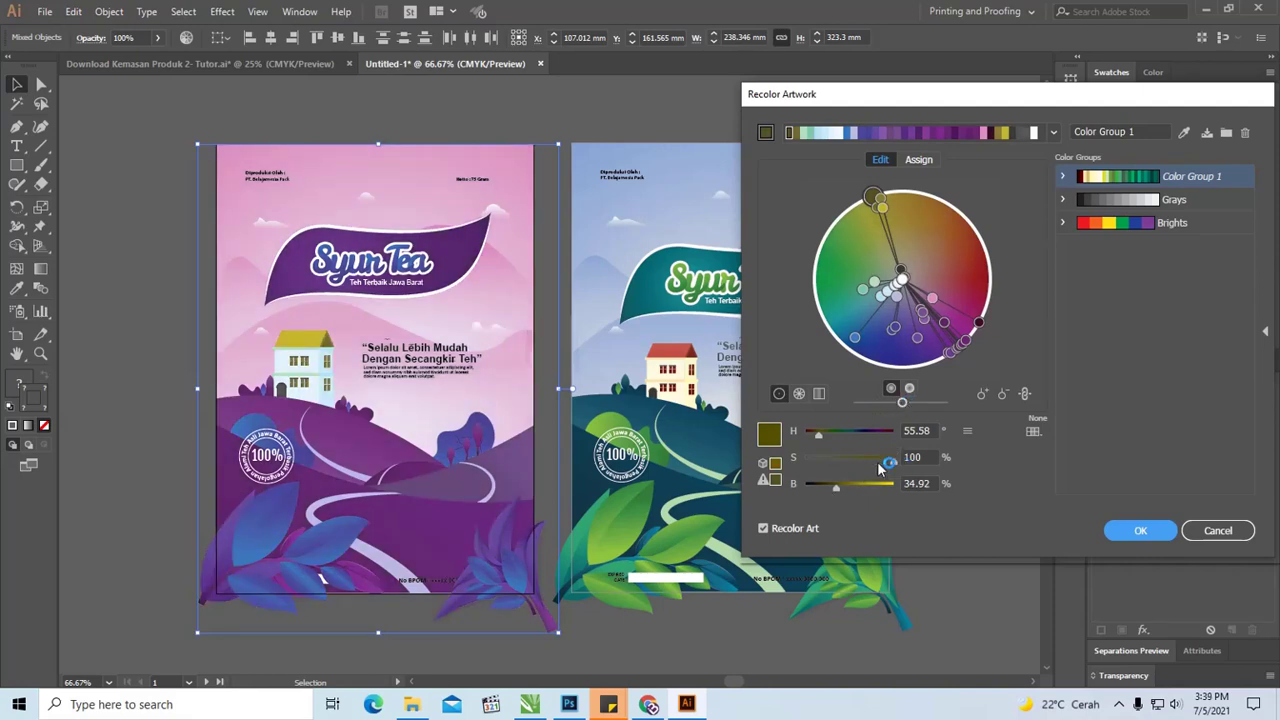
{"action": "left_click_drag", "start_coordinate": [893, 459], "coordinate": [840, 464]}
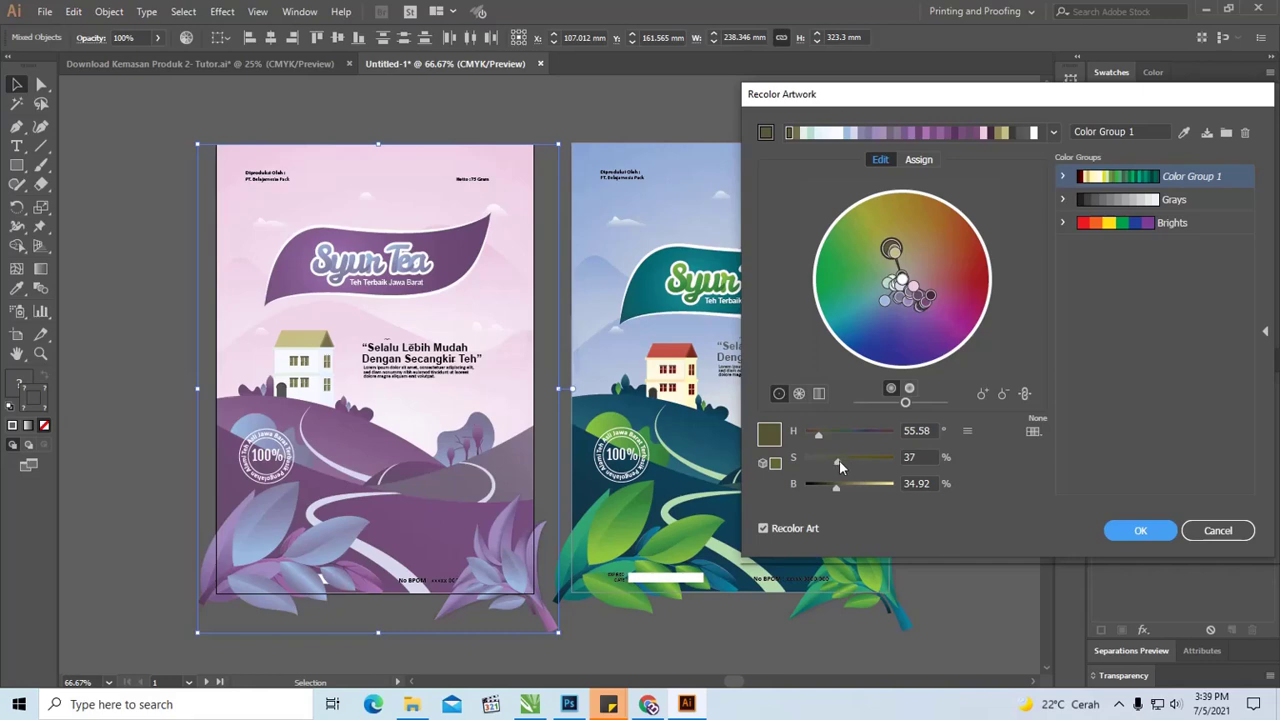
{"action": "left_click_drag", "start_coordinate": [839, 462], "coordinate": [890, 464]}
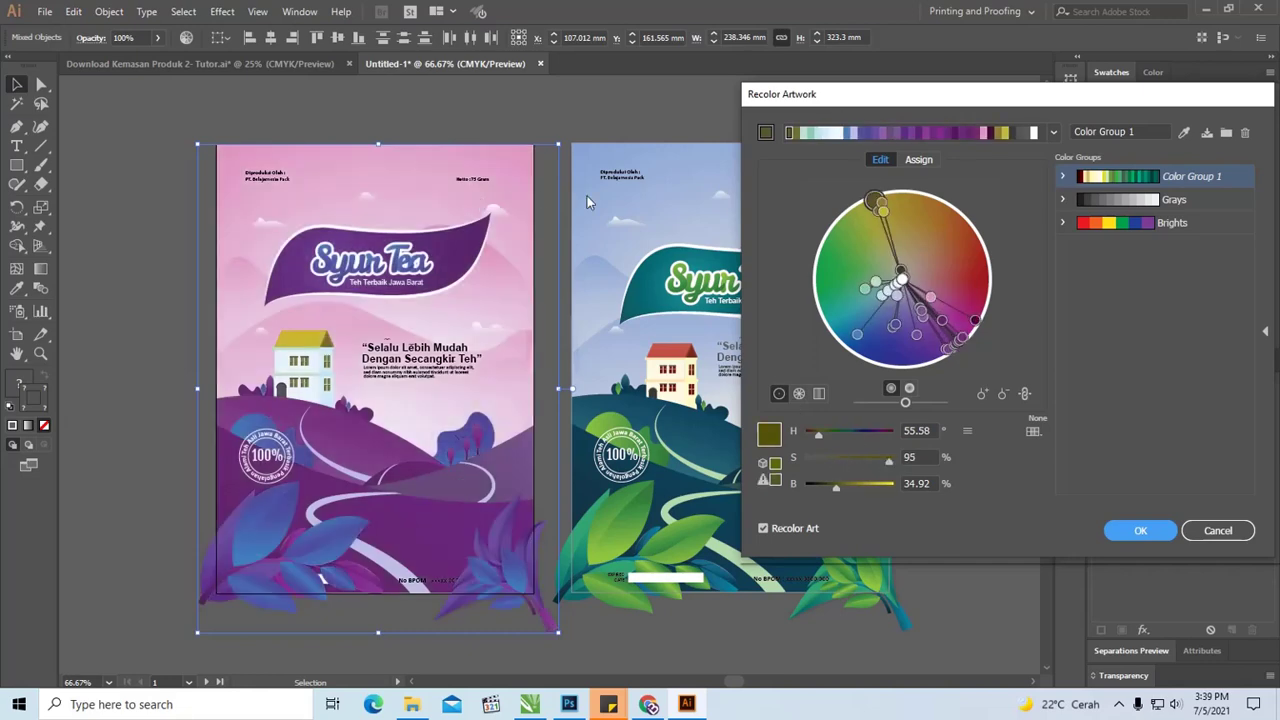
{"action": "left_click_drag", "start_coordinate": [897, 97], "coordinate": [733, 88]}
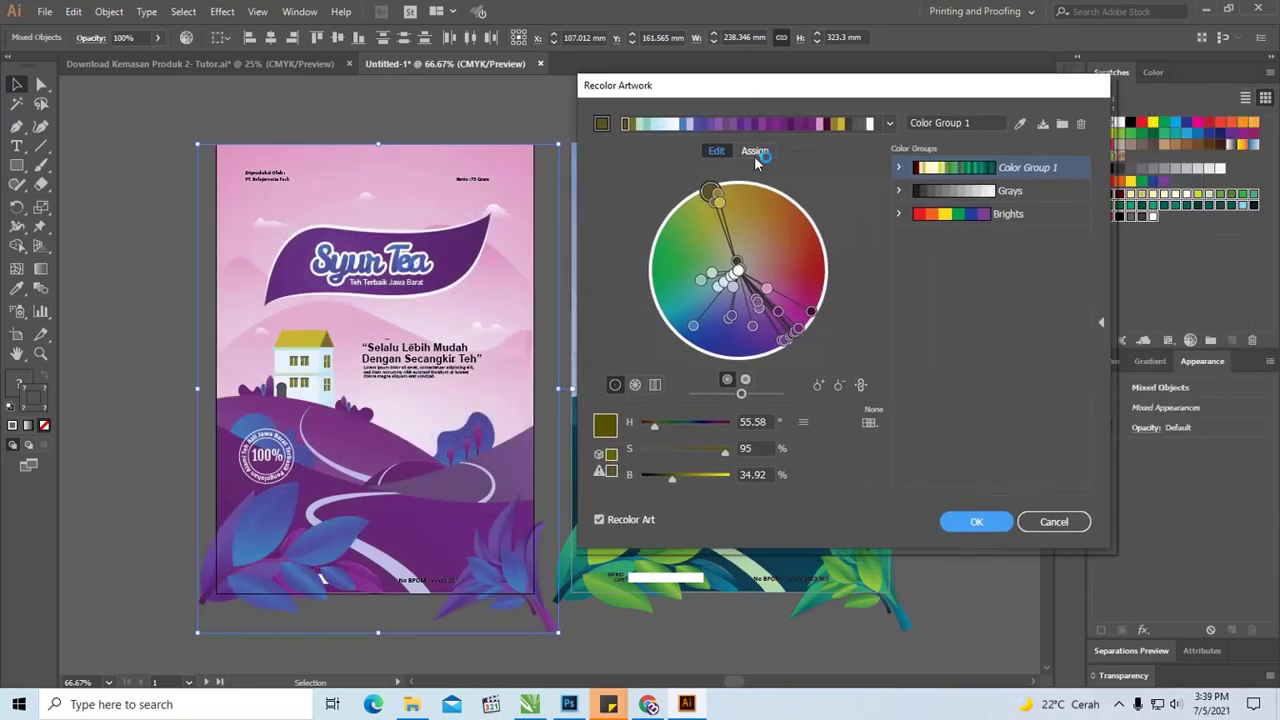
{"action": "left_click", "coordinate": [1052, 521]}
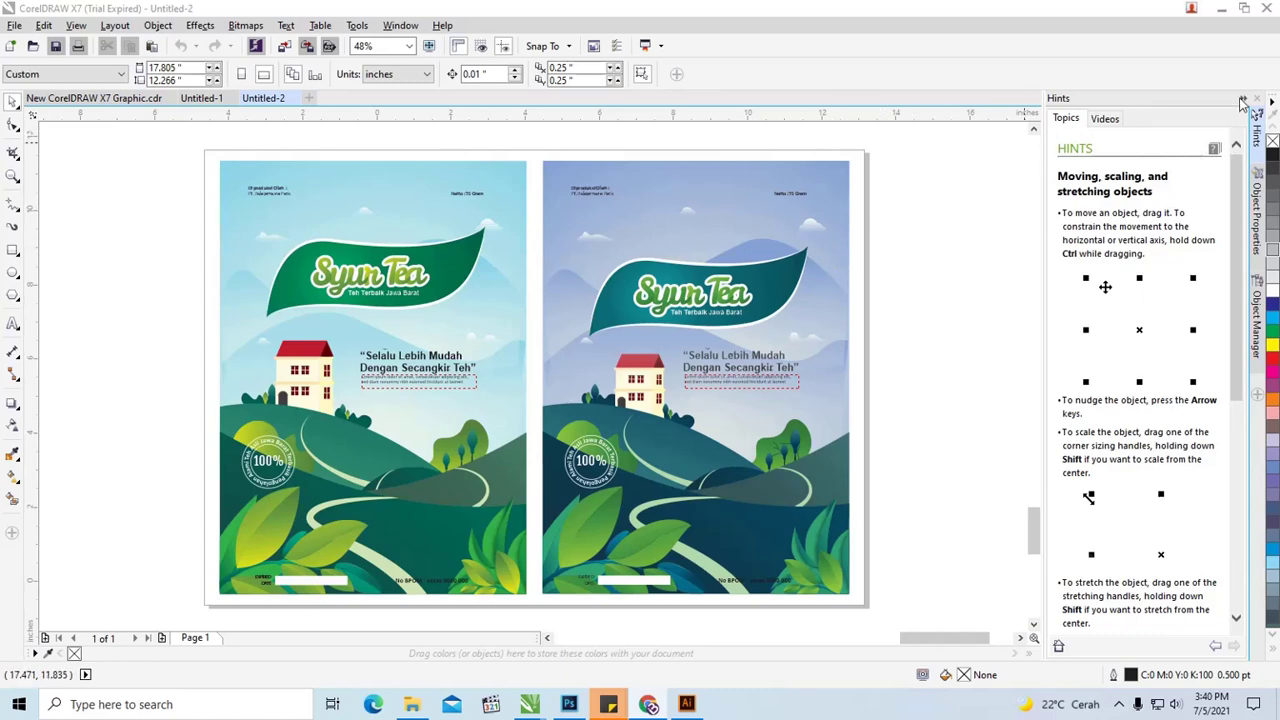
Close the Hints docker and select the left label's logo group
{"action": "left_click", "coordinate": [1255, 99]}
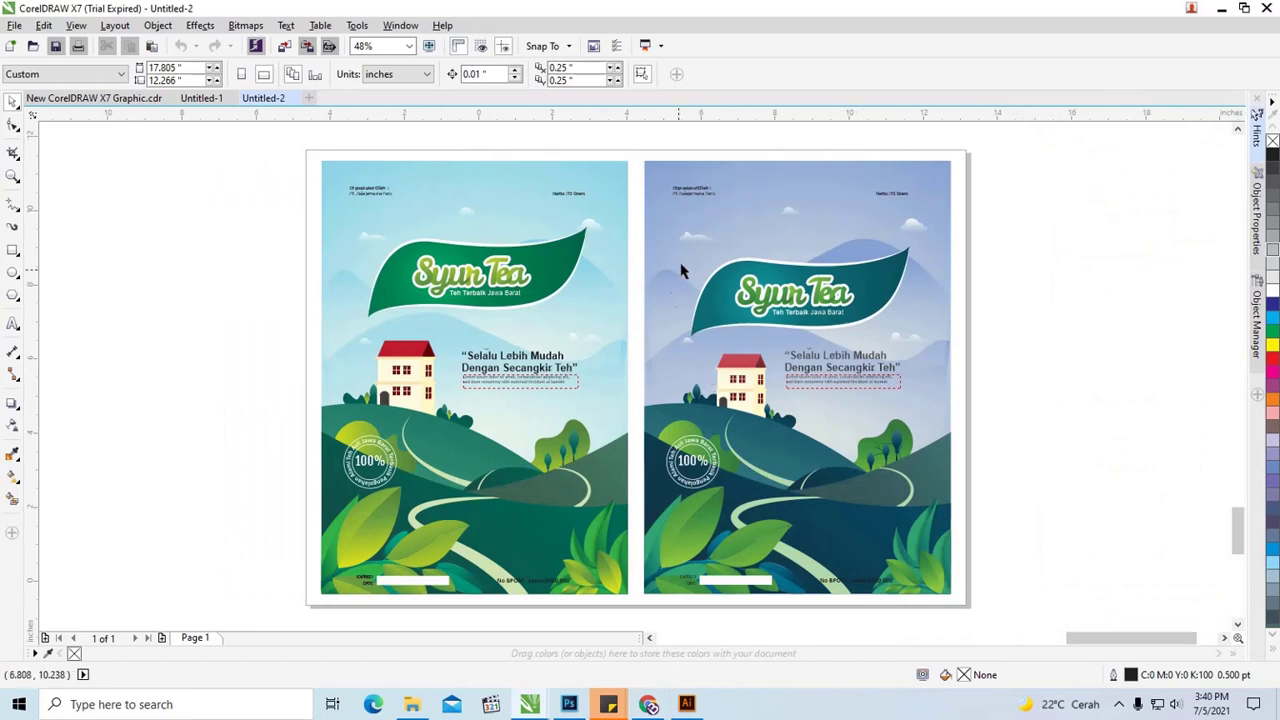
{"action": "left_click", "coordinate": [511, 277]}
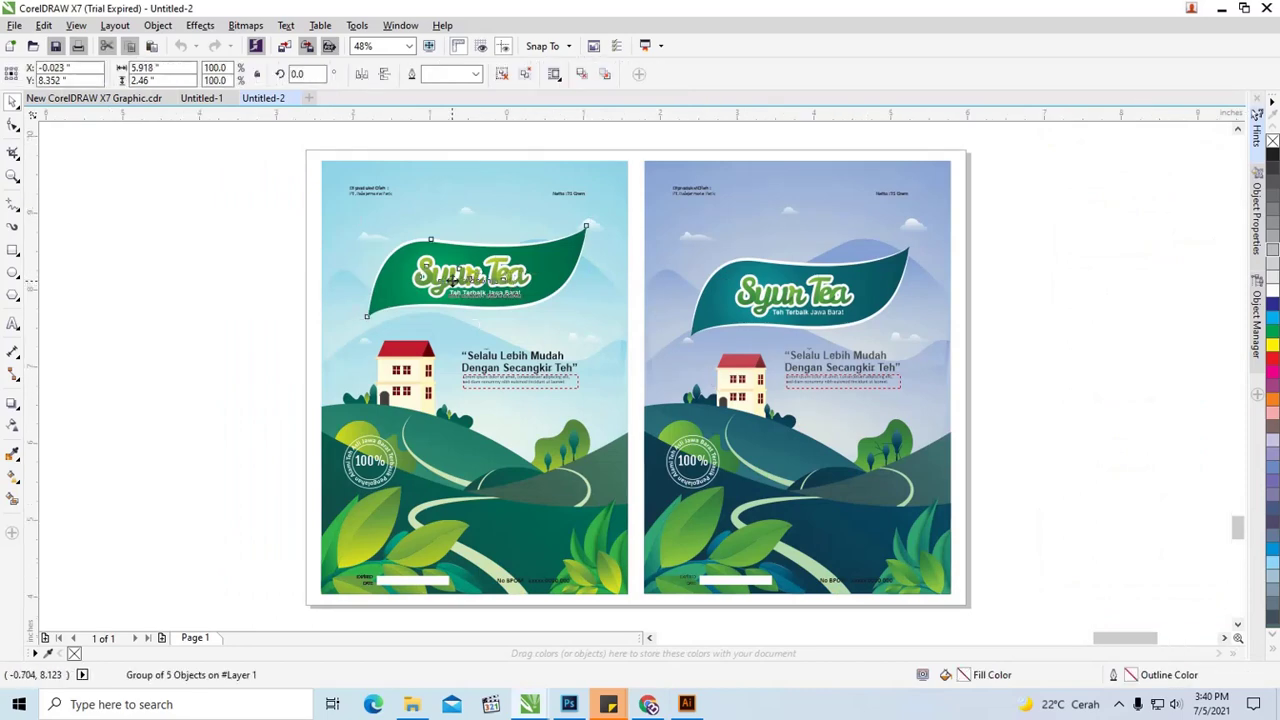
{"action": "scroll", "coordinate": [440, 276], "scroll_direction": "up", "scroll_amount": 5}
{"action": "scroll", "coordinate": [452, 279], "scroll_direction": "down", "scroll_amount": 2}
{"action": "scroll", "coordinate": [700, 350], "scroll_direction": "down", "scroll_amount": 2}
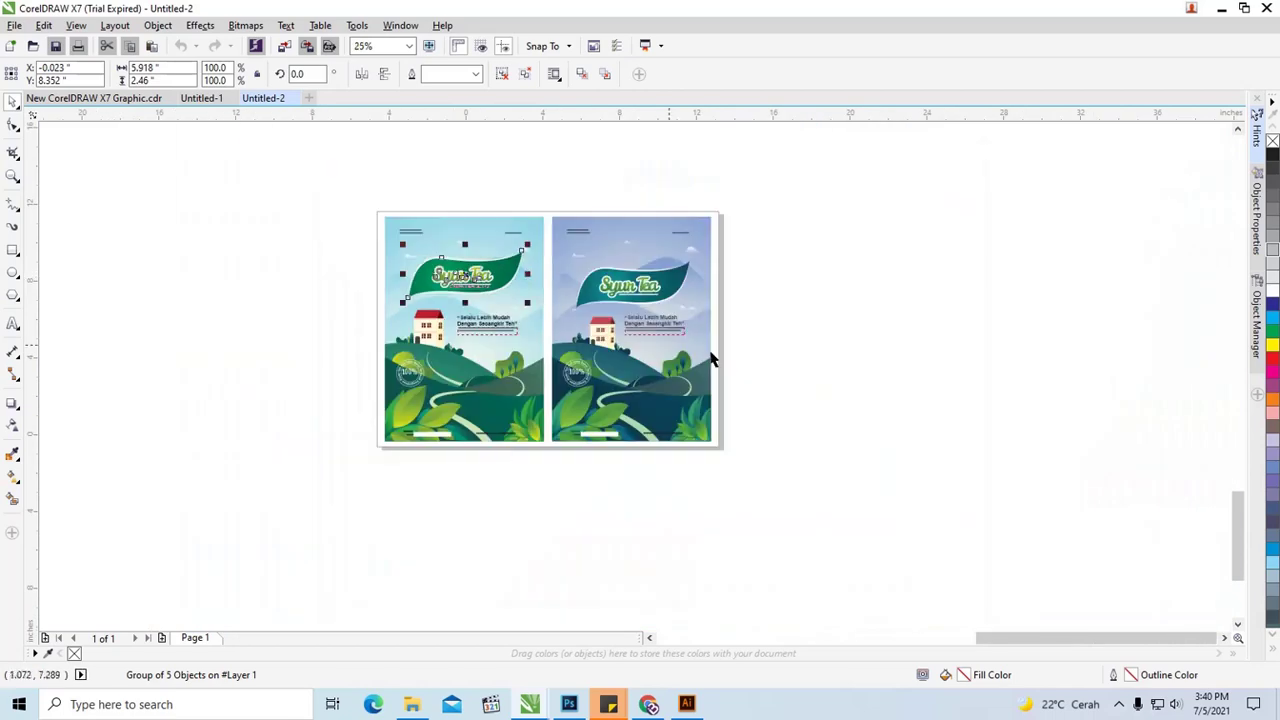
{"action": "scroll", "coordinate": [633, 290], "scroll_direction": "up", "scroll_amount": 1}
Select the right label's logo, individual shapes and its 9-object lower group
{"action": "left_click", "coordinate": [633, 290]}
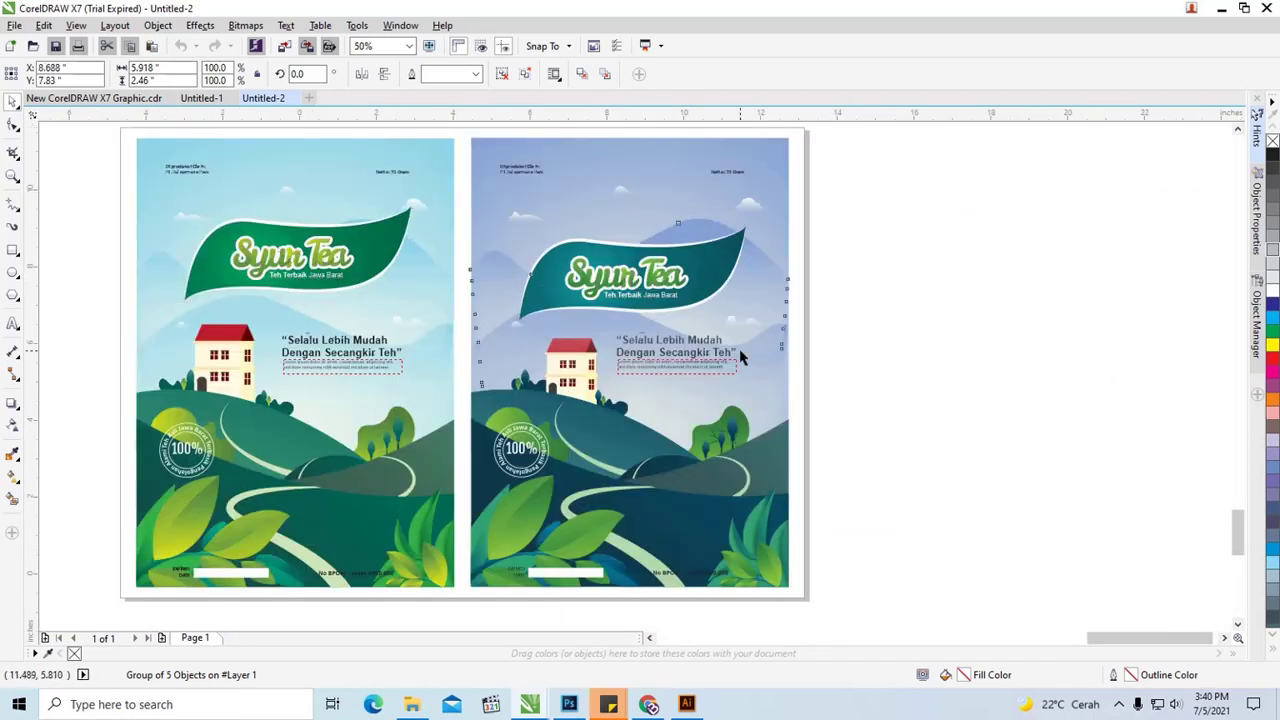
{"action": "left_click", "coordinate": [600, 440]}
{"action": "left_click", "coordinate": [615, 454]}
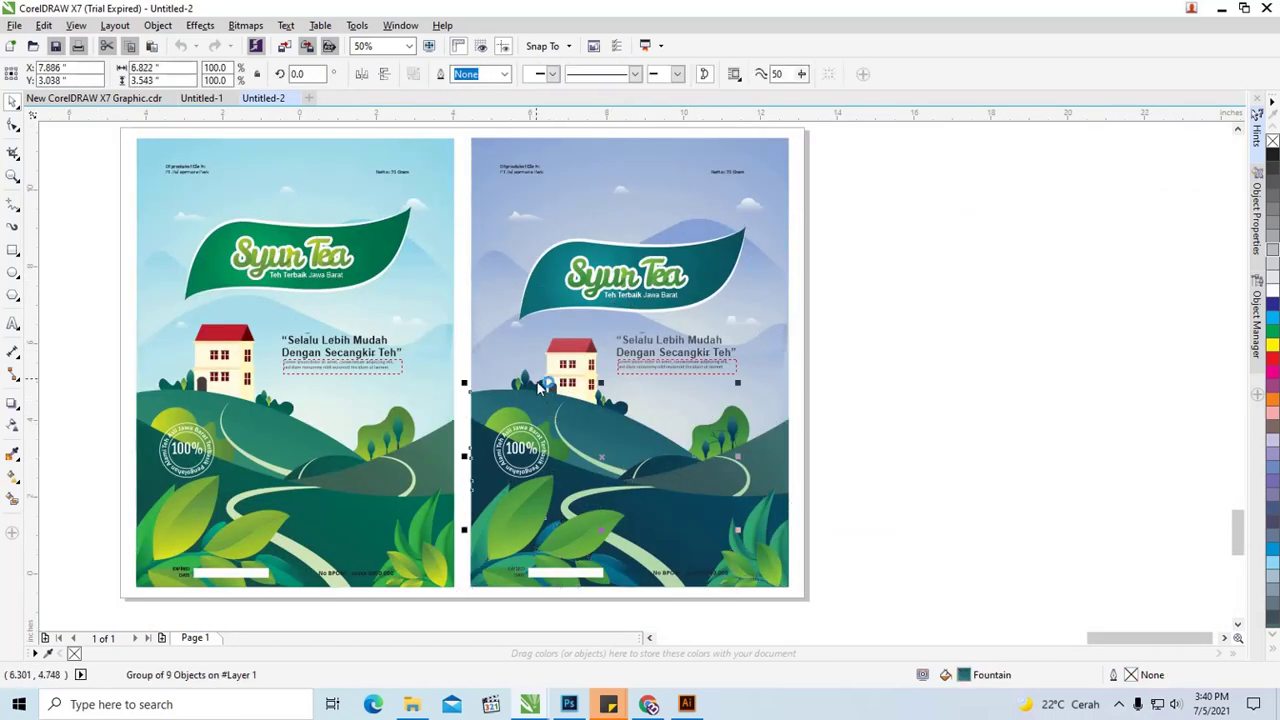
{"action": "left_click", "coordinate": [565, 232]}
{"action": "left_click", "coordinate": [570, 226]}
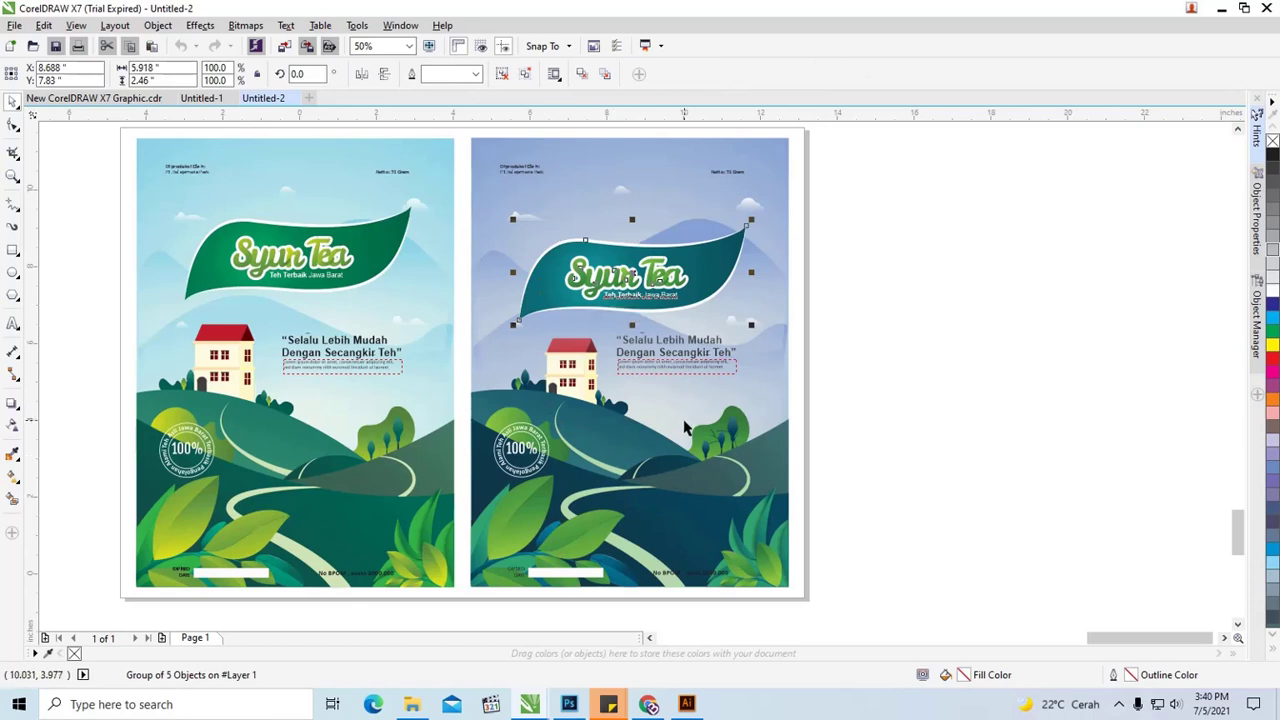